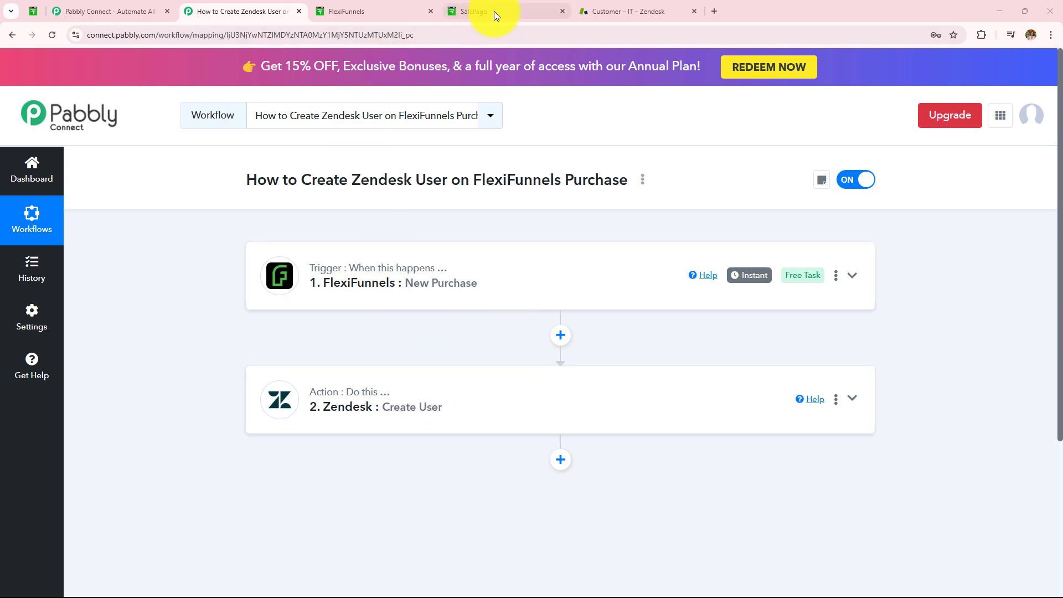
# - Switch to the Zendesk Customers list, which currently shows 8 customers
pyautogui.click(609, 11)
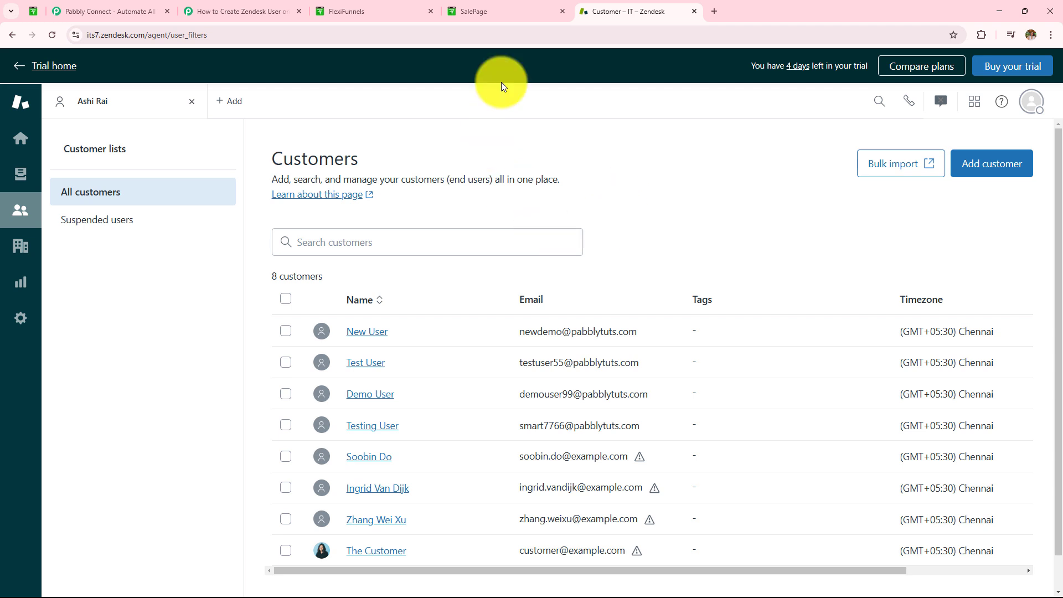
# - Open the Web Camera sales page and proceed to its checkout form
pyautogui.click(502, 9)
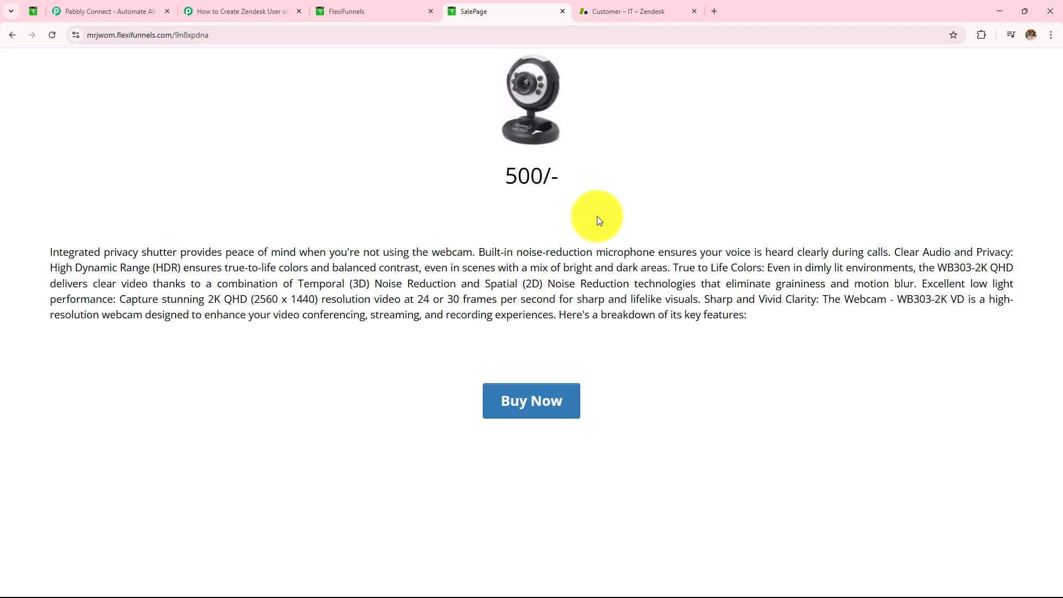
pyautogui.moveTo(564, 408); pyautogui.dragTo(559, 415)
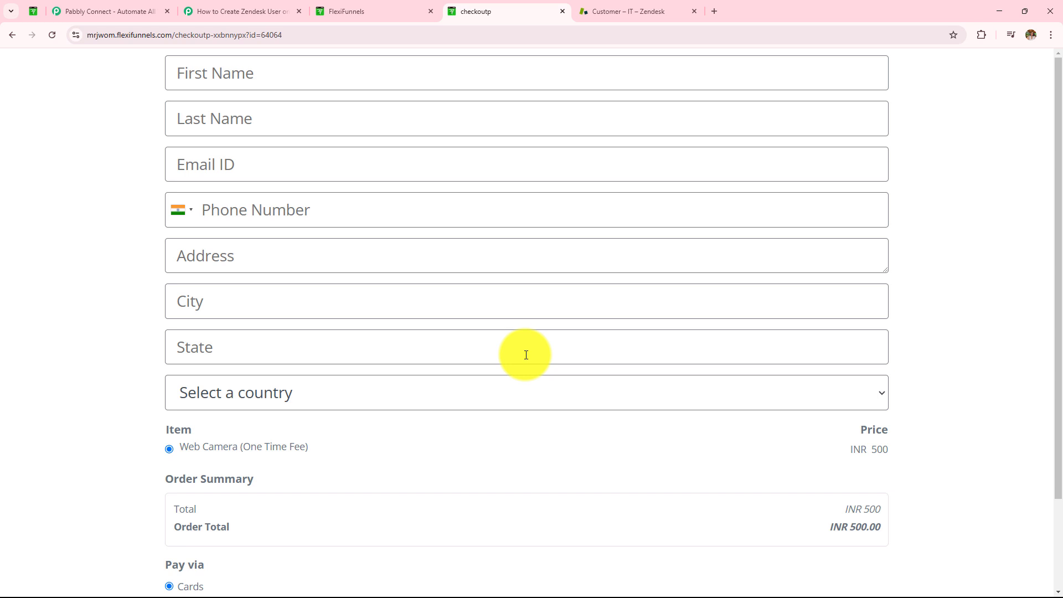
pyautogui.scroll(-2, 404, 310)
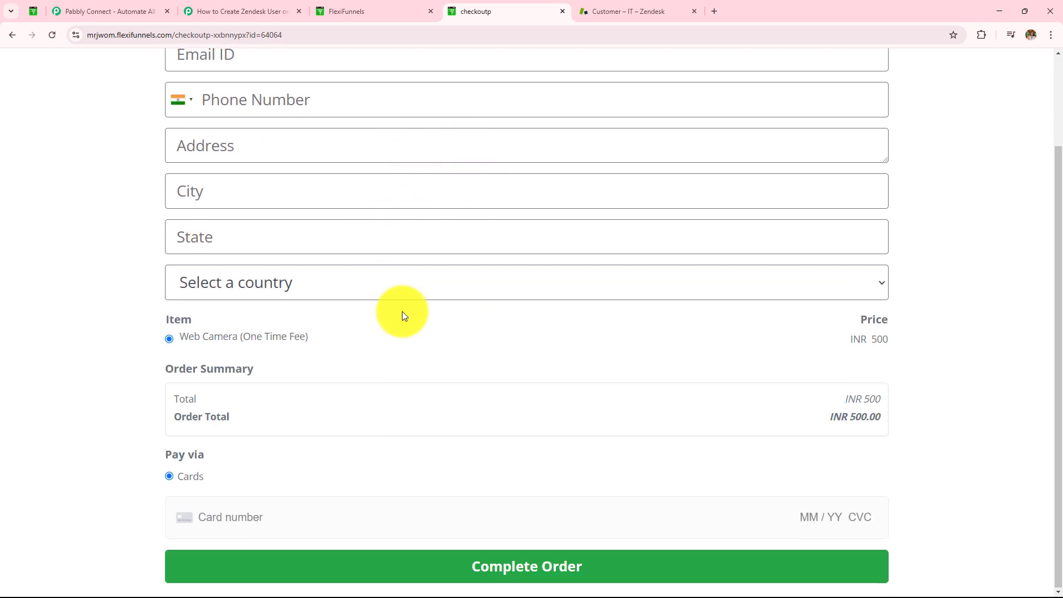
pyautogui.scroll(2, 402, 311)
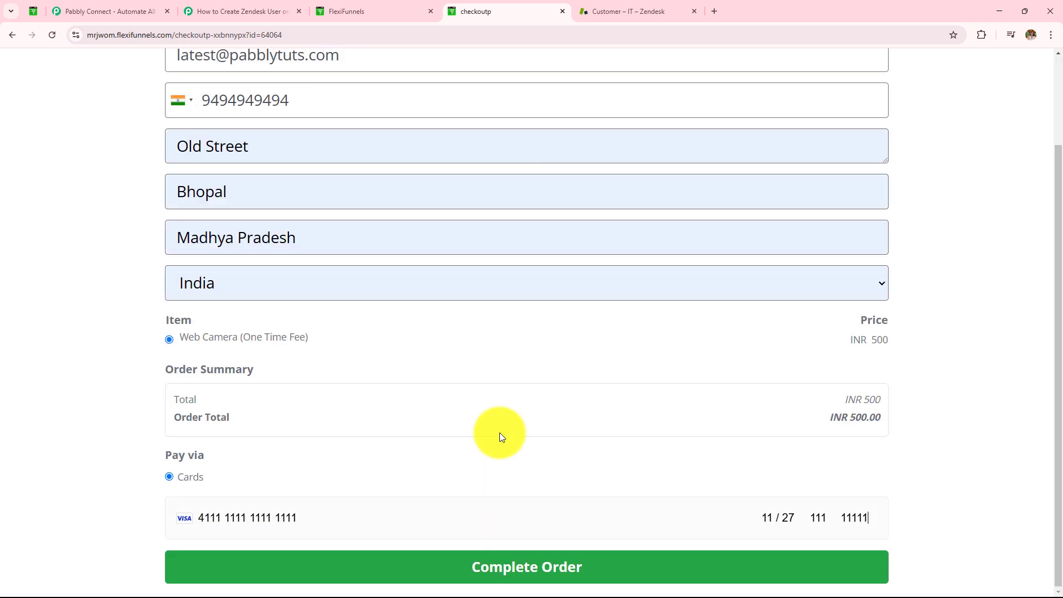
pyautogui.scroll(2, 499, 433)
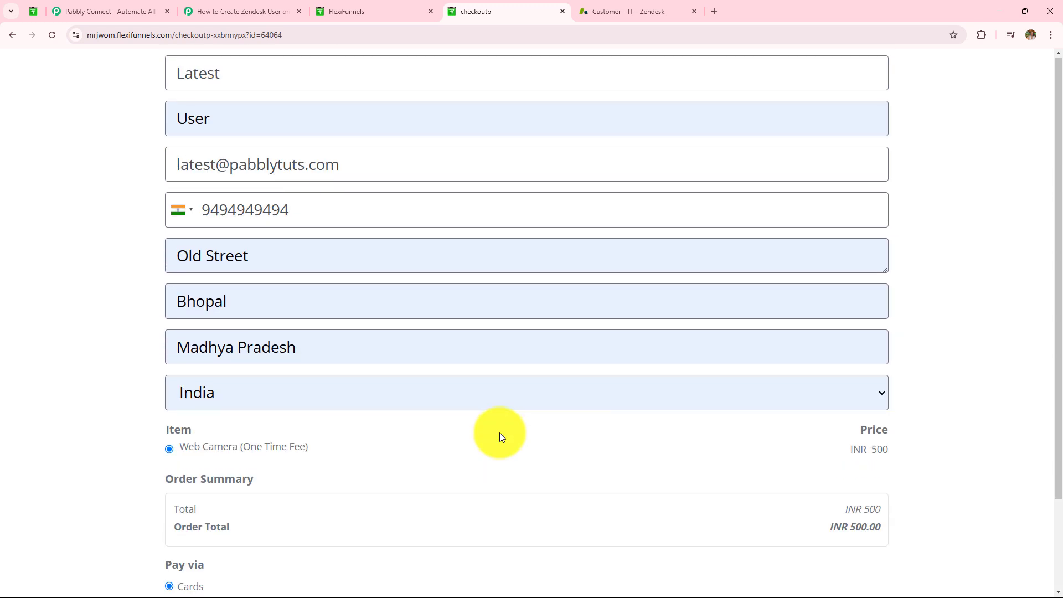
# - Review the buyer's name, e-mail, phone and address details, keeping India as the country
pyautogui.moveTo(232, 73); pyautogui.dragTo(128, 72)
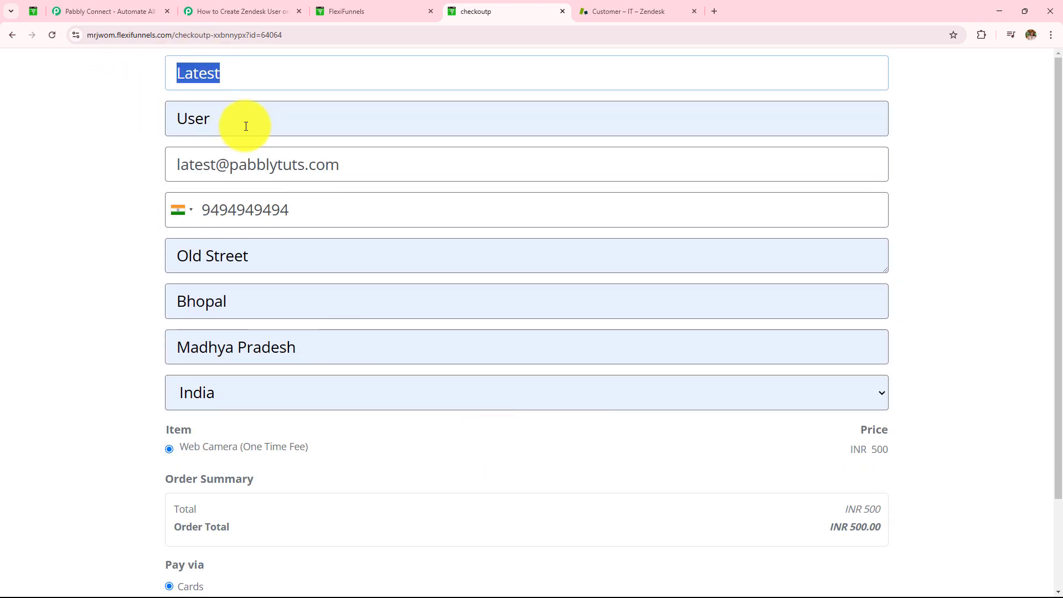
pyautogui.moveTo(245, 127); pyautogui.dragTo(109, 125)
pyautogui.moveTo(380, 164); pyautogui.dragTo(66, 164)
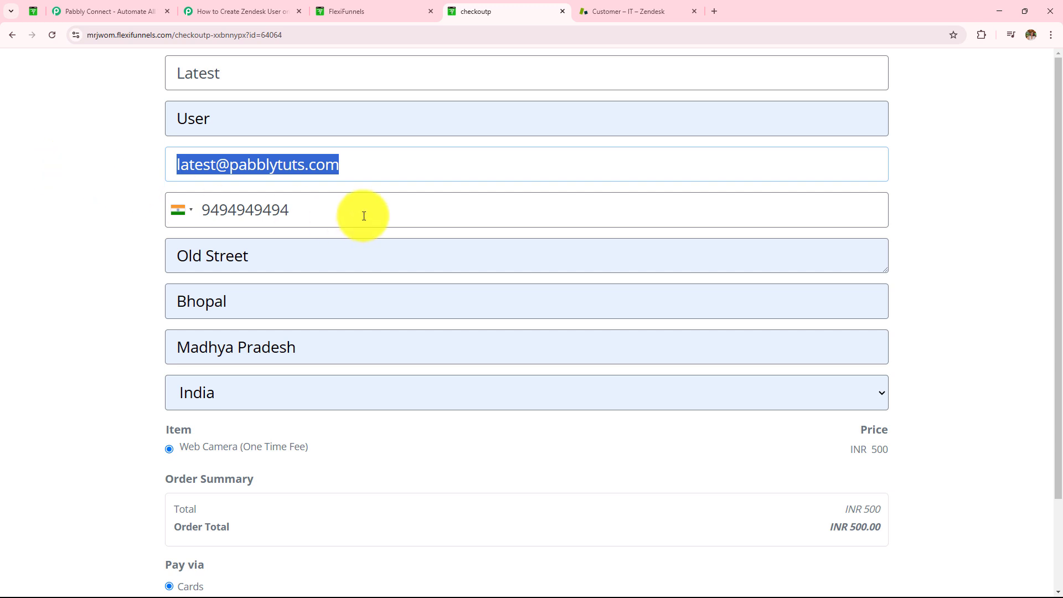
pyautogui.moveTo(363, 215); pyautogui.dragTo(93, 211)
pyautogui.moveTo(398, 260); pyautogui.dragTo(114, 254)
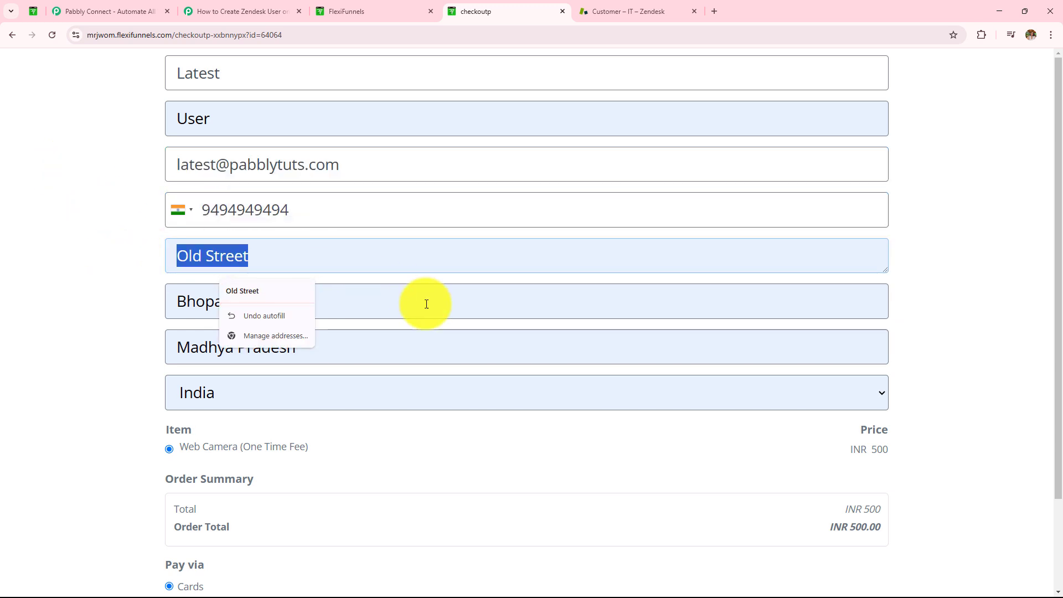
pyautogui.moveTo(426, 304); pyautogui.dragTo(98, 285)
pyautogui.moveTo(378, 352); pyautogui.dragTo(105, 334)
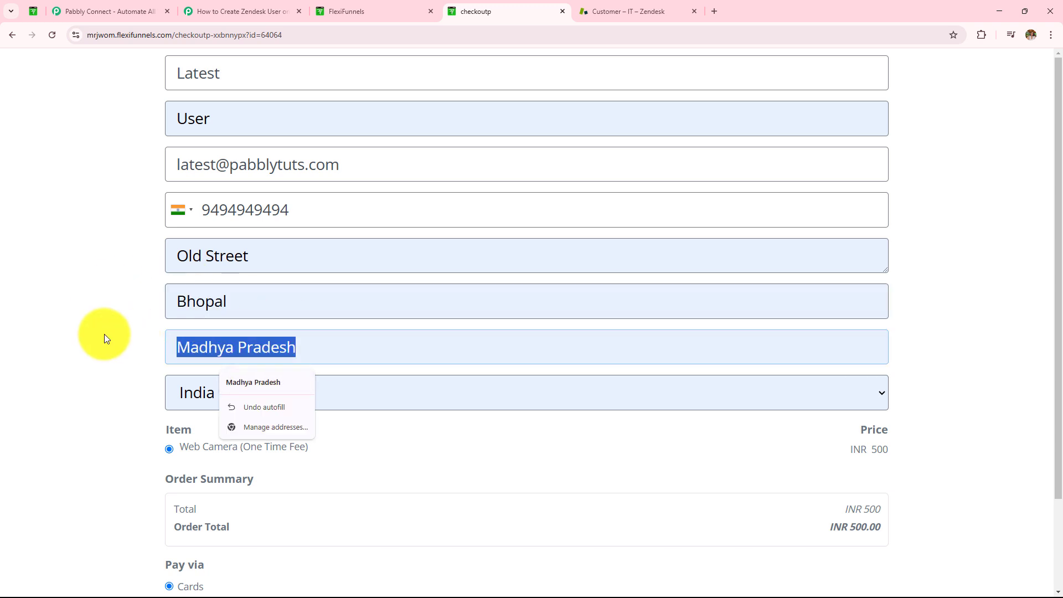
pyautogui.click(381, 389)
pyautogui.click(91, 333)
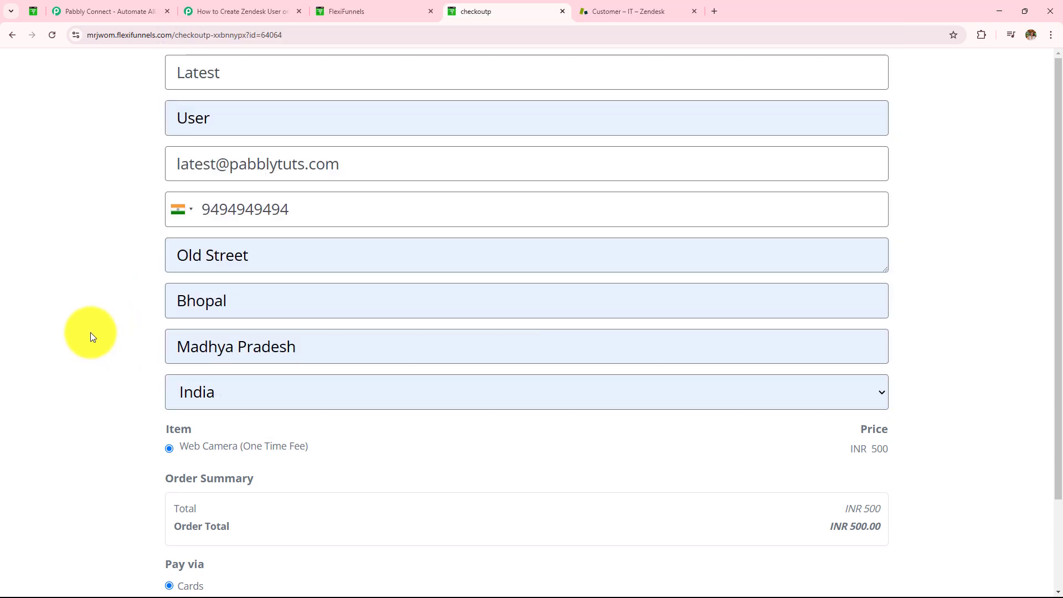
# - Complete the INR 500 Web Camera order and return to Zendesk's customers
pyautogui.scroll(-2, 91, 332)
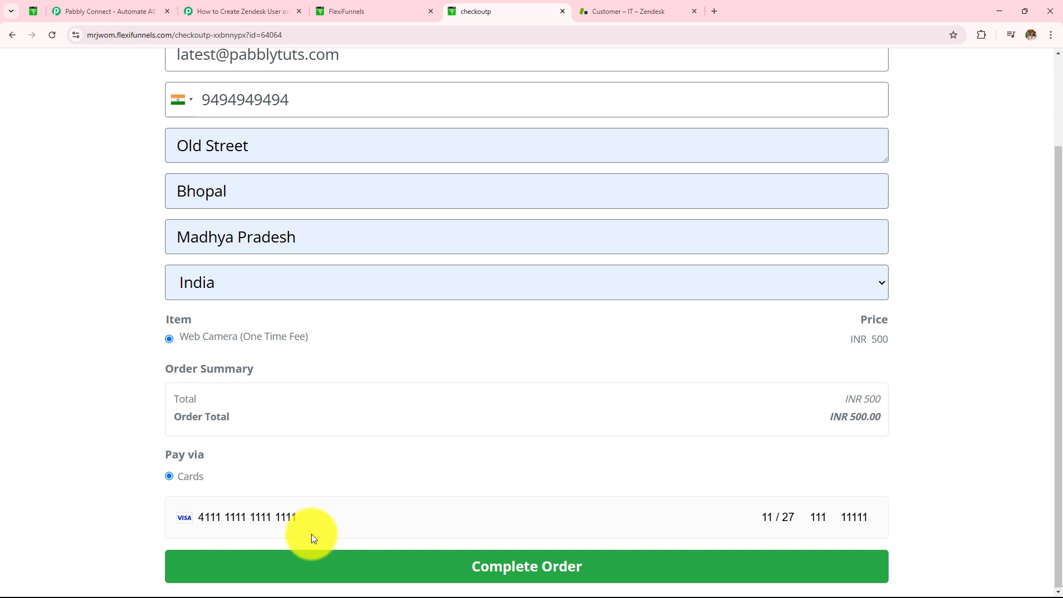
pyautogui.scroll(2, 450, 564)
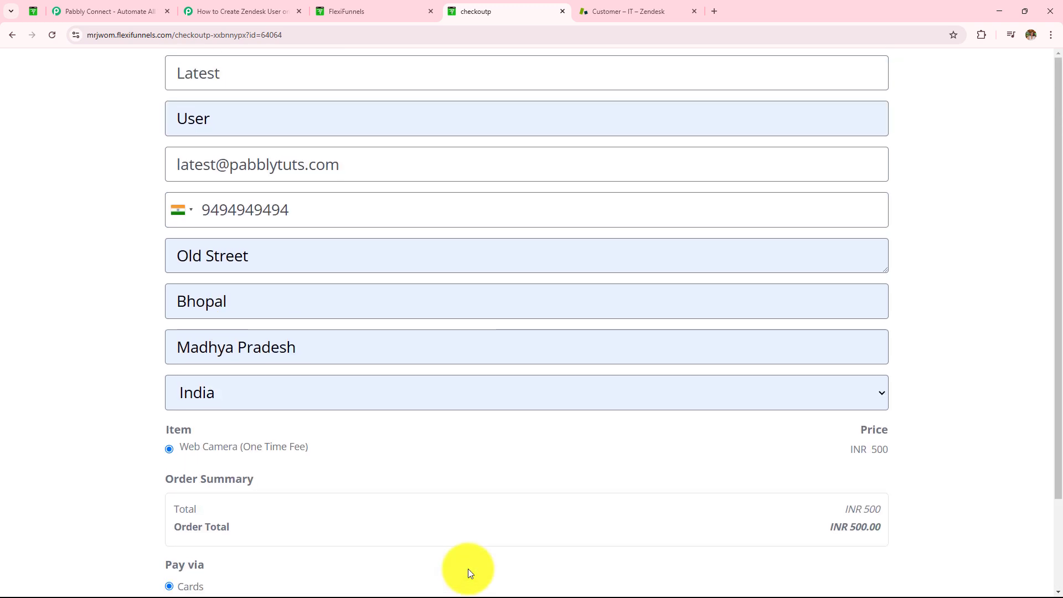
pyautogui.scroll(-3, 467, 568)
pyautogui.click(467, 564)
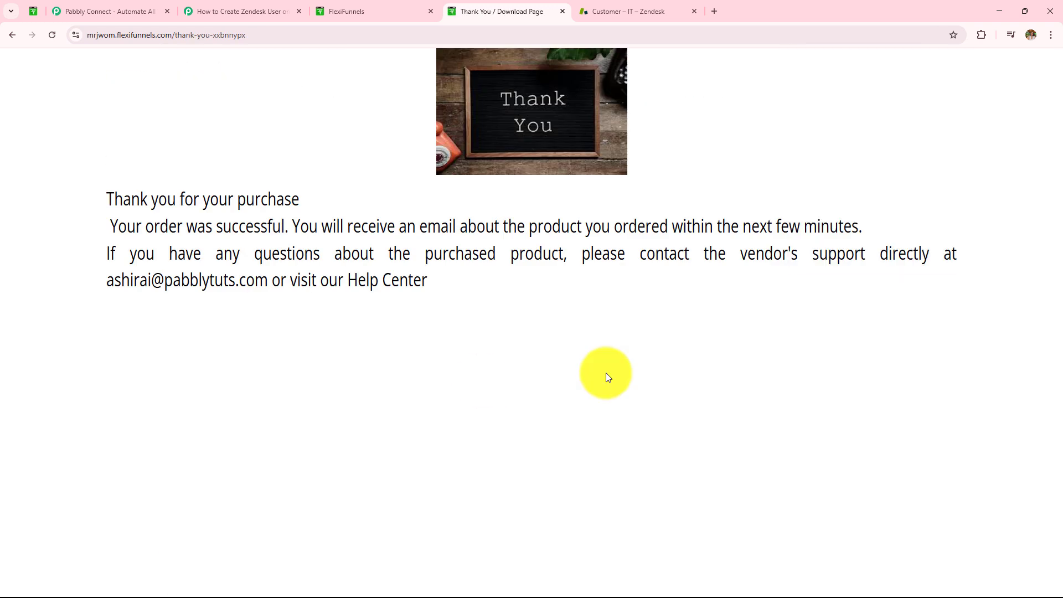
pyautogui.moveTo(178, 199); pyautogui.dragTo(519, 302)
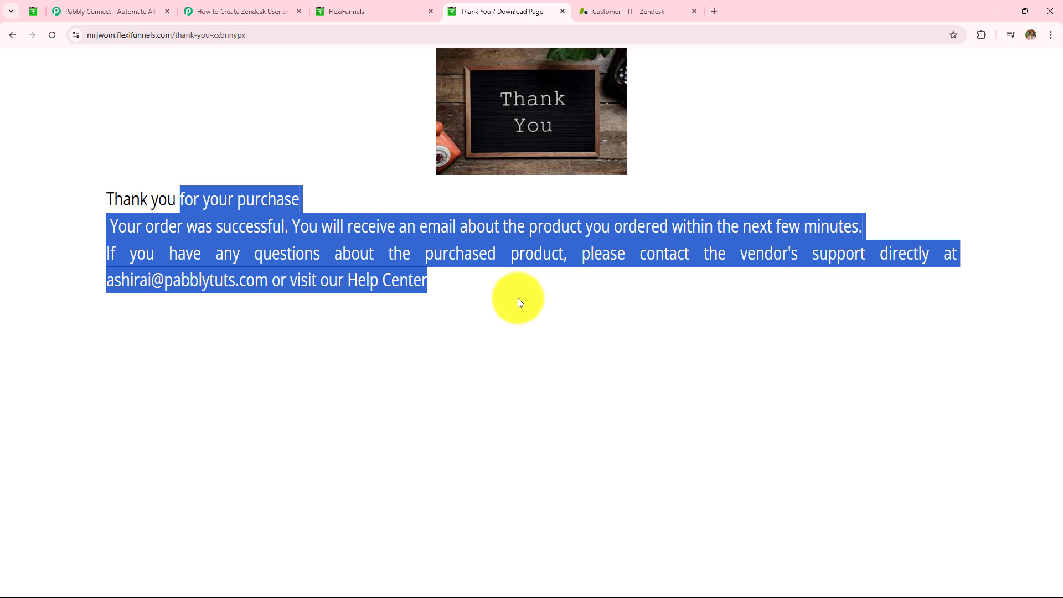
pyautogui.click(603, 7)
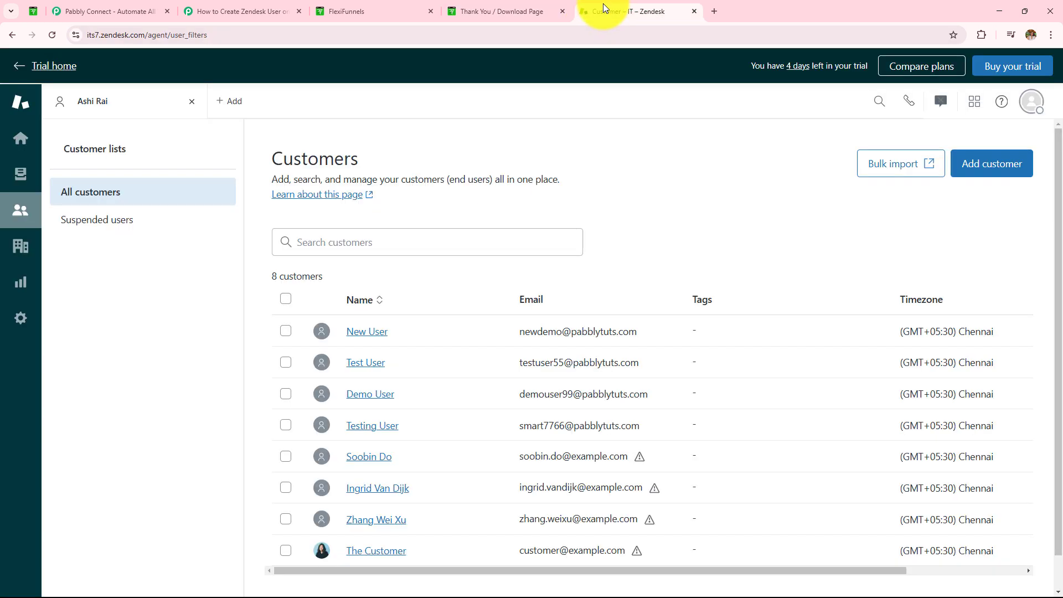
# - Reload Zendesk to reveal the ninth customer, open the new buyer's profile, then return to Pabbly Connect
pyautogui.click(47, 35)
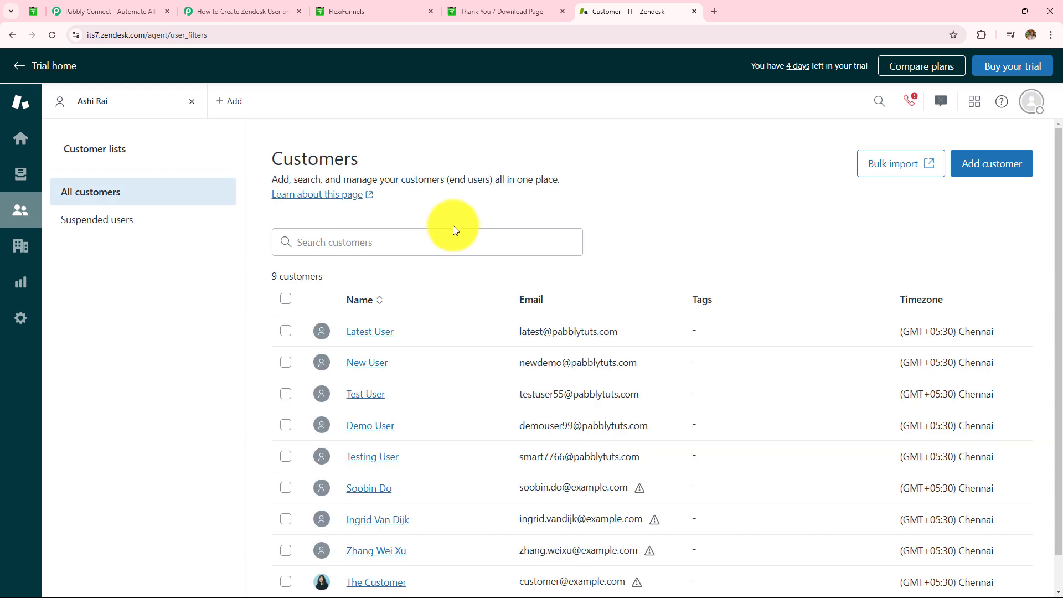
pyautogui.click(367, 338)
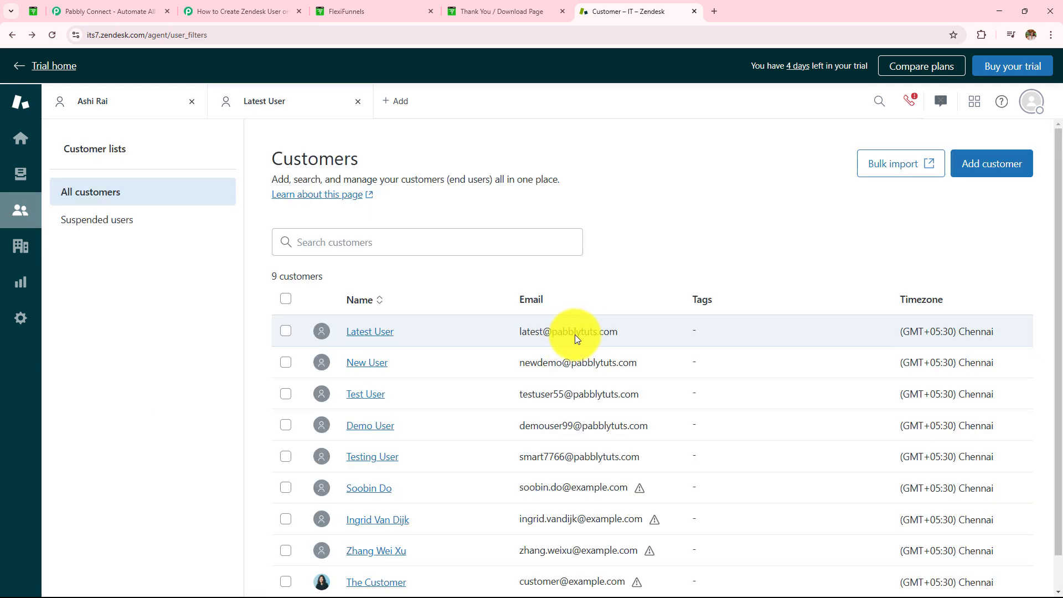
pyautogui.scroll(-1, 574, 334)
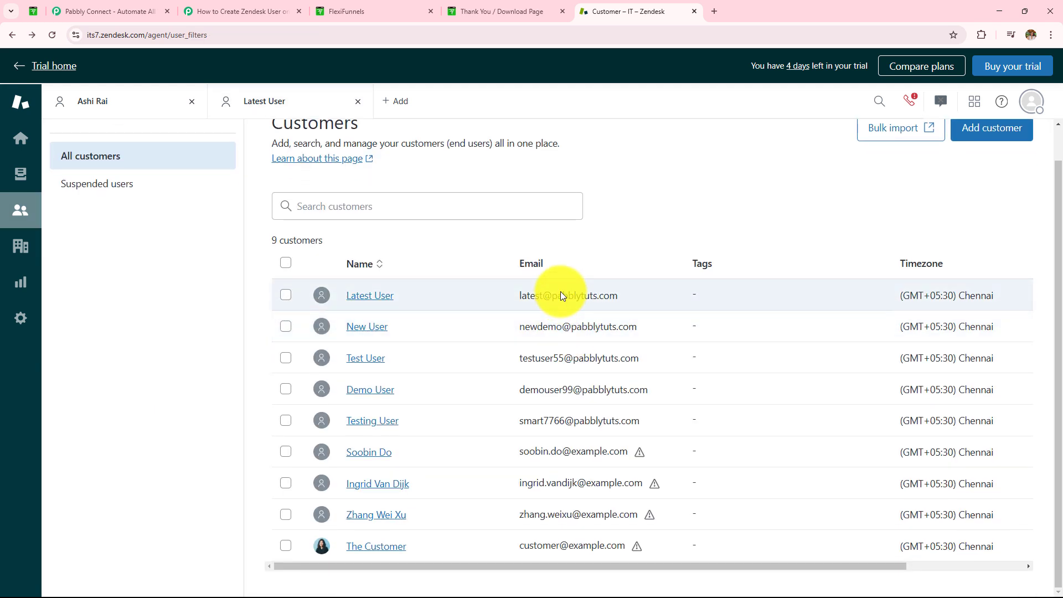
pyautogui.click(235, 12)
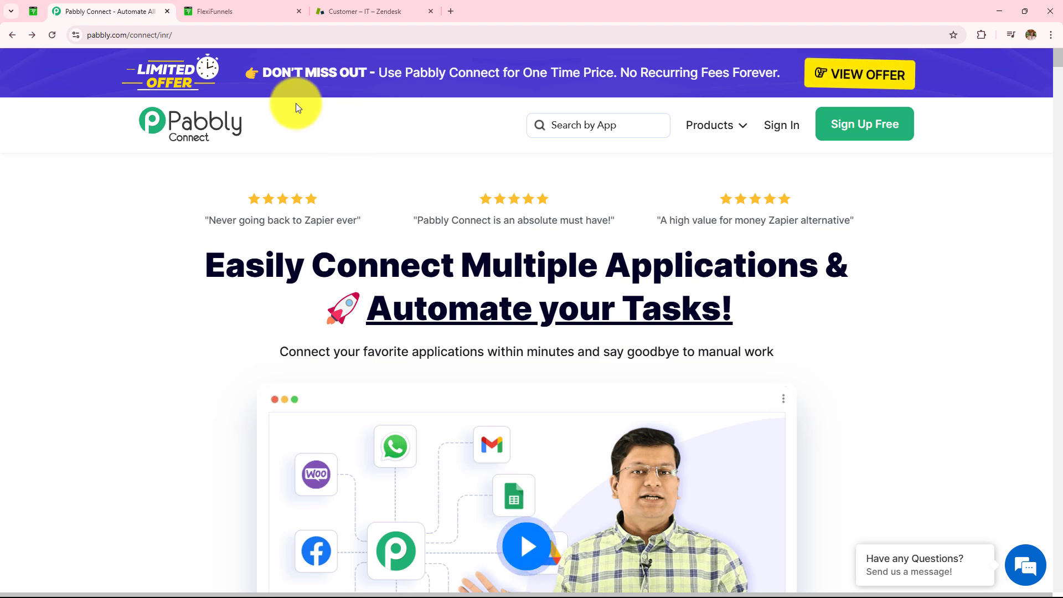
# - Go to the Pabbly Connect page and dismiss the limited time offer popup
pyautogui.click(266, 6)
pyautogui.click(390, 12)
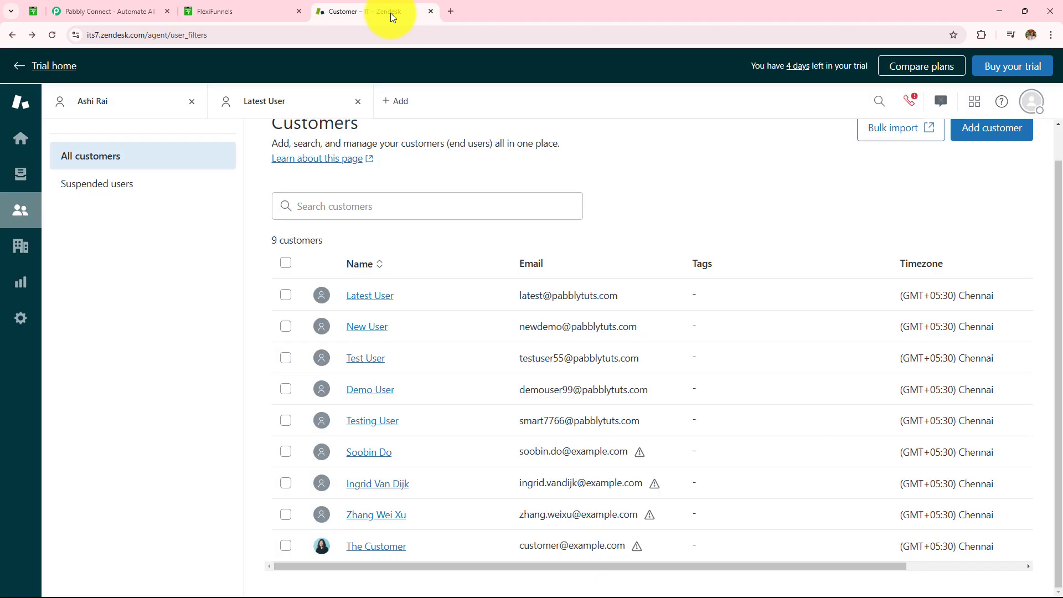
pyautogui.click(94, 11)
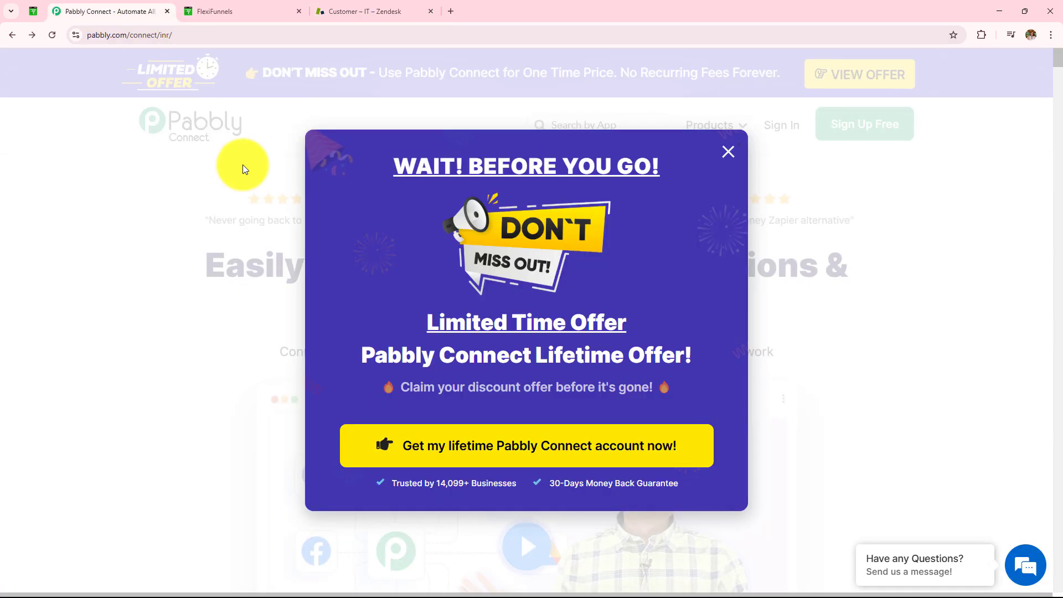
pyautogui.click(726, 153)
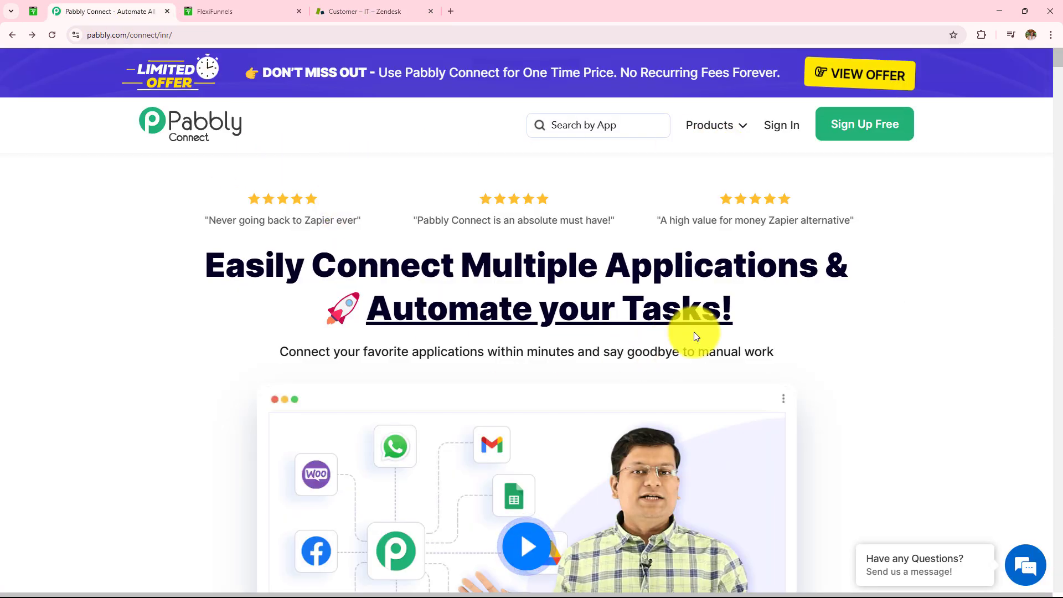
pyautogui.click(169, 34)
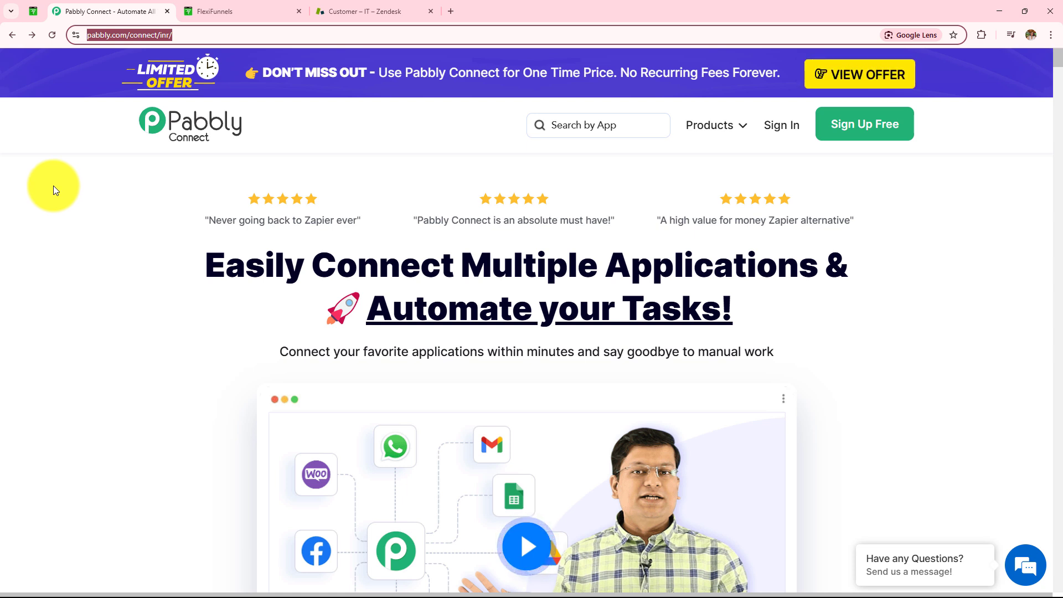
pyautogui.click(66, 198)
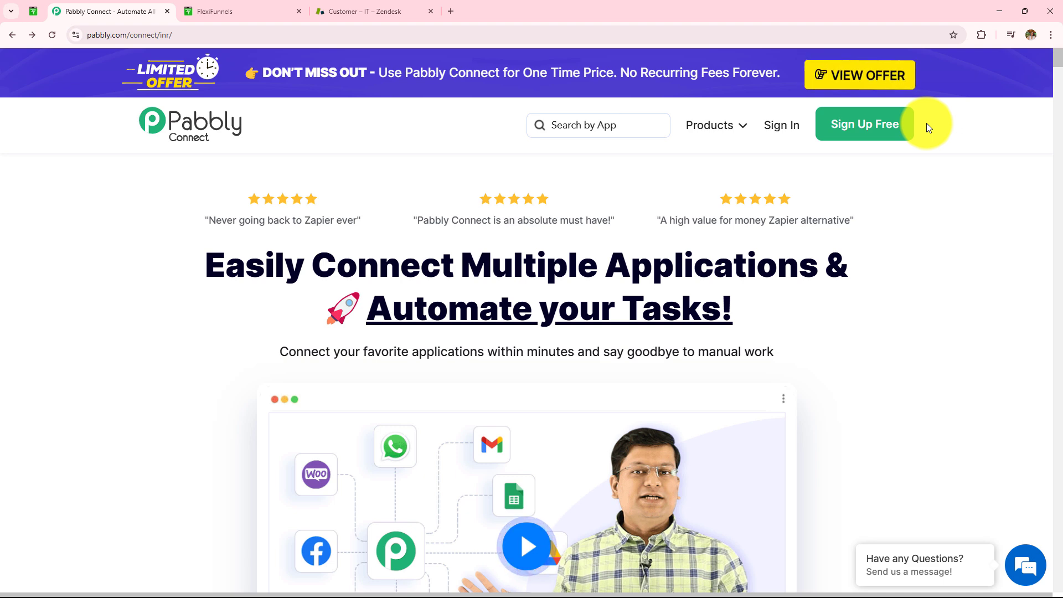
# - Sign in and launch Pabbly Connect from All Pabbly Apps, reaching its Dashboard
pyautogui.click(794, 133)
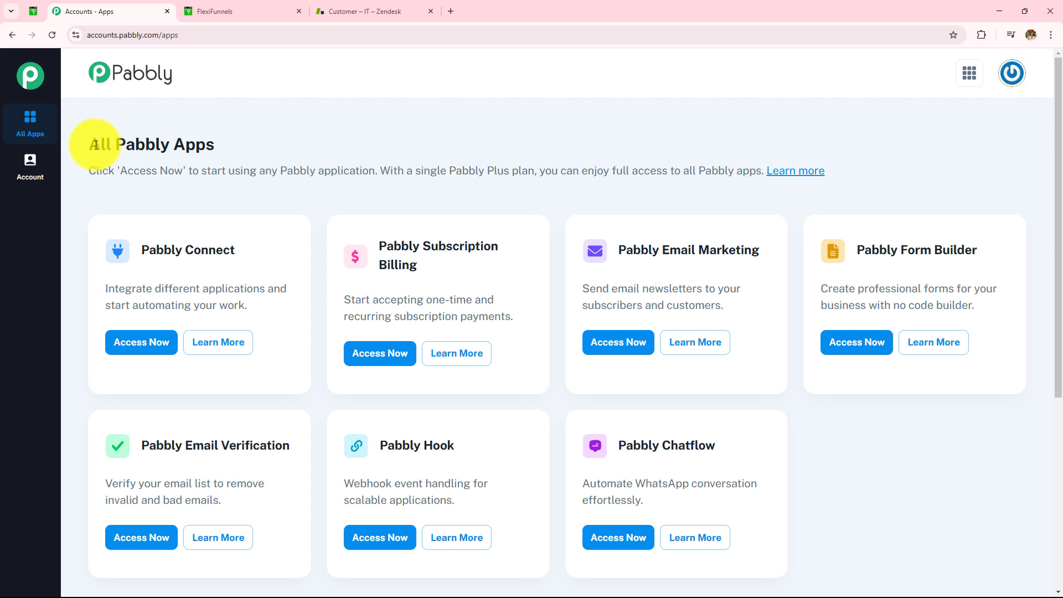
pyautogui.moveTo(96, 145); pyautogui.dragTo(266, 149)
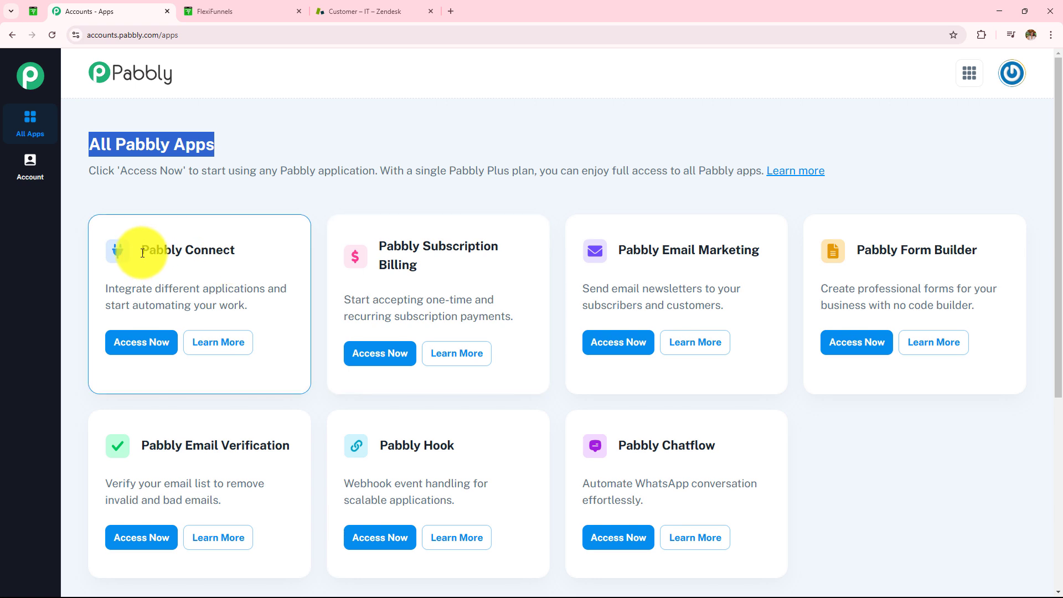
pyautogui.moveTo(142, 252); pyautogui.dragTo(260, 260)
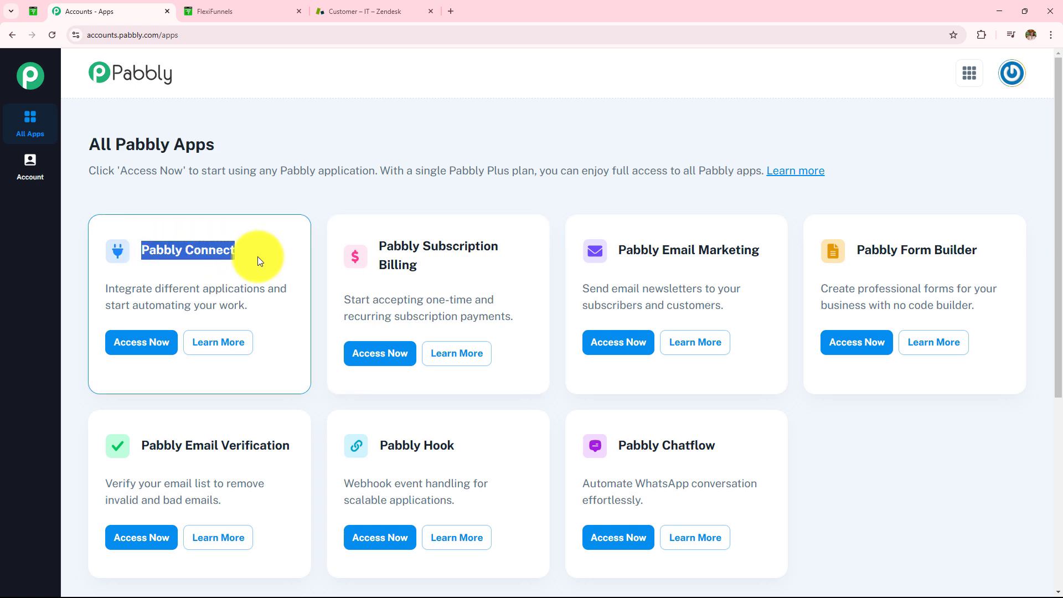
pyautogui.click(152, 358)
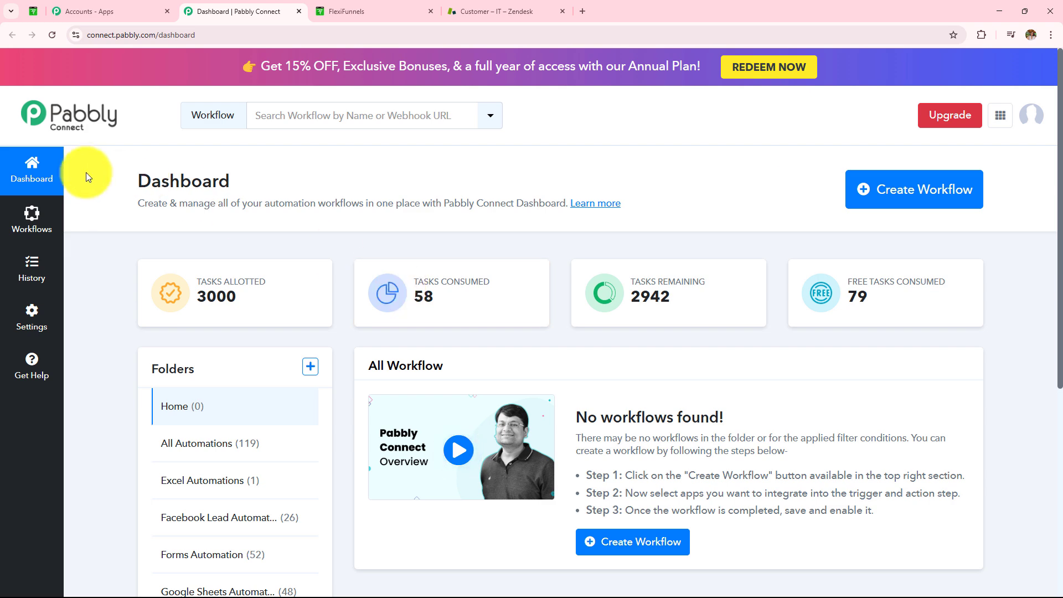
pyautogui.moveTo(88, 173); pyautogui.dragTo(323, 184)
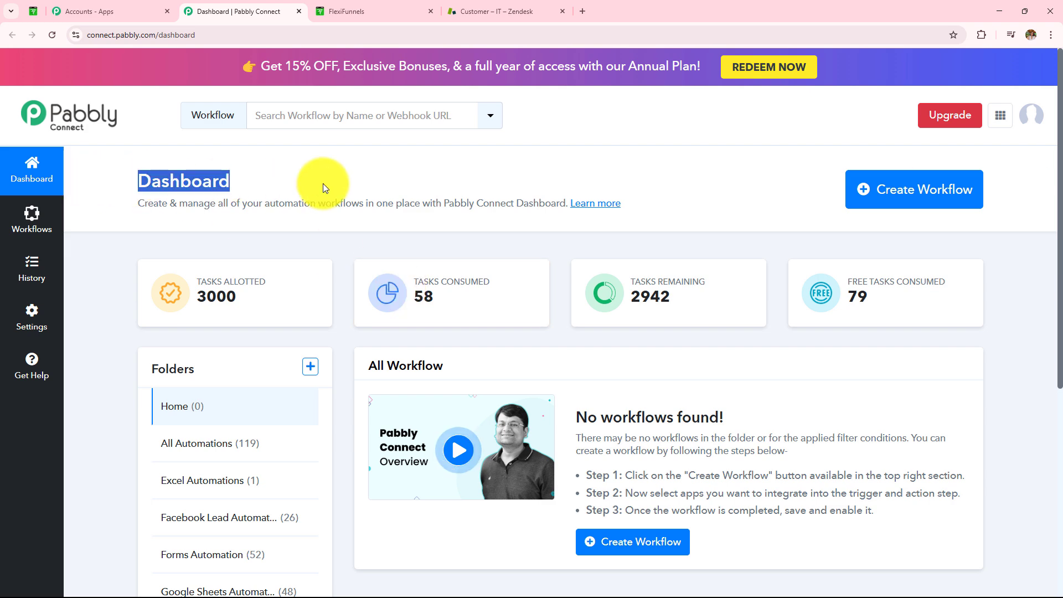
pyautogui.scroll(-3, 323, 184)
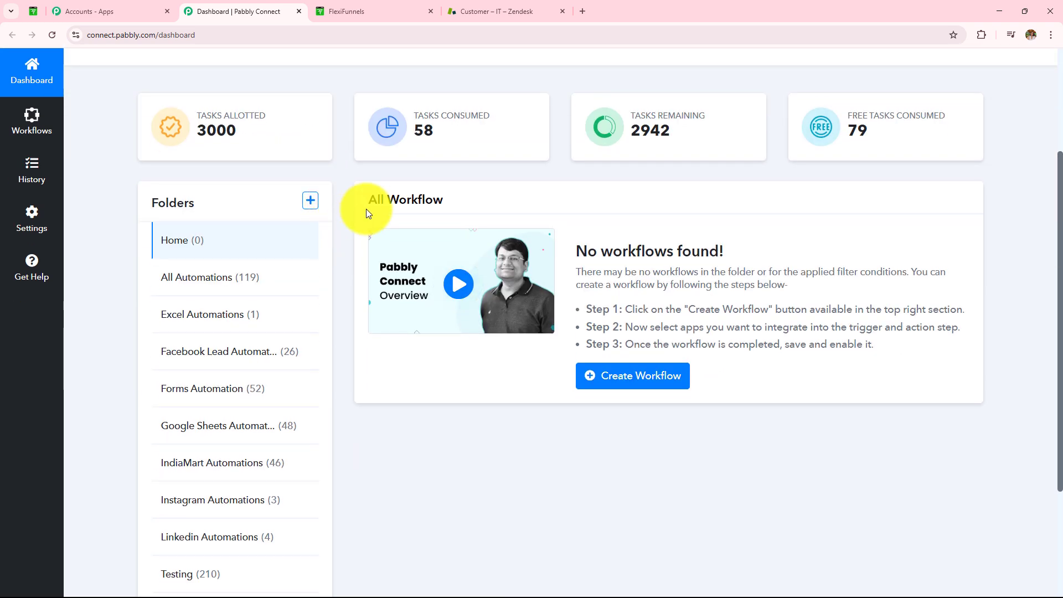
pyautogui.moveTo(360, 200); pyautogui.dragTo(488, 207)
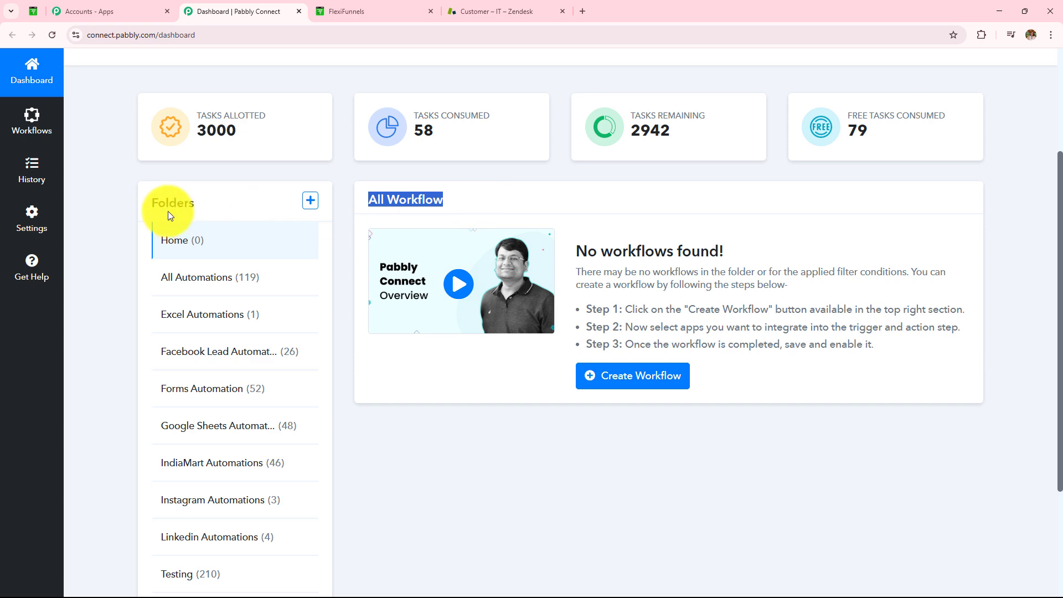
pyautogui.moveTo(150, 203); pyautogui.dragTo(228, 207)
pyautogui.scroll(-3, 229, 209)
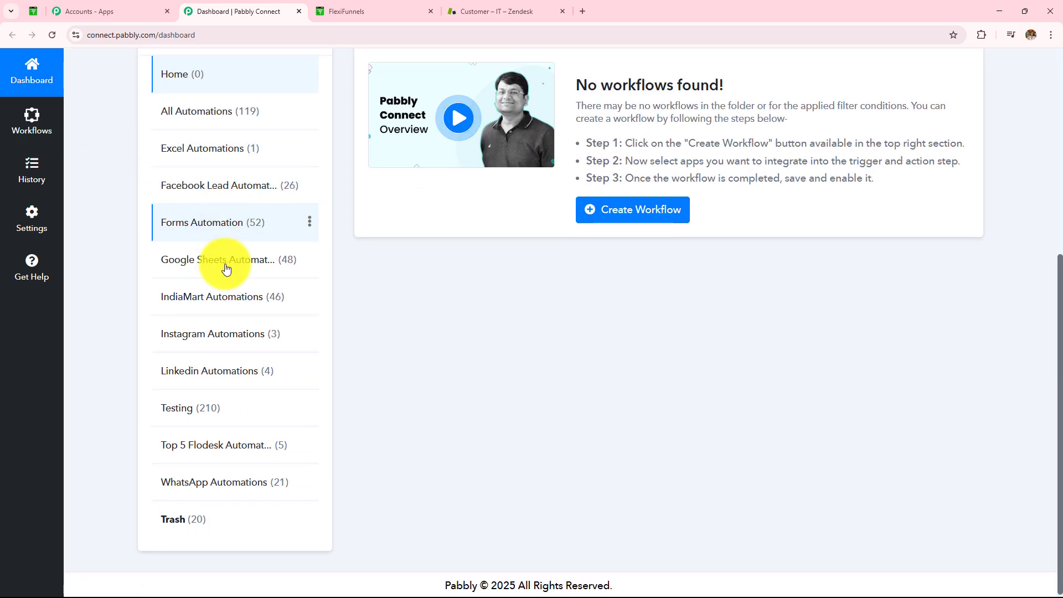
pyautogui.scroll(6, 201, 424)
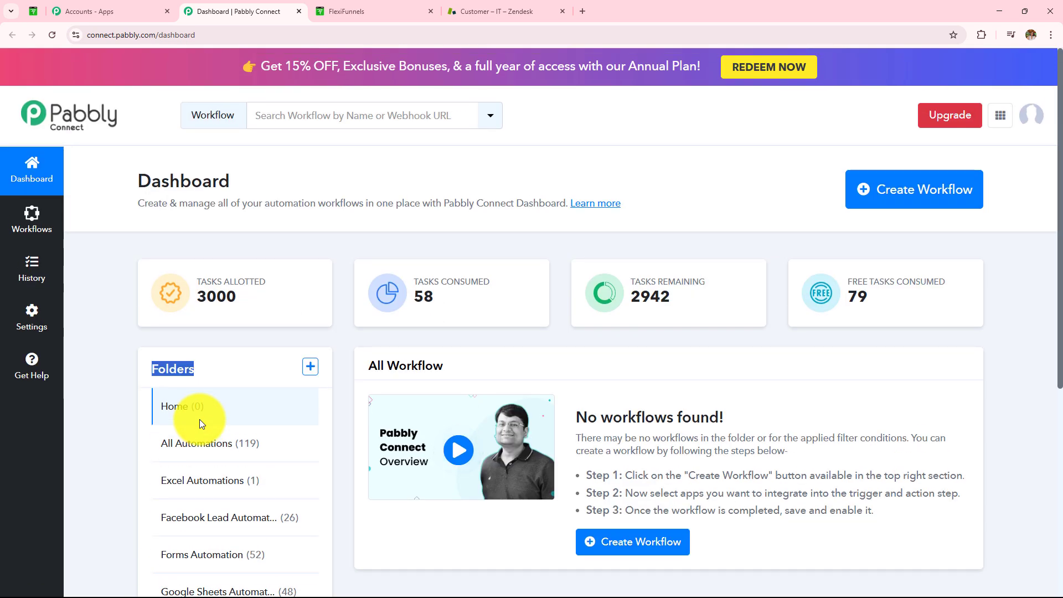
pyautogui.click(305, 368)
pyautogui.moveTo(363, 266); pyautogui.dragTo(450, 272)
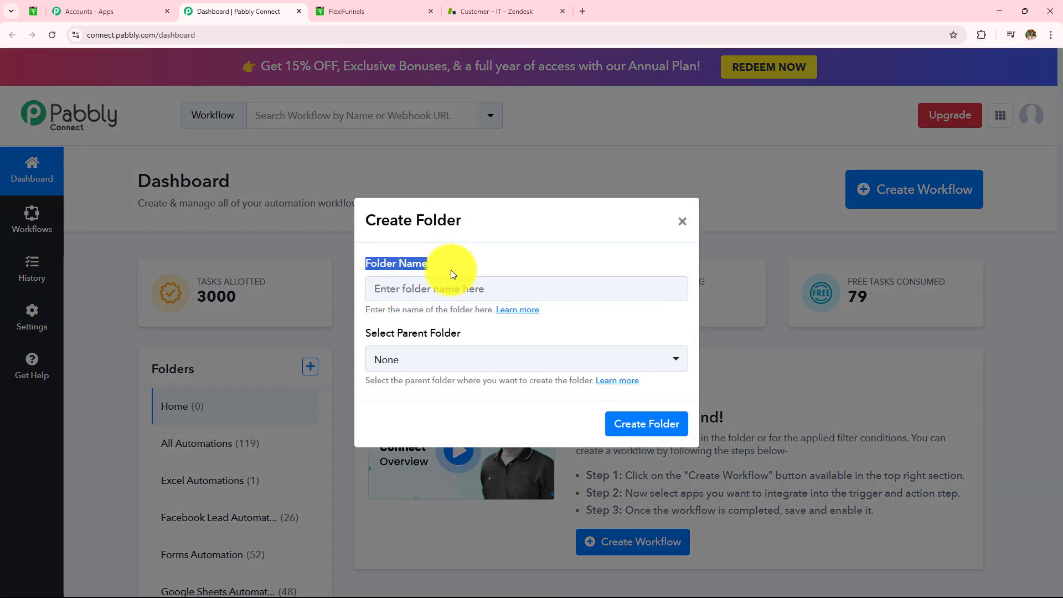
pyautogui.moveTo(366, 332); pyautogui.dragTo(507, 337)
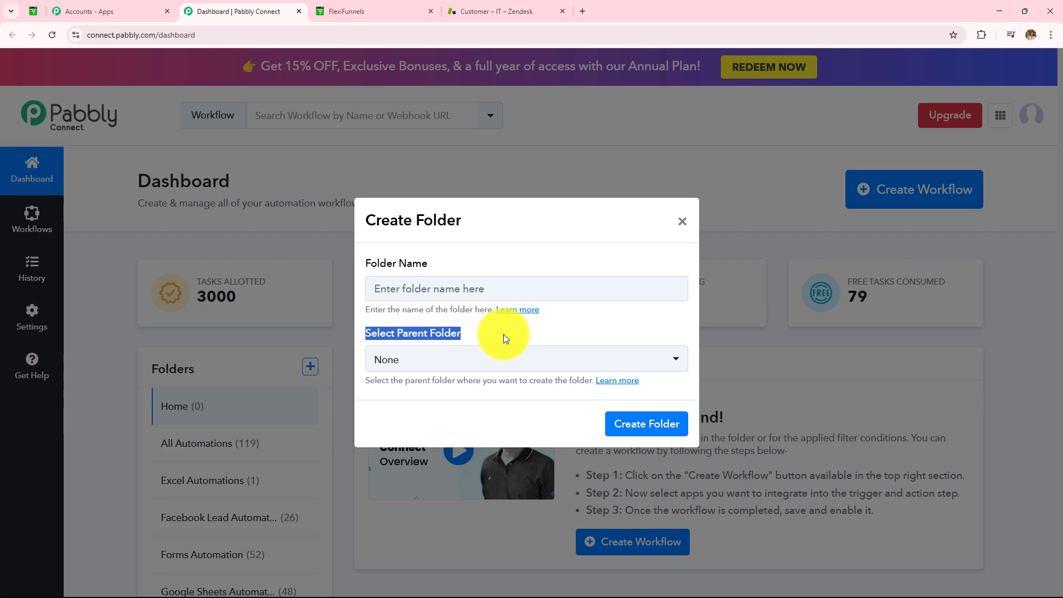
pyautogui.click(681, 224)
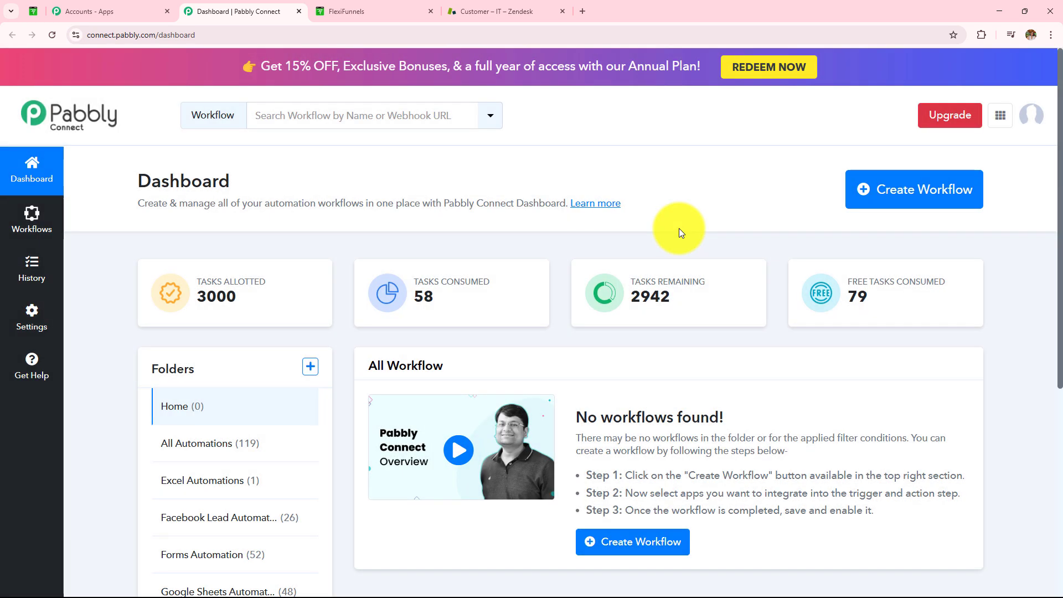
# - Start a new workflow named 'How to Create Zendesk User on FlexiFunnels Purchase'
pyautogui.click(912, 213)
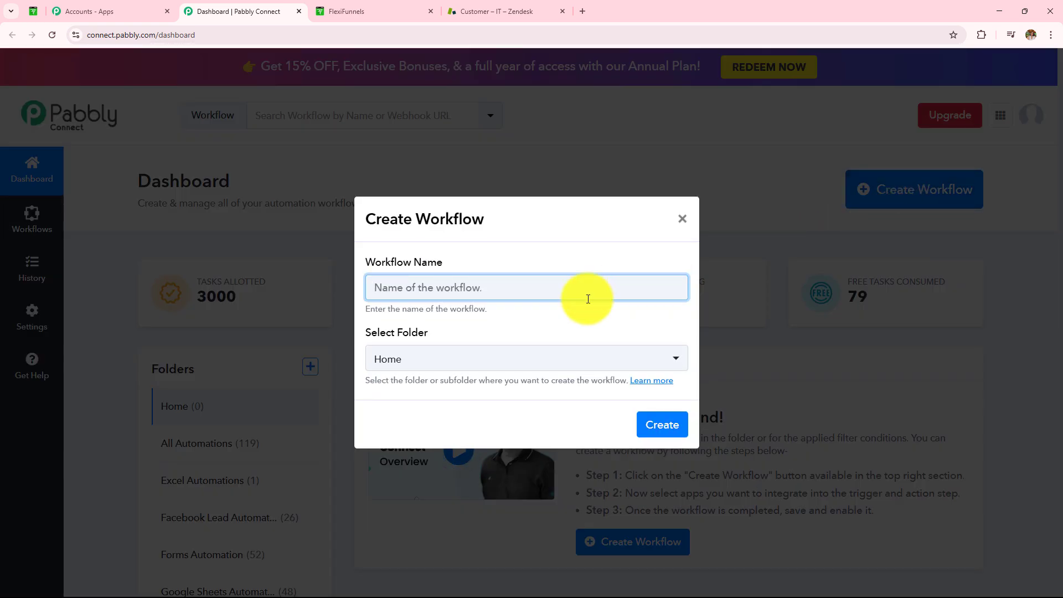
pyautogui.click(569, 361)
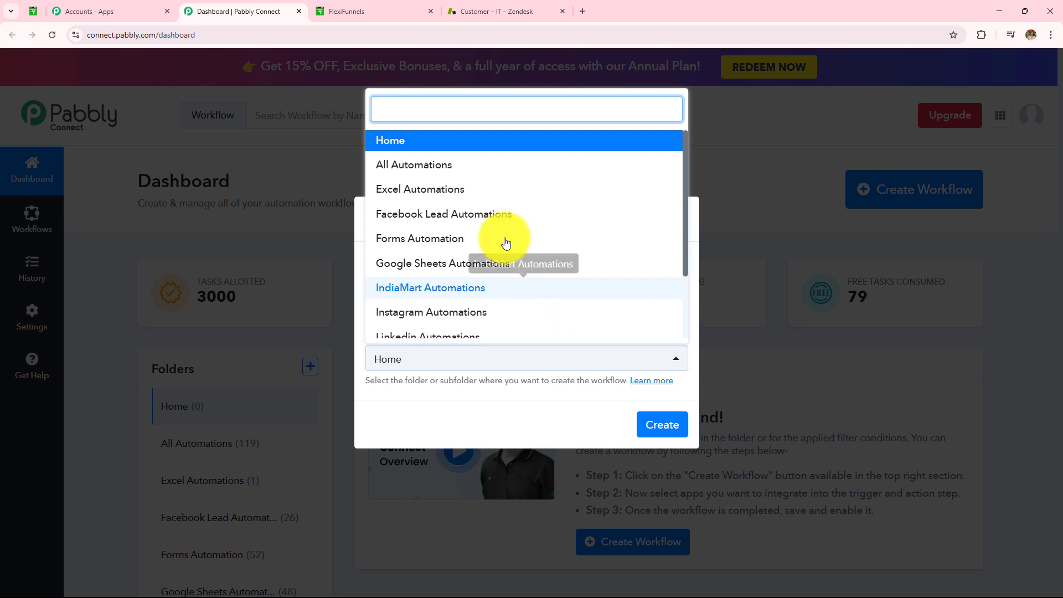
pyautogui.scroll(-2, 491, 218)
pyautogui.scroll(3, 489, 231)
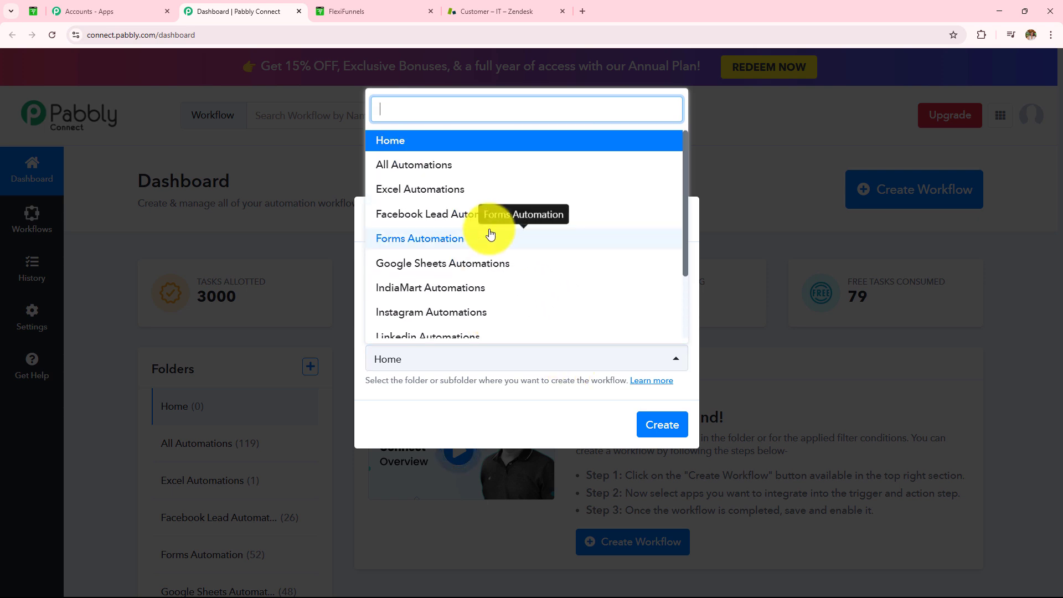
pyautogui.click(515, 401)
pyautogui.click(481, 284)
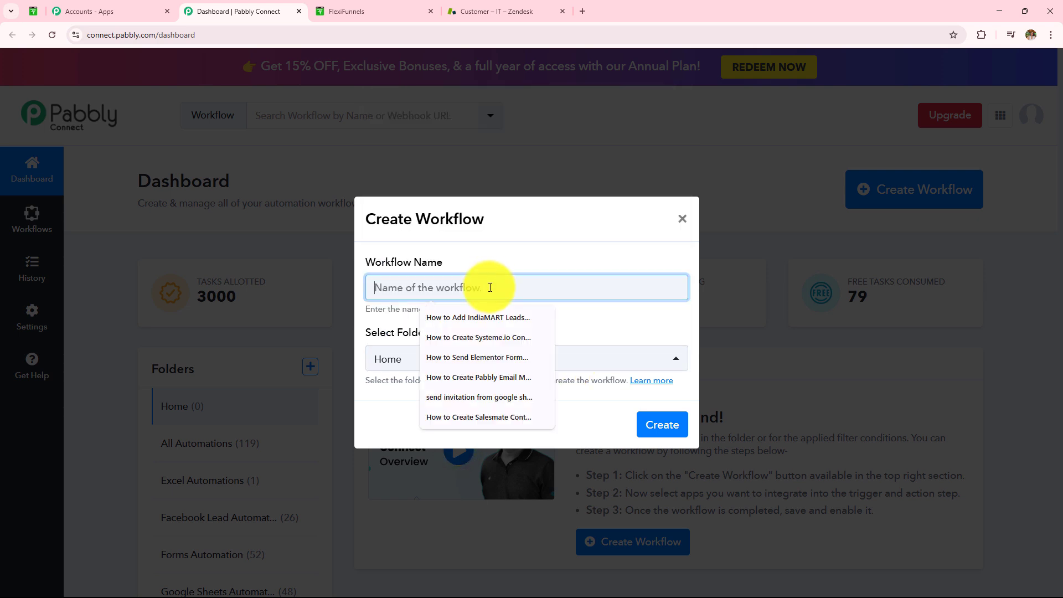
pyautogui.write('How to Create Zendesk User on FlexiFunnels Purchase')
pyautogui.moveTo(486, 287); pyautogui.dragTo(375, 285)
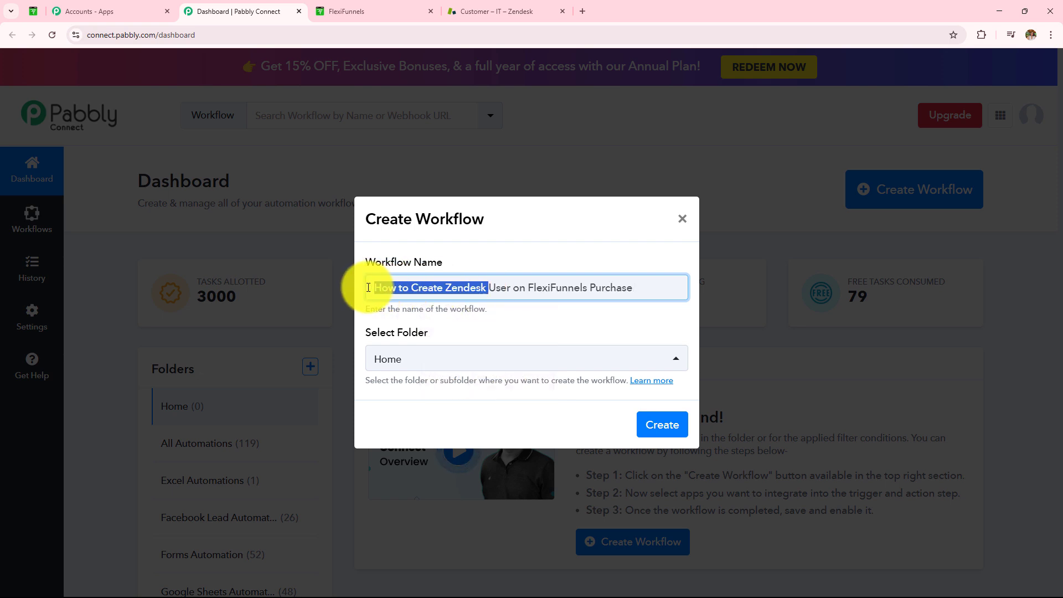
pyautogui.moveTo(488, 287); pyautogui.dragTo(650, 307)
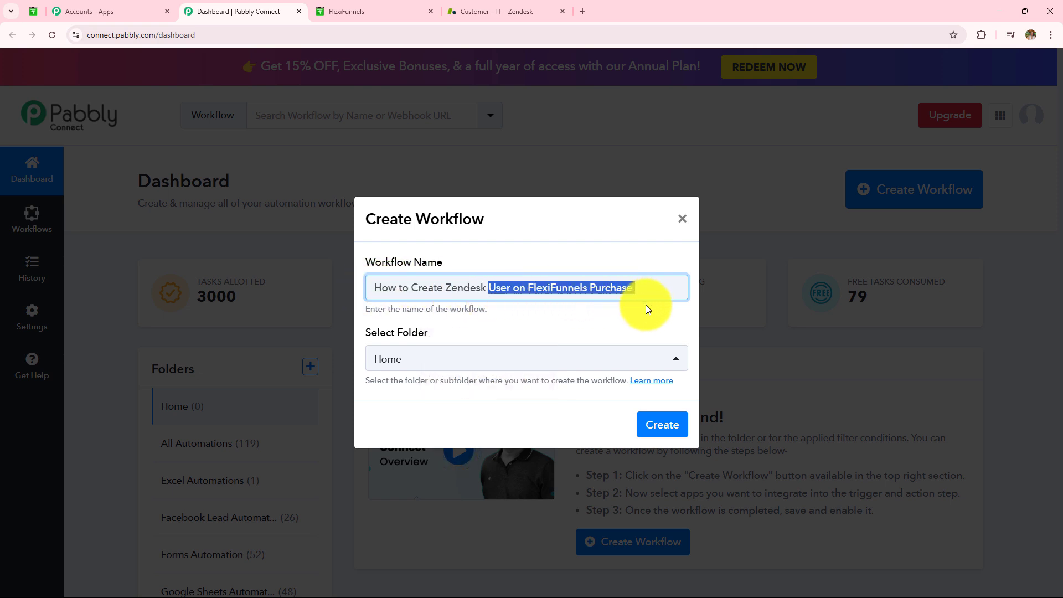
# - Place the workflow in the All Automations folder and create it
pyautogui.click(603, 361)
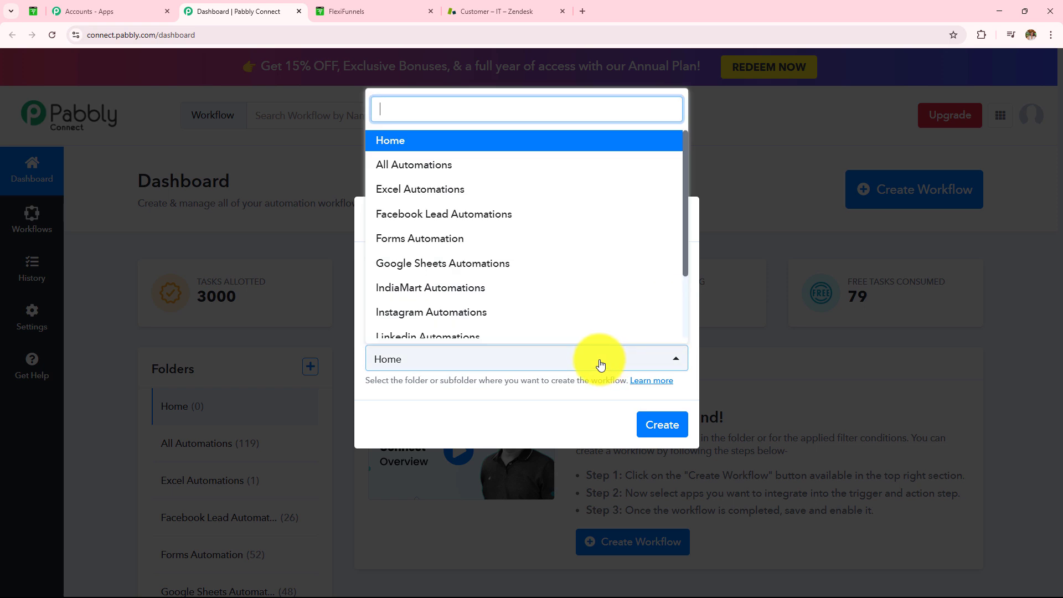
pyautogui.scroll(-2, 482, 260)
pyautogui.scroll(3, 477, 262)
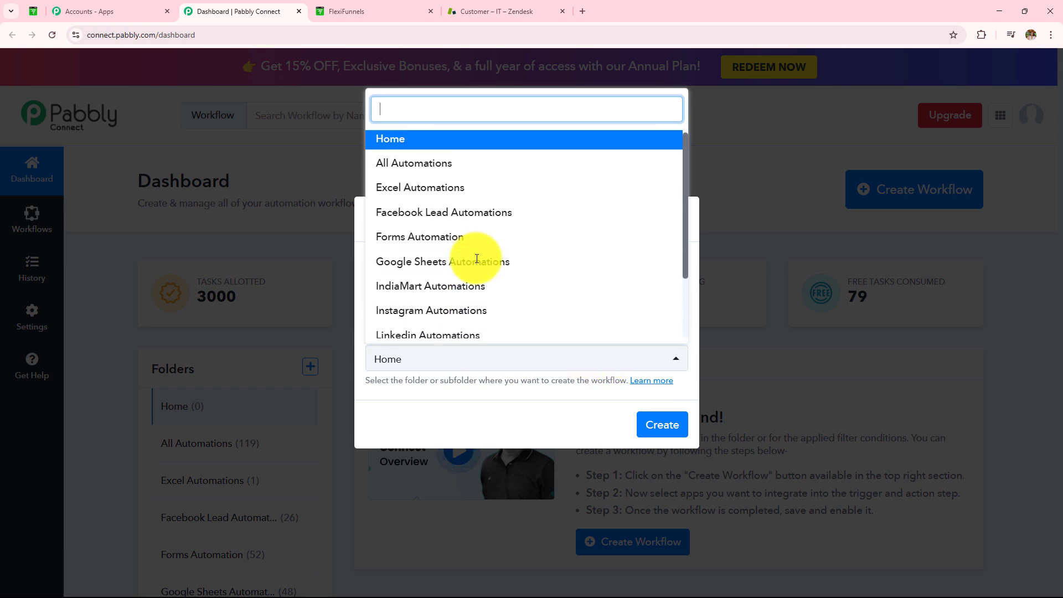
pyautogui.scroll(-3, 475, 260)
pyautogui.scroll(3, 475, 260)
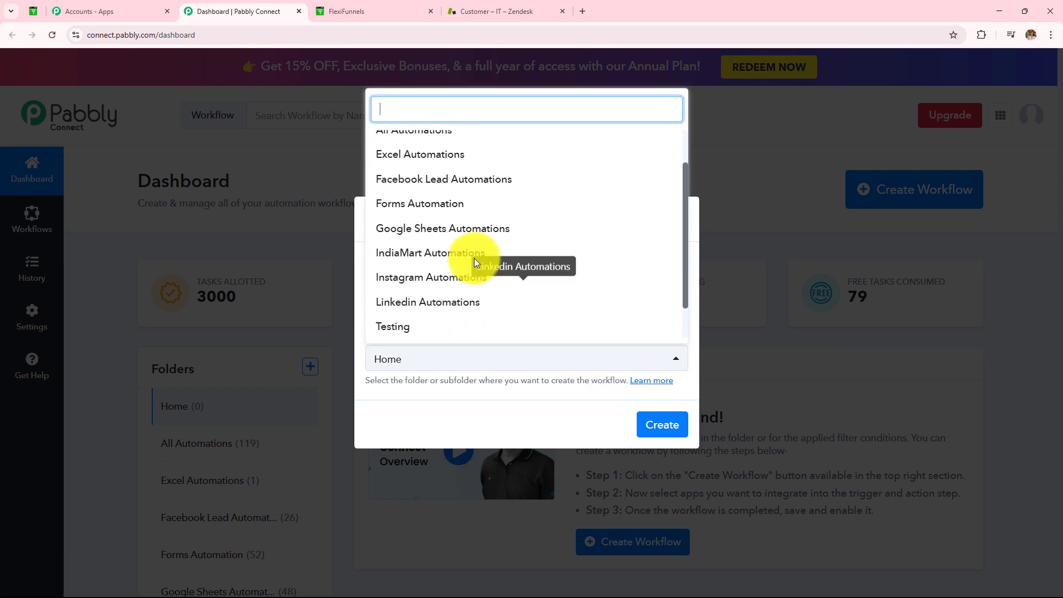
pyautogui.click(424, 166)
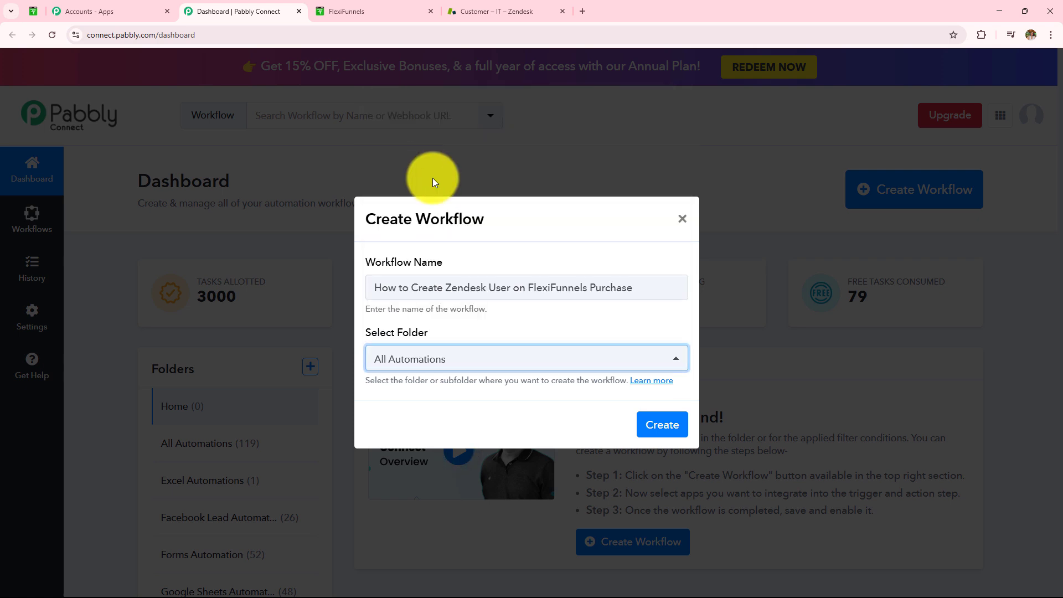
pyautogui.click(660, 428)
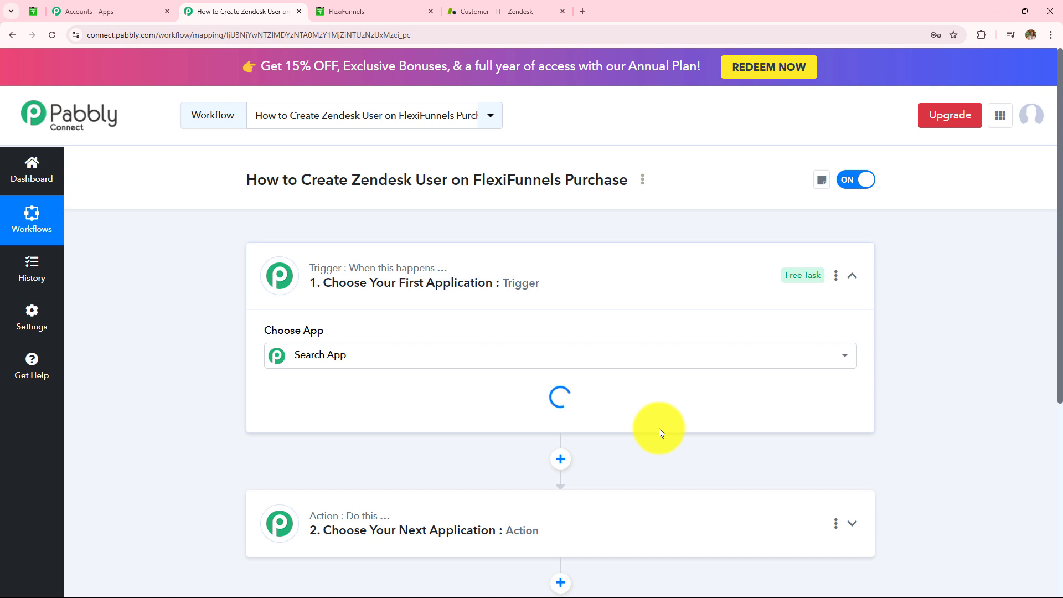
# - Collapse the trigger step and point out 'Create Zendesk User' and 'FlexiFunnels Purchase' in the title
pyautogui.click(584, 286)
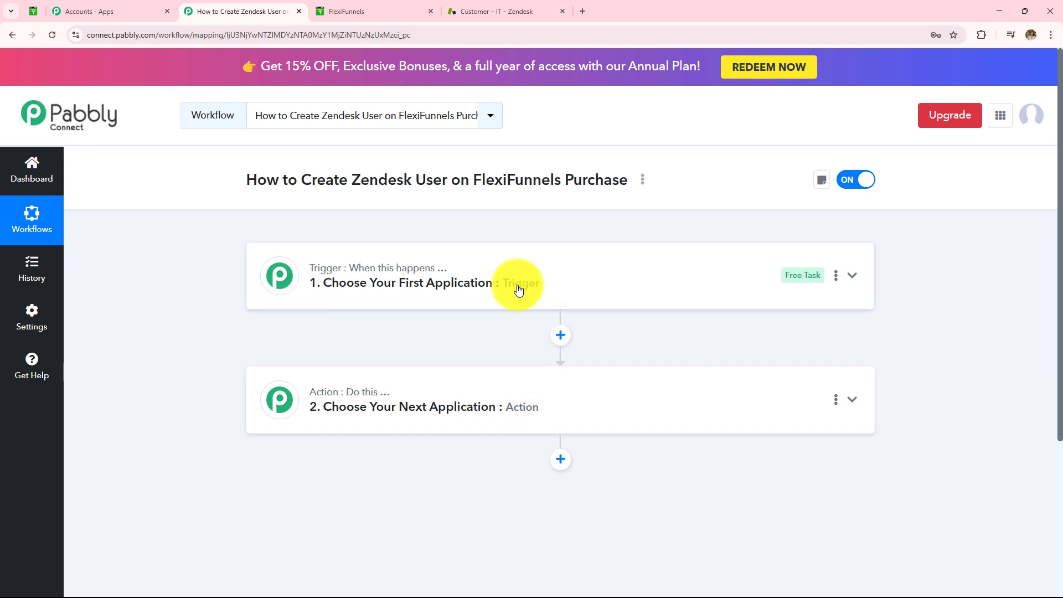
pyautogui.moveTo(352, 391)
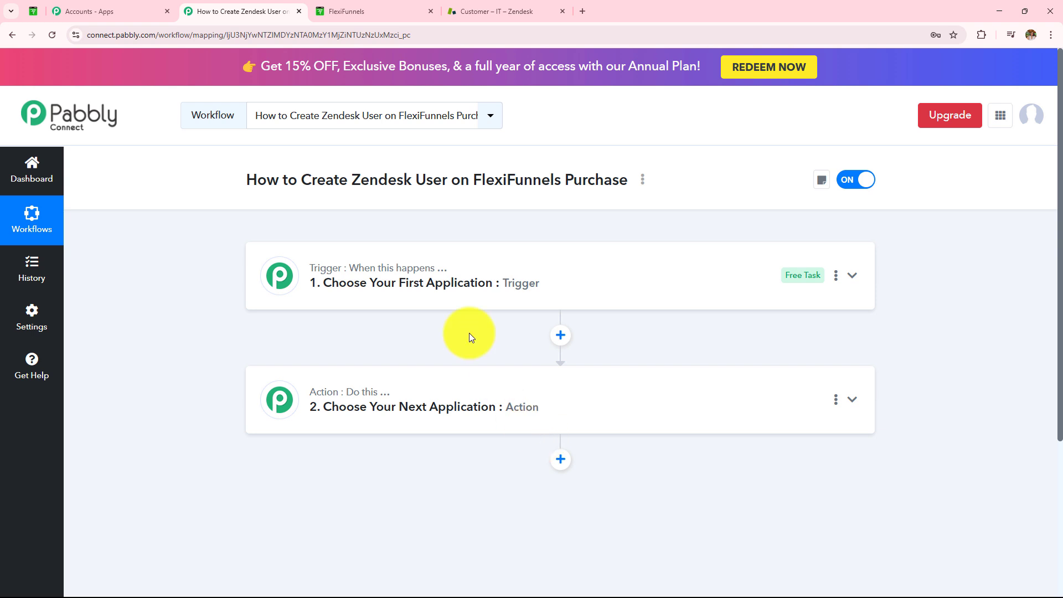
pyautogui.moveTo(301, 181); pyautogui.dragTo(617, 191)
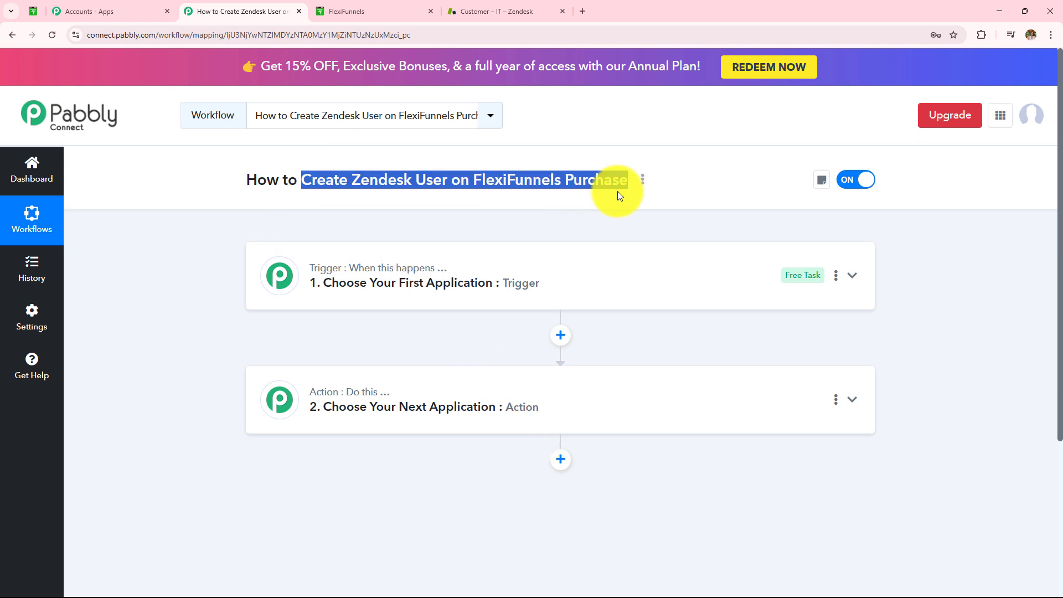
pyautogui.click(559, 223)
pyautogui.moveTo(470, 182); pyautogui.dragTo(618, 183)
pyautogui.moveTo(352, 183); pyautogui.dragTo(447, 182)
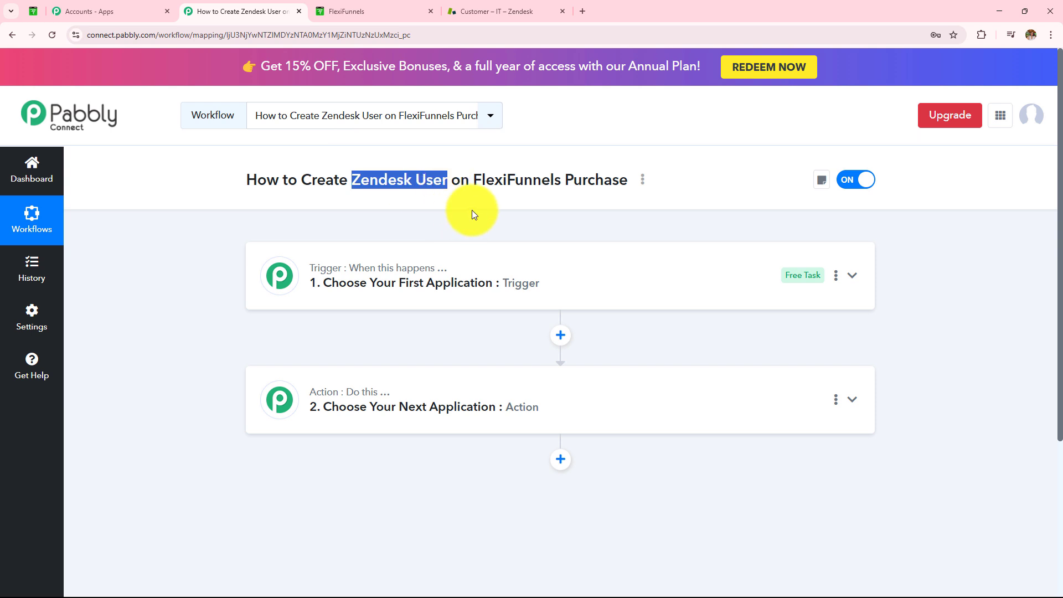
pyautogui.moveTo(473, 180); pyautogui.dragTo(609, 227)
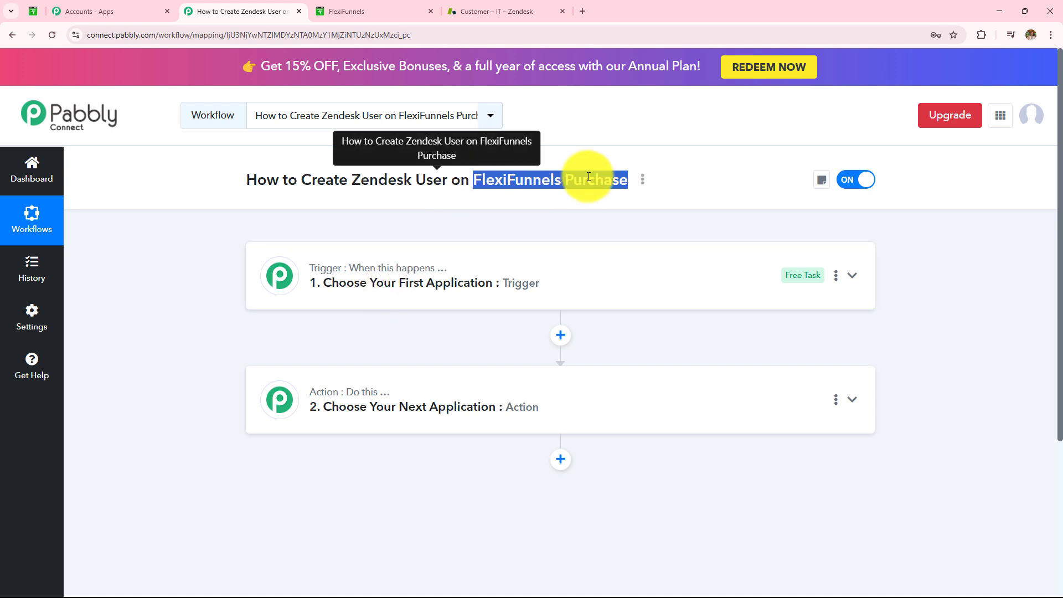
pyautogui.moveTo(383, 398)
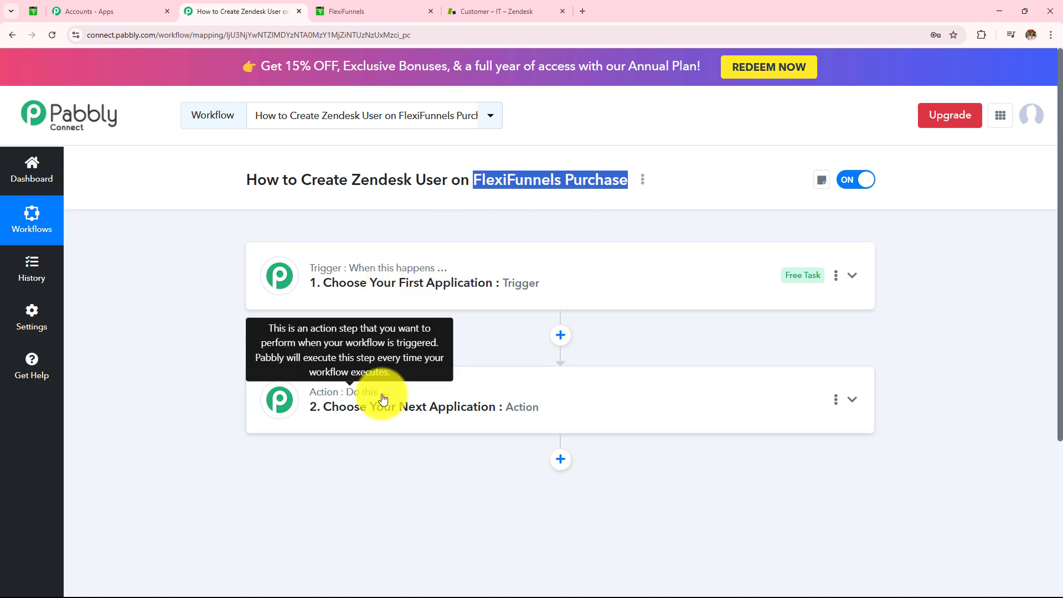
pyautogui.moveTo(301, 181); pyautogui.dragTo(446, 182)
# - Choose FlexiFunnels as the workflow's trigger app
pyautogui.click(450, 289)
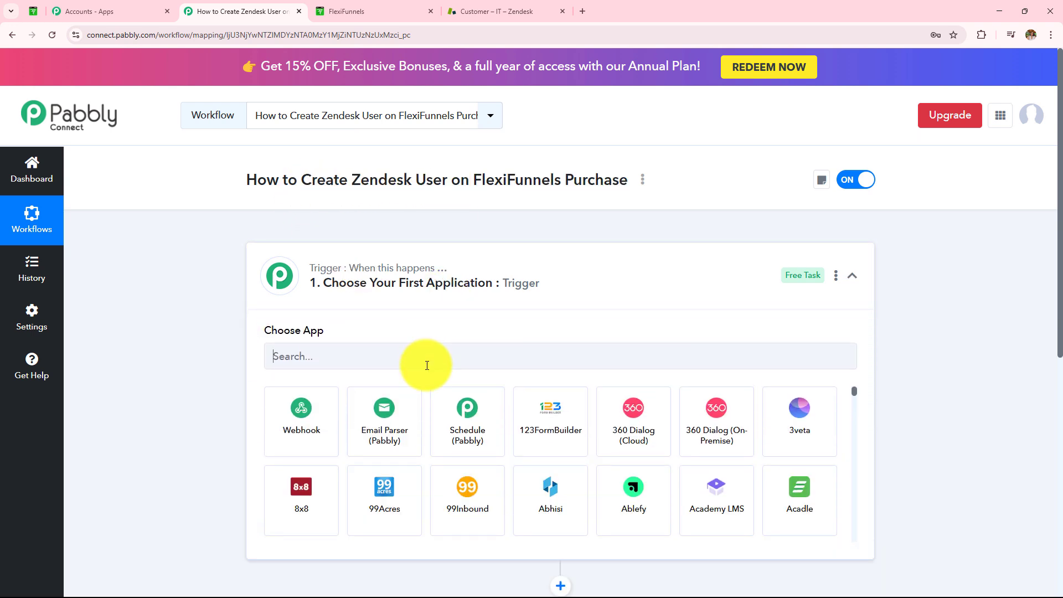
pyautogui.click(427, 364)
pyautogui.write('Flexif')
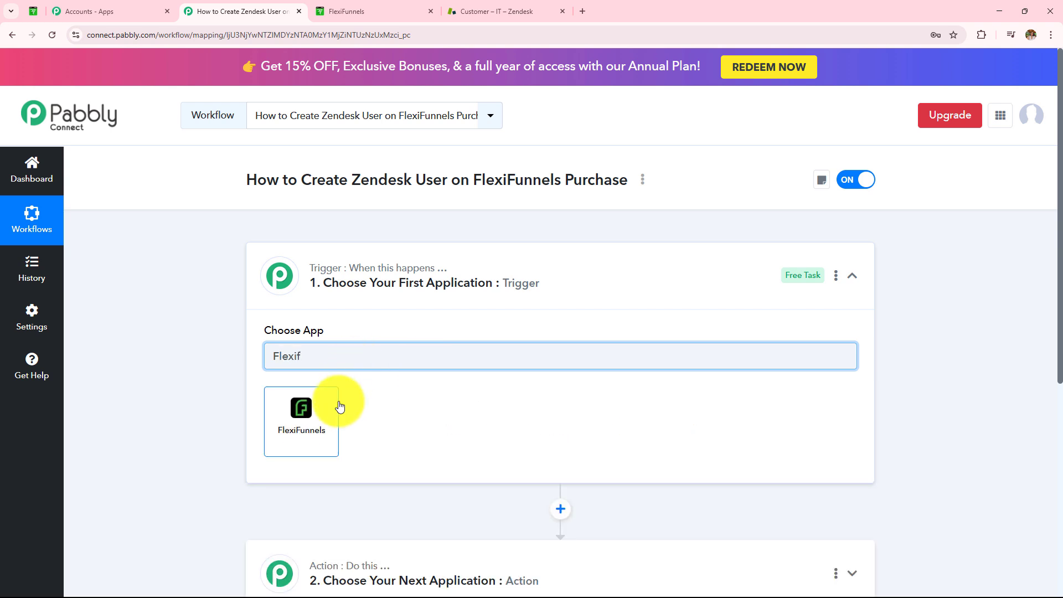
pyautogui.click(335, 405)
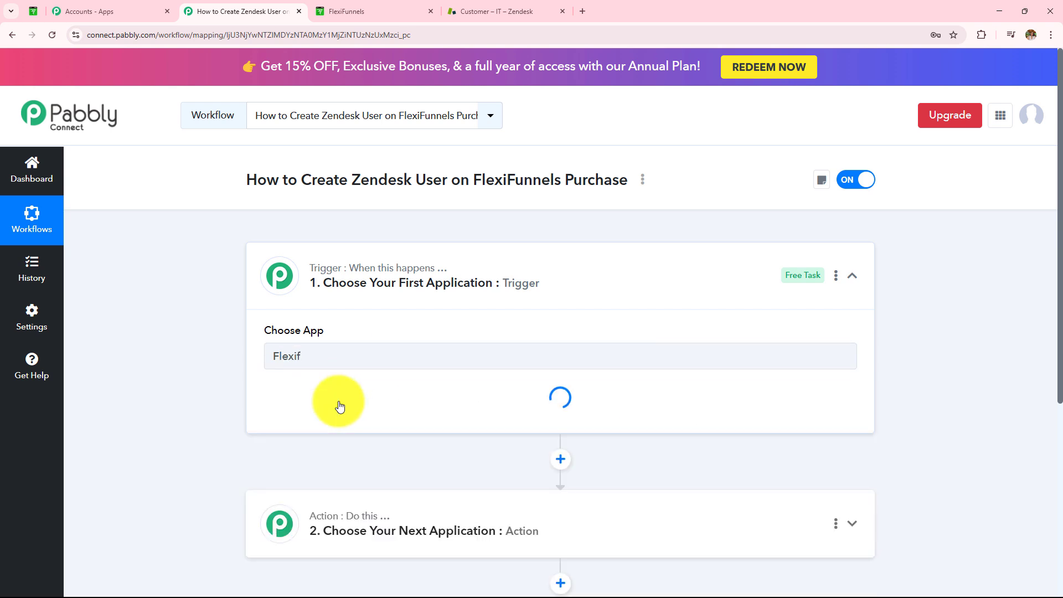
# - Set the trigger event to New Purchase and review the webhook setup instructions
pyautogui.click(340, 407)
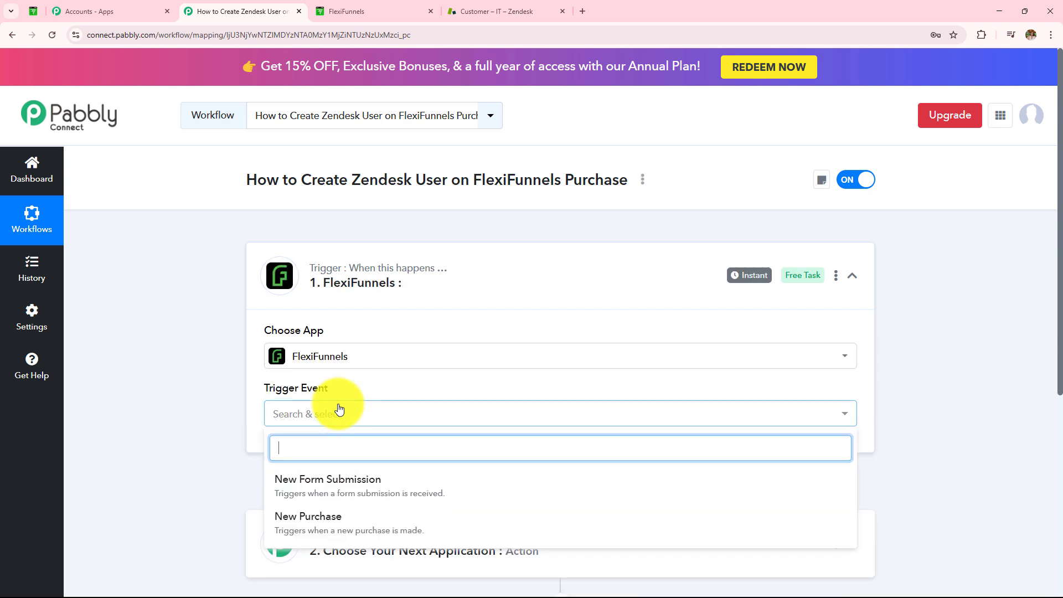
pyautogui.scroll(-3, 334, 388)
pyautogui.click(322, 364)
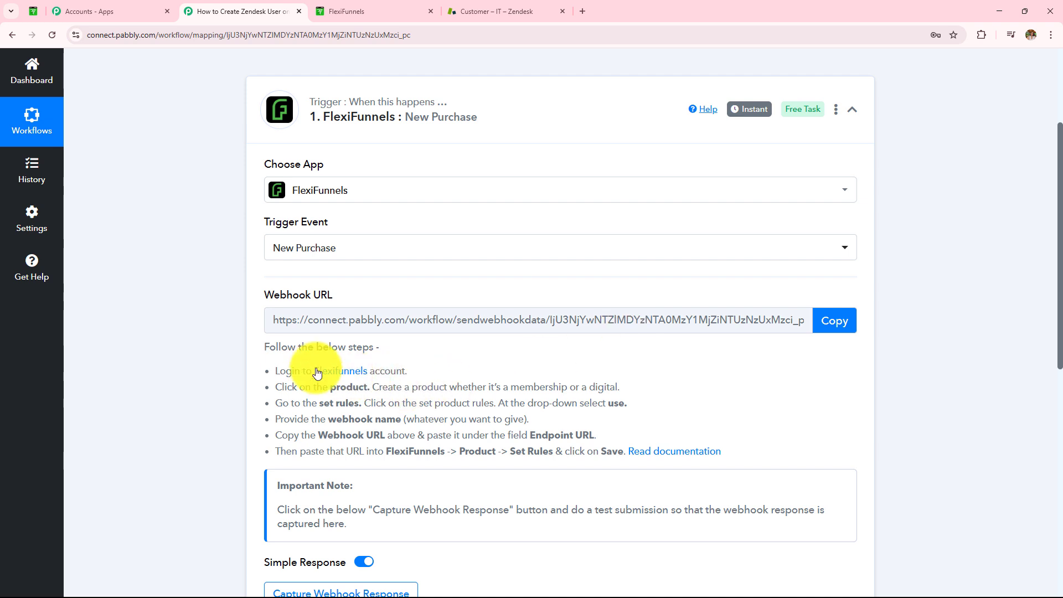
pyautogui.moveTo(268, 367); pyautogui.dragTo(698, 467)
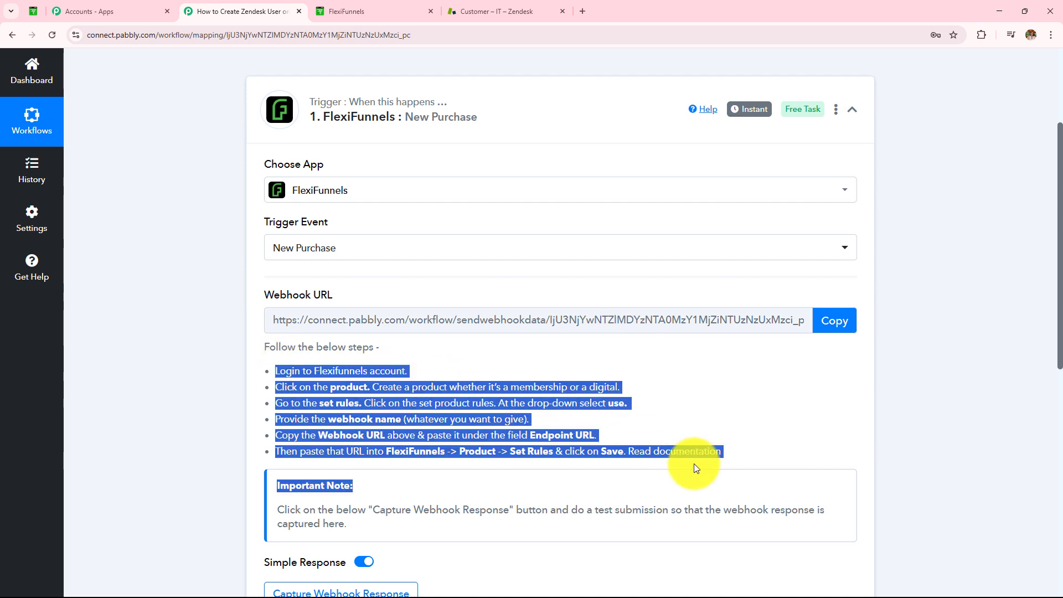
pyautogui.click(377, 14)
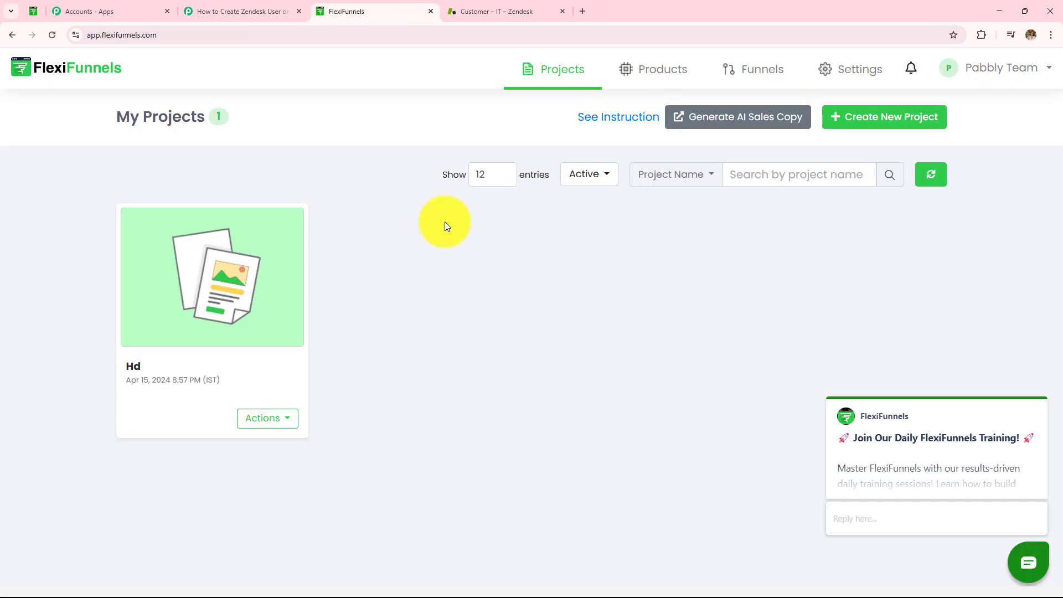
# - Open the Web Camera product's Set Rules settings and start a new product rule
pyautogui.click(649, 73)
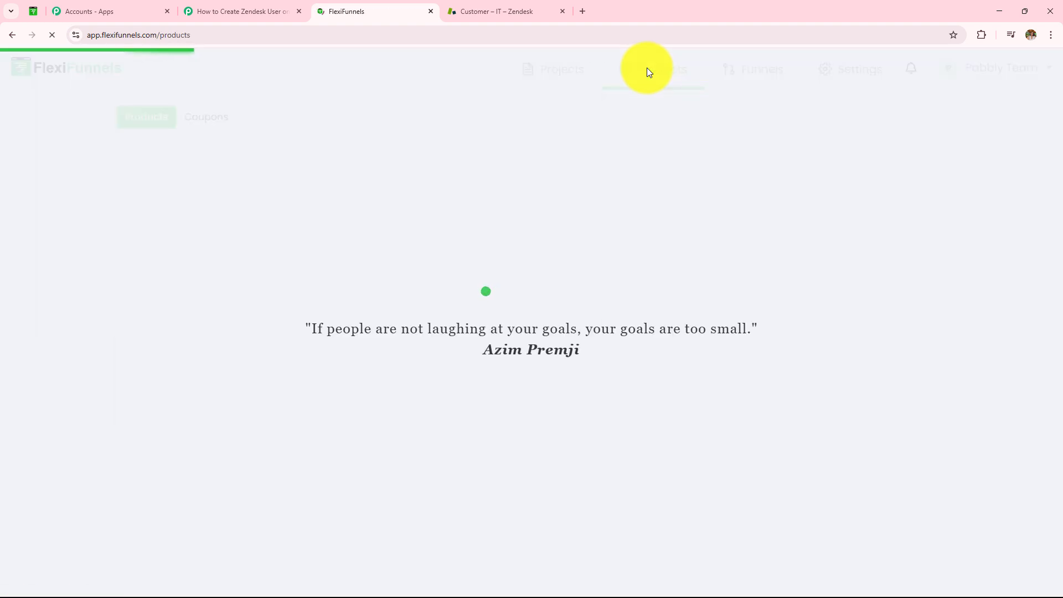
pyautogui.scroll(-5, 522, 296)
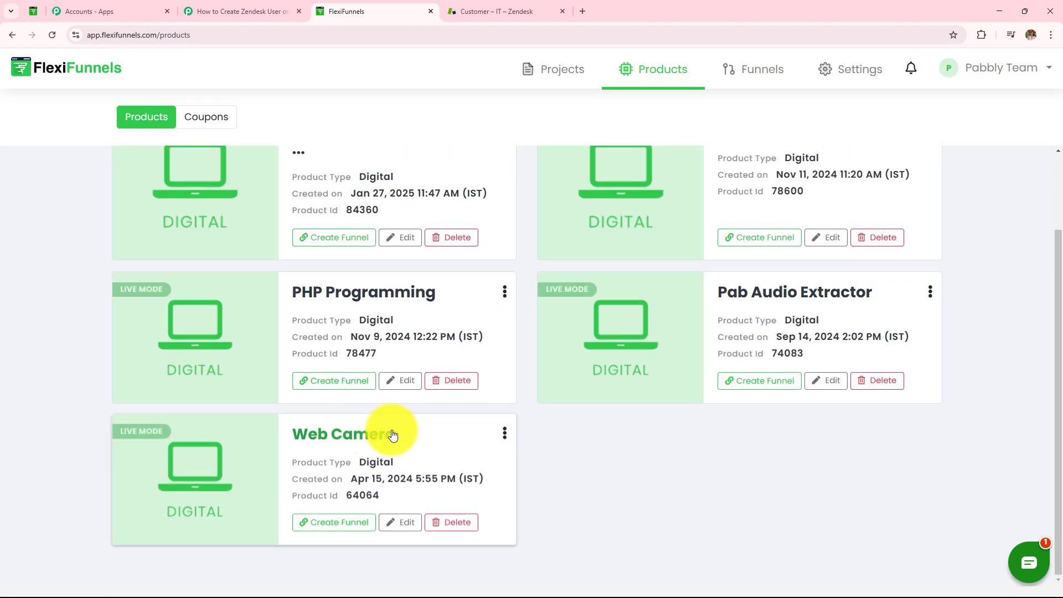
pyautogui.click(360, 437)
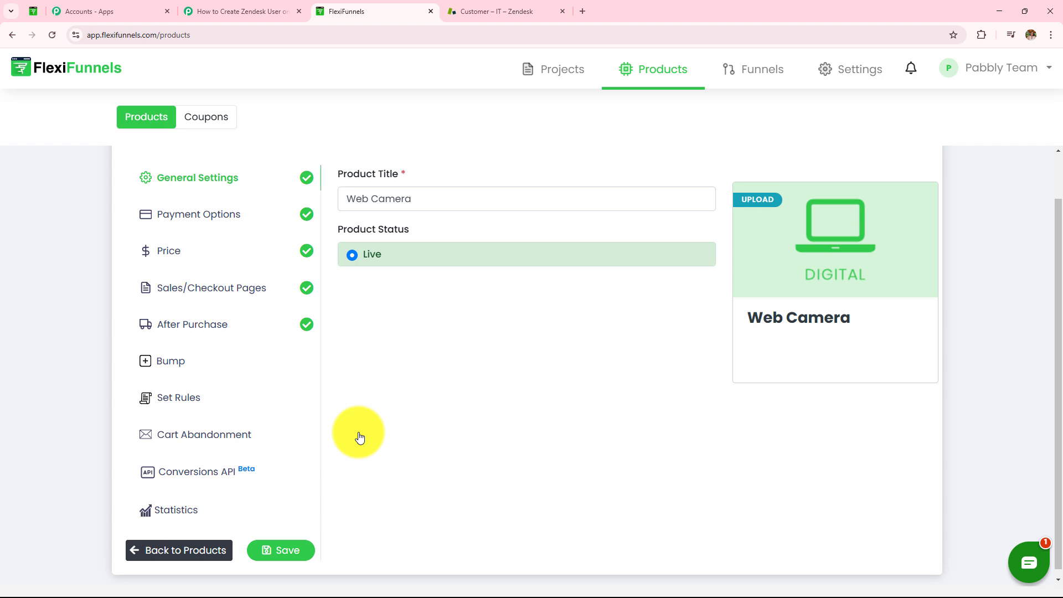
pyautogui.click(184, 406)
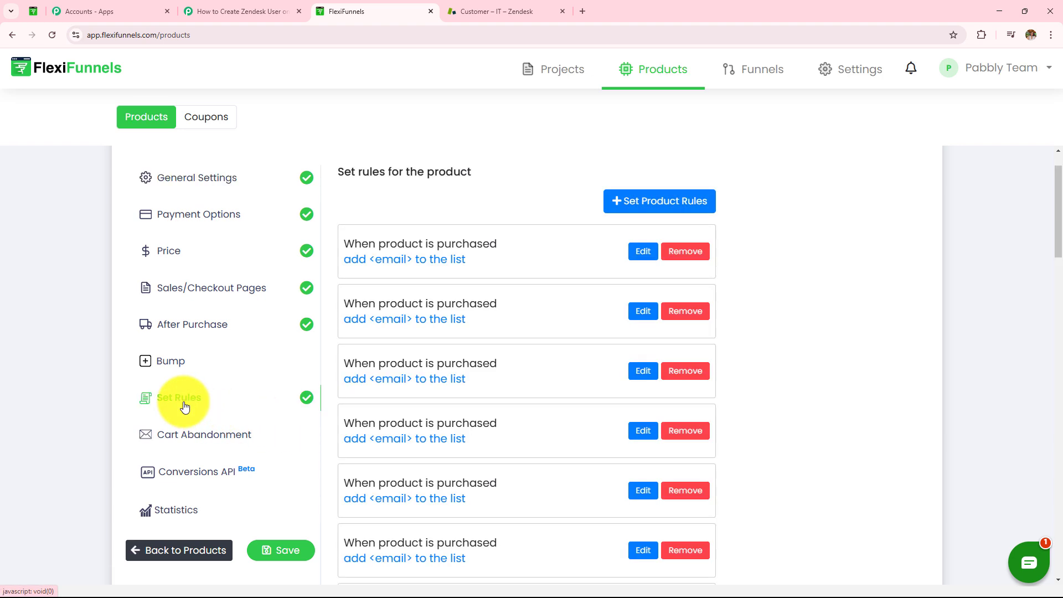
pyautogui.click(641, 215)
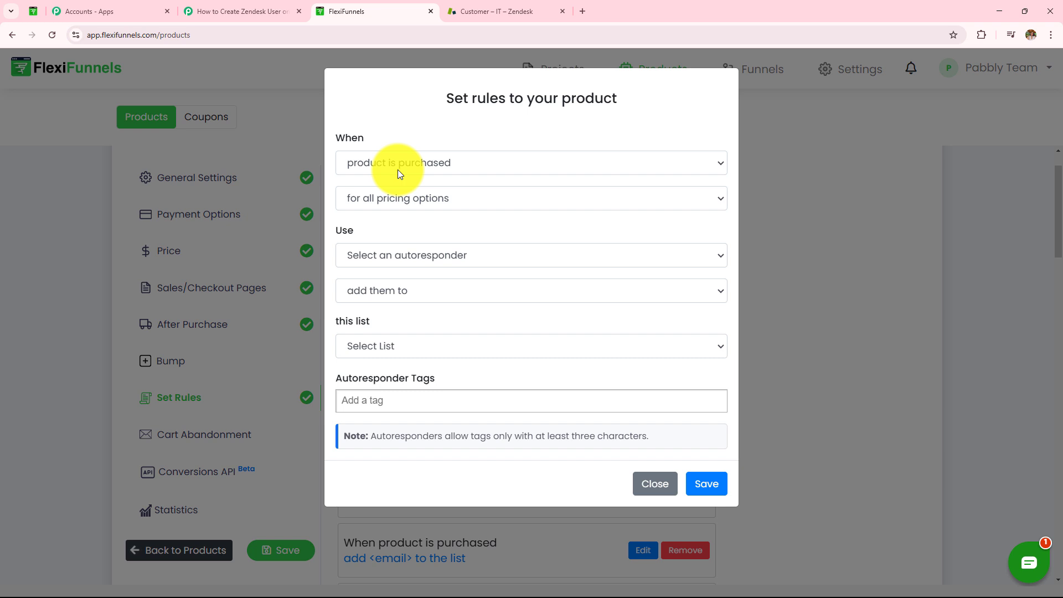
# - Make the rule fire on product purchase for all pricing options, using Webhook 'new123'
pyautogui.click(452, 165)
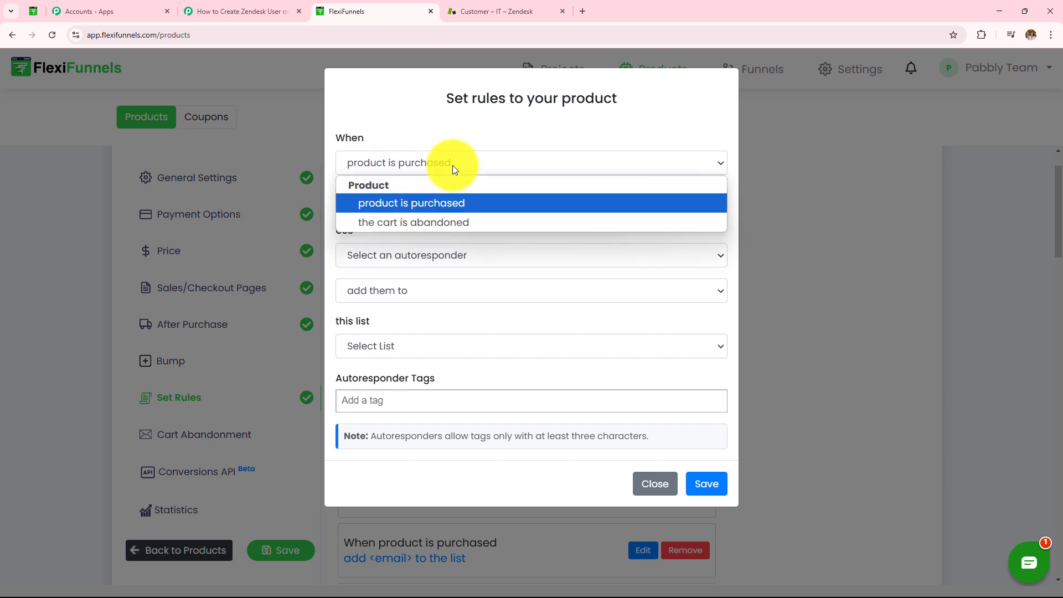
pyautogui.click(444, 205)
pyautogui.click(467, 205)
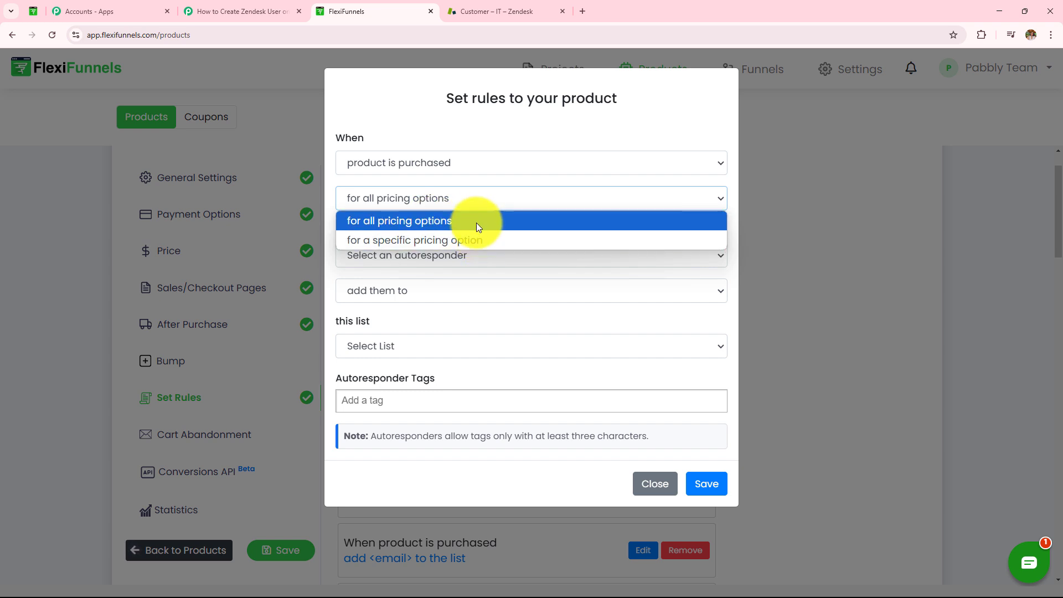
pyautogui.click(476, 218)
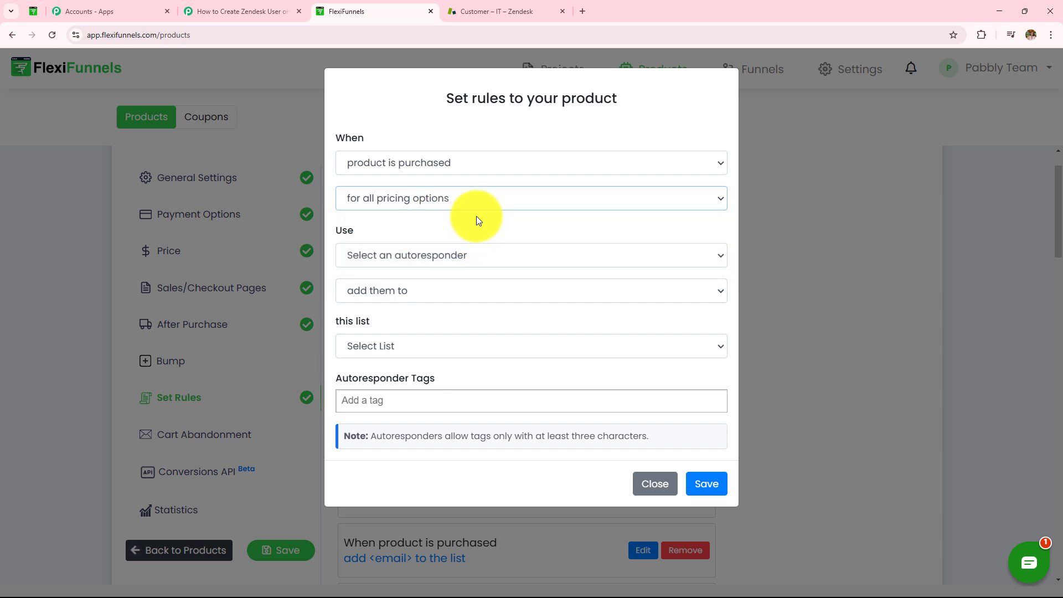
pyautogui.click(441, 255)
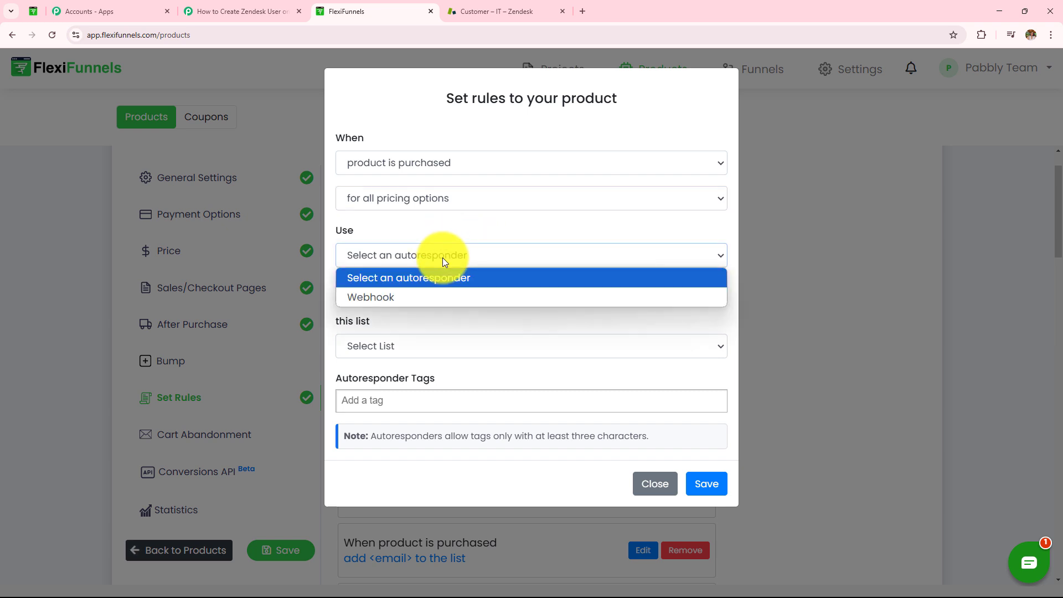
pyautogui.click(391, 299)
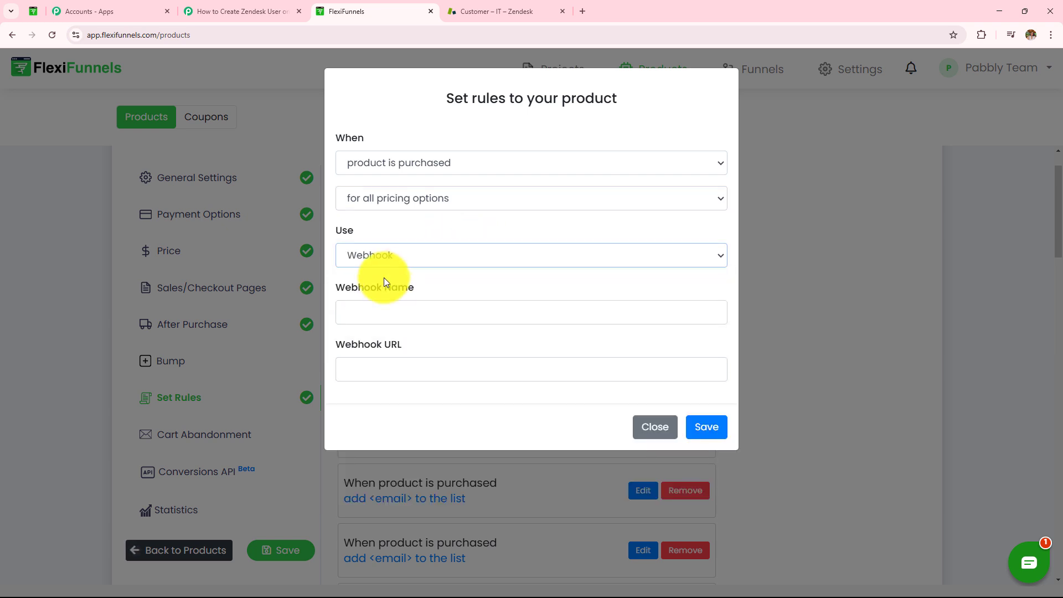
pyautogui.click(392, 294)
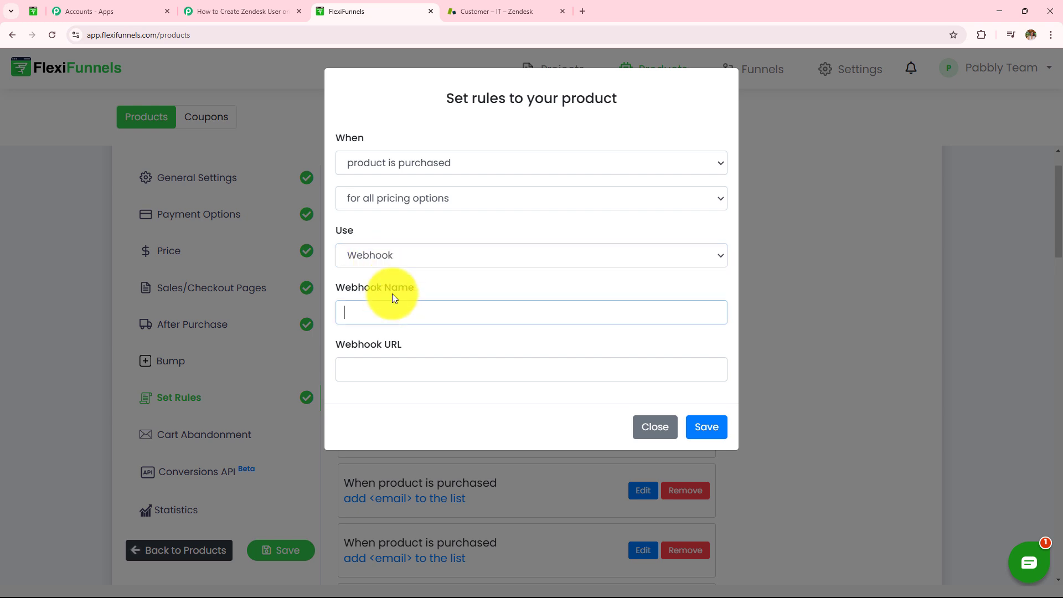
pyautogui.write('ne')
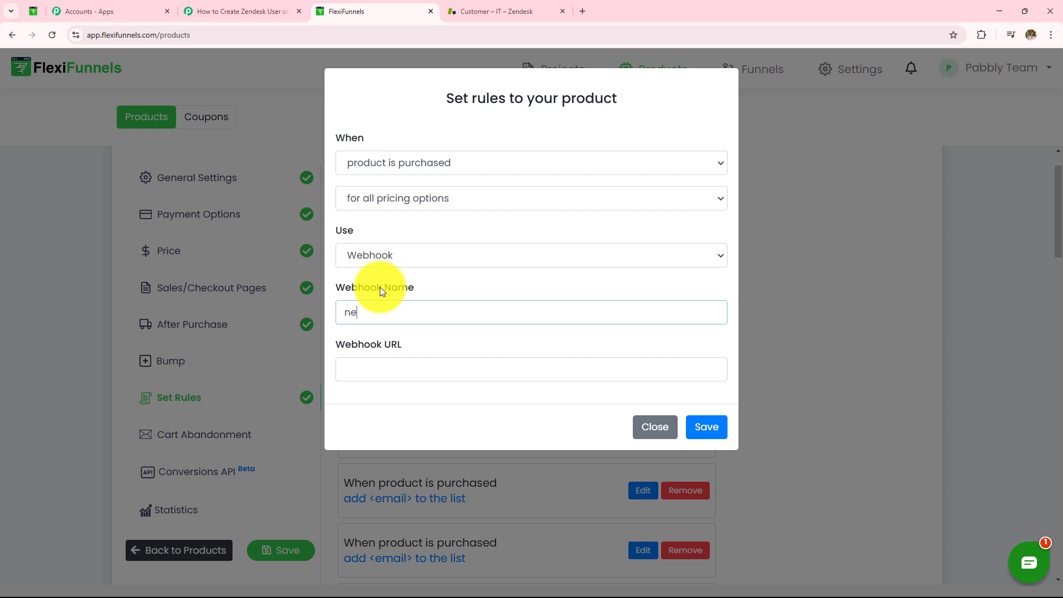
pyautogui.write('w123')
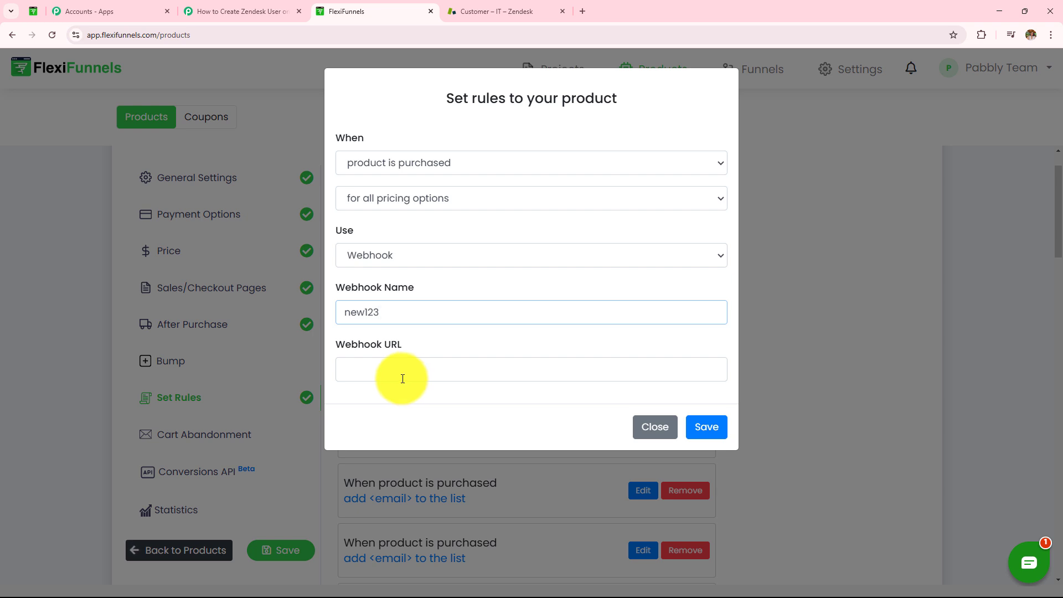
# - Paste the copied Pabbly webhook URL into the rule and save it
pyautogui.click(260, 10)
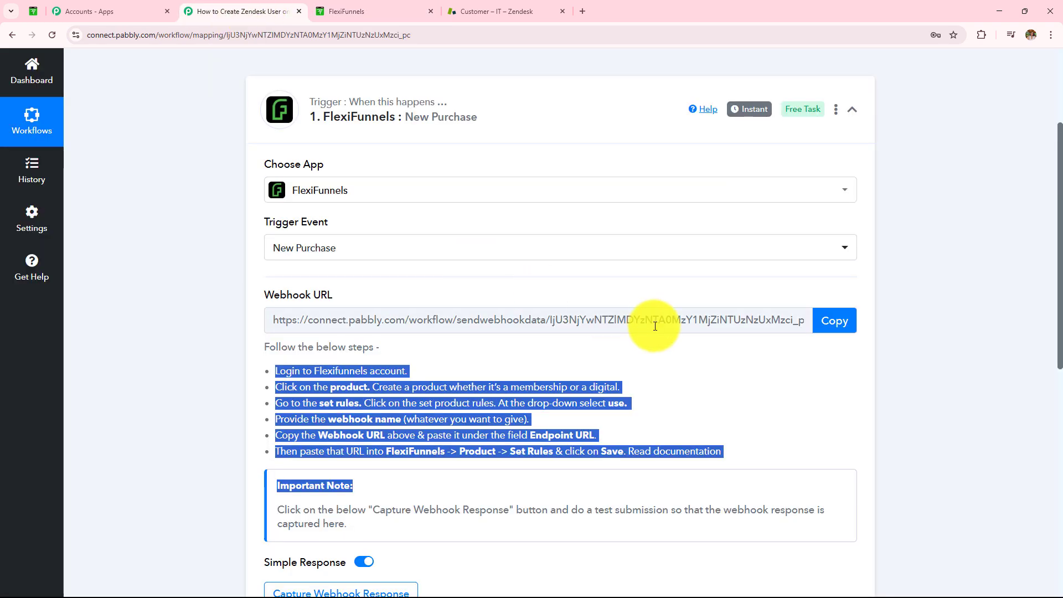
pyautogui.click(833, 320)
pyautogui.click(359, 11)
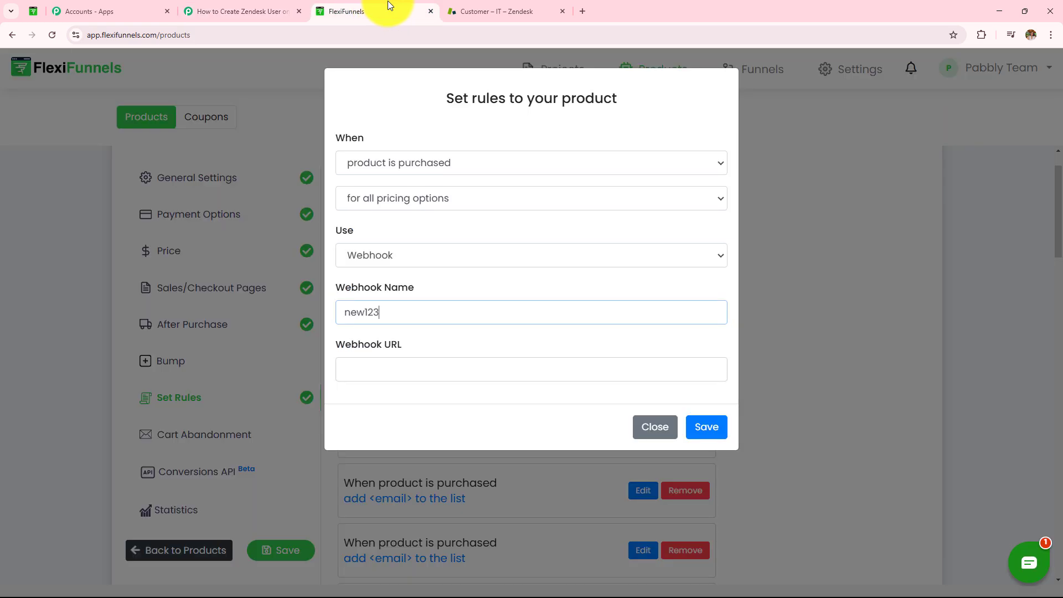
pyautogui.click(453, 370)
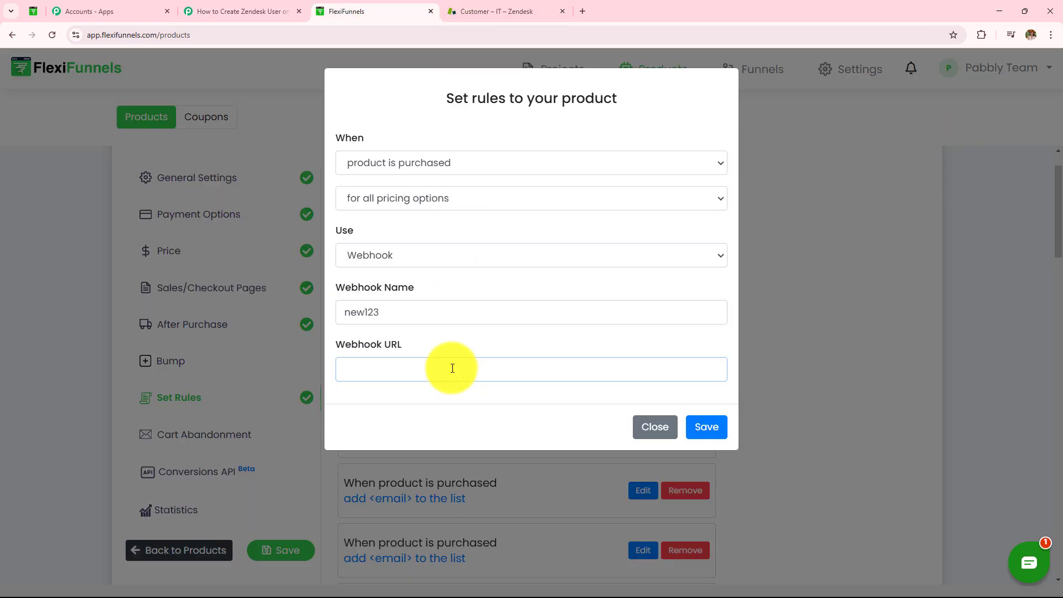
pyautogui.hotkey('ctrl', 'v')
pyautogui.click(696, 435)
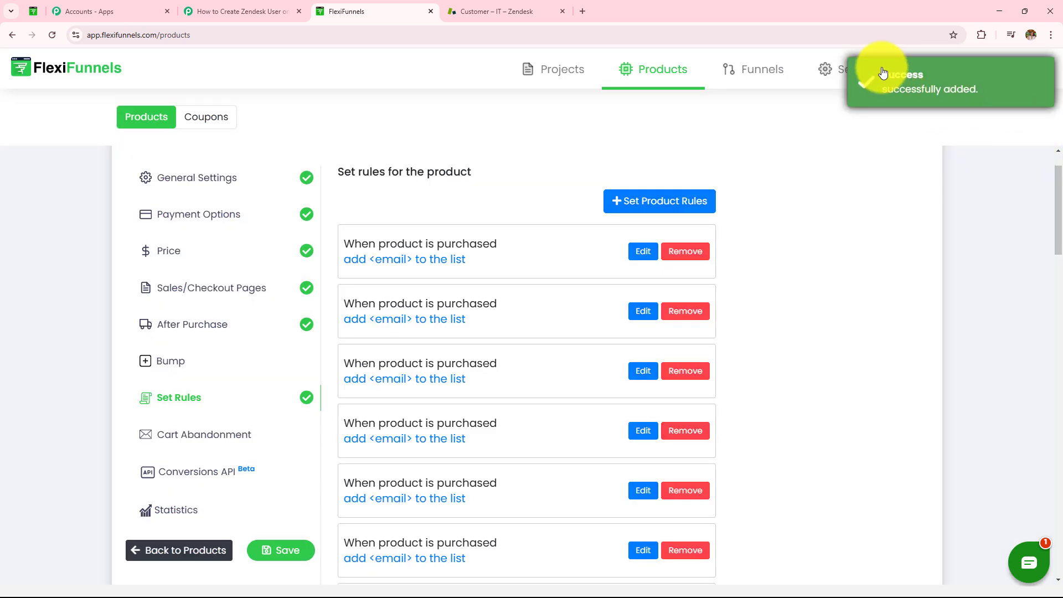
pyautogui.moveTo(880, 72); pyautogui.dragTo(1004, 106)
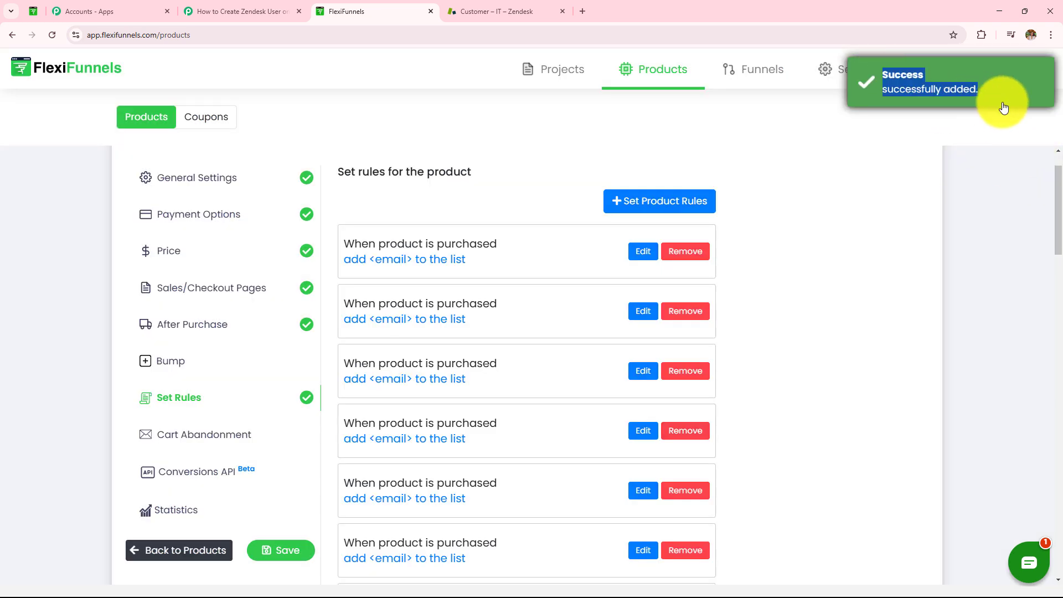
pyautogui.click(269, 10)
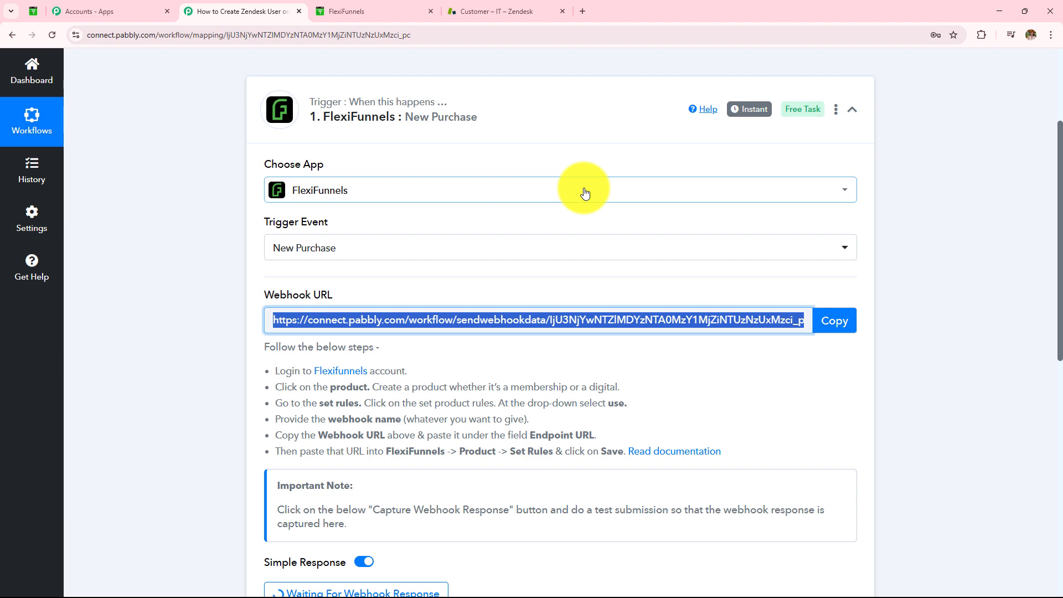
# - Confirm Pabbly is waiting for a webhook response, then open the 500/- Web Camera sales page
pyautogui.click(365, 11)
pyautogui.click(229, 20)
pyautogui.scroll(-5, 374, 172)
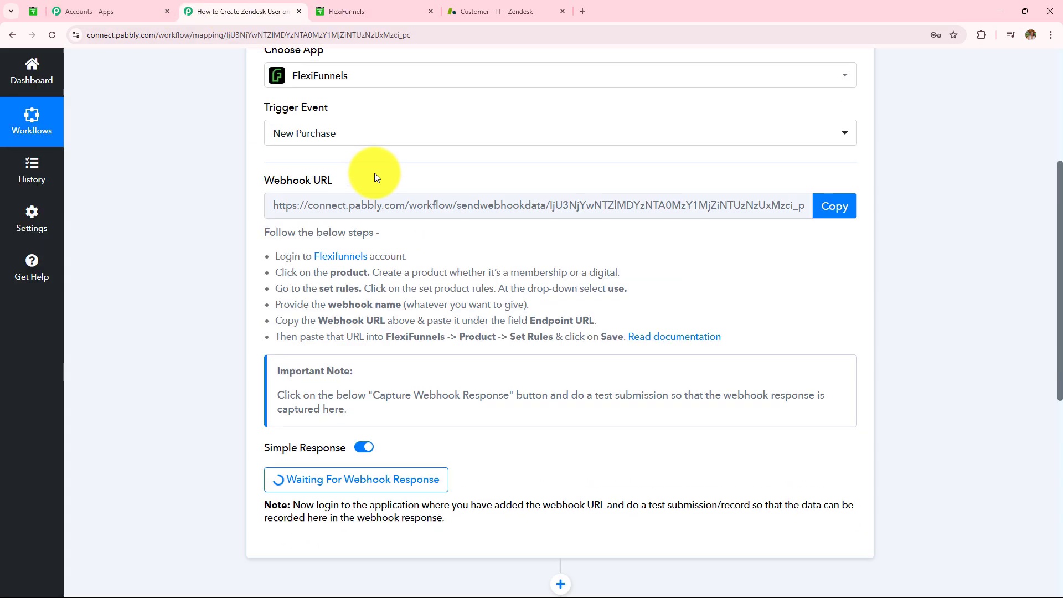
pyautogui.scroll(-2, 374, 173)
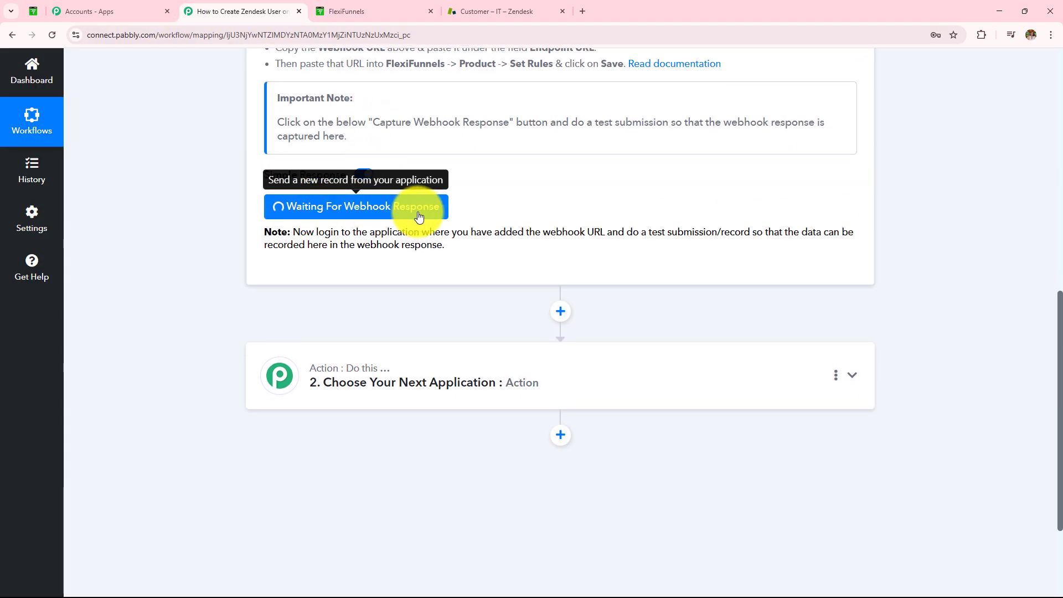
pyautogui.moveTo(292, 232); pyautogui.dragTo(489, 265)
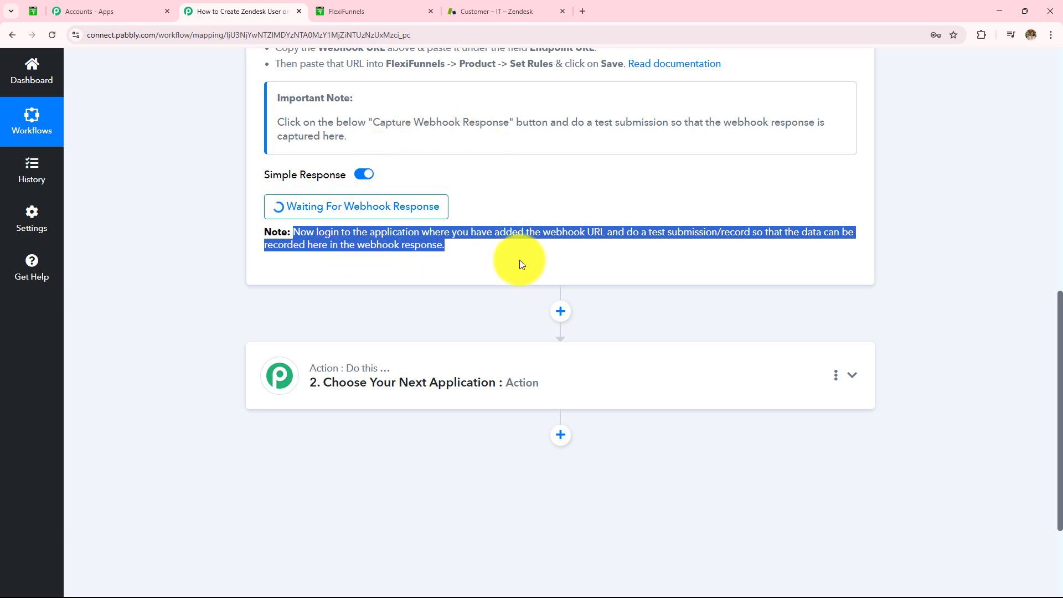
pyautogui.scroll(1, 515, 260)
pyautogui.scroll(7, 514, 261)
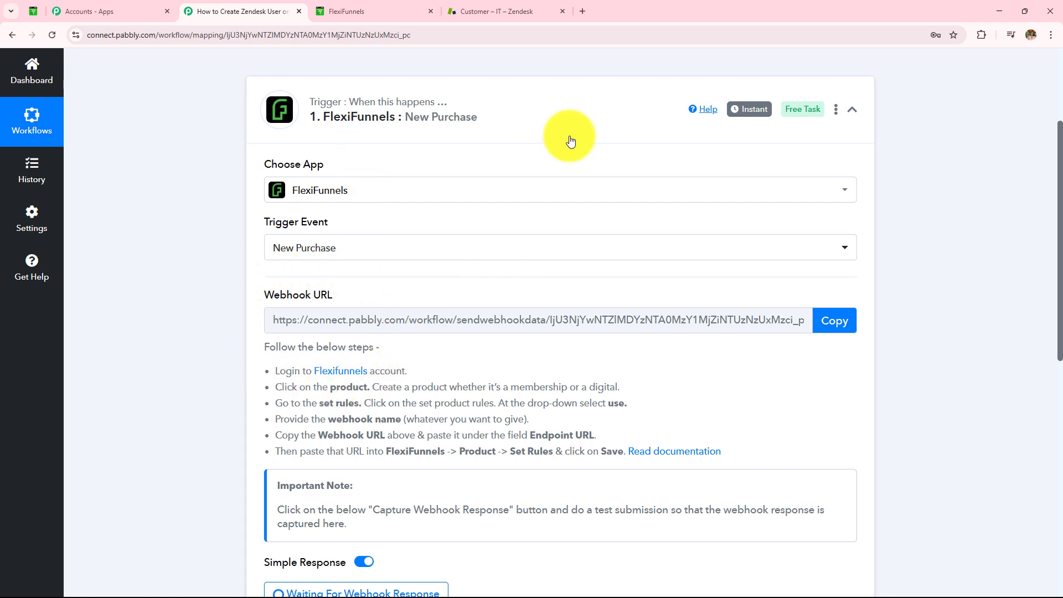
pyautogui.scroll(-5, 562, 166)
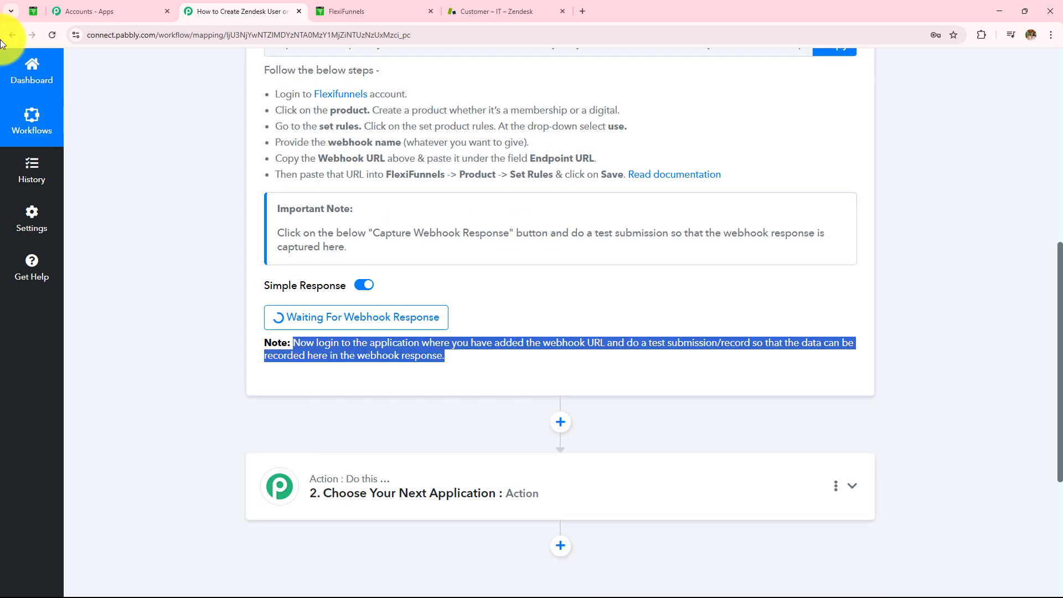
pyautogui.click(28, 10)
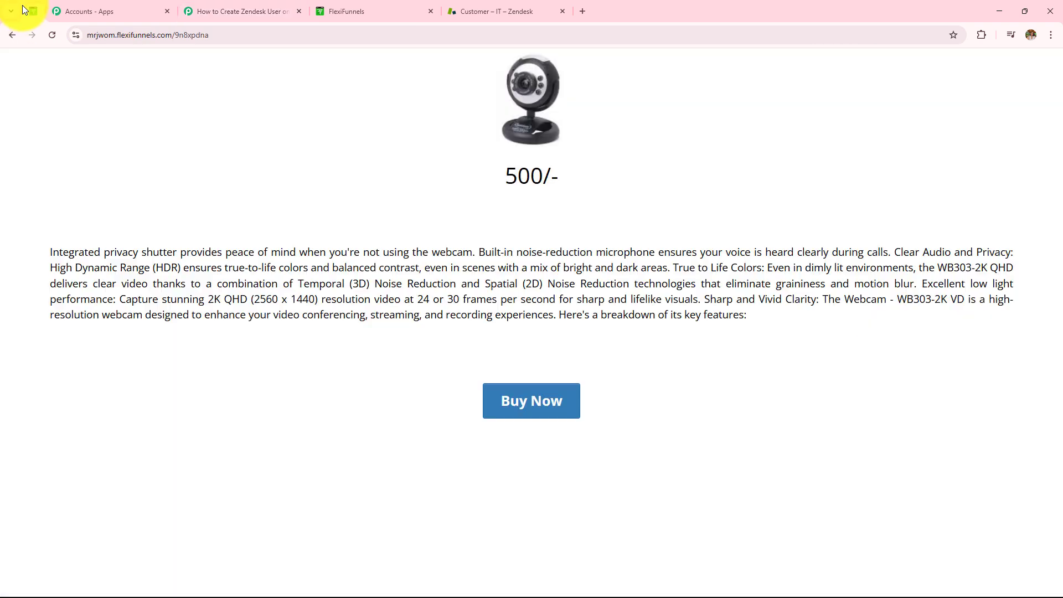
# - Start a Web Camera test purchase and check the autofilled buyer name, e-mail, phone and address
pyautogui.click(545, 400)
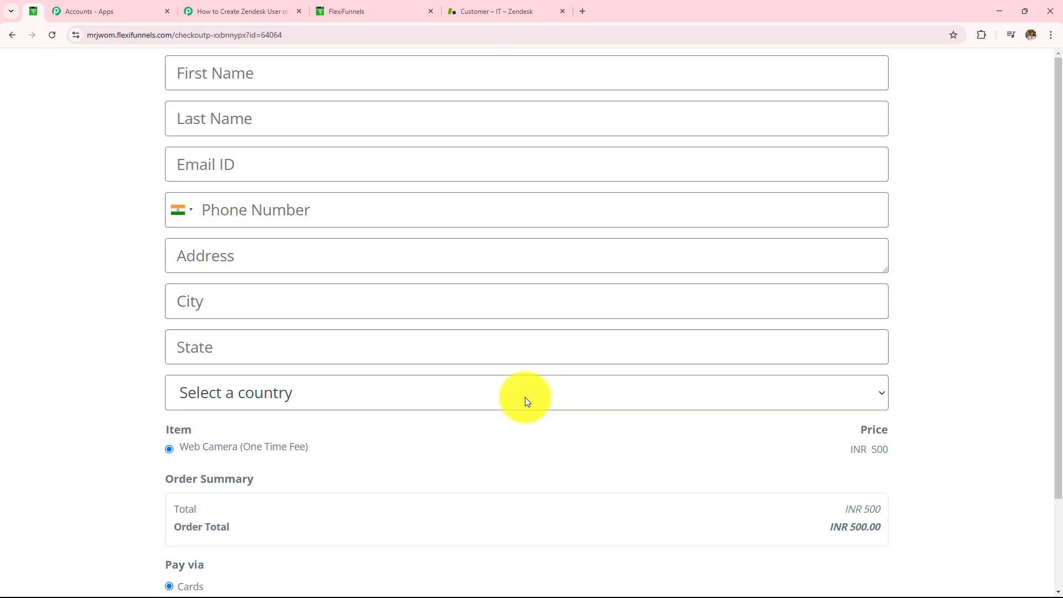
pyautogui.scroll(-2, 523, 396)
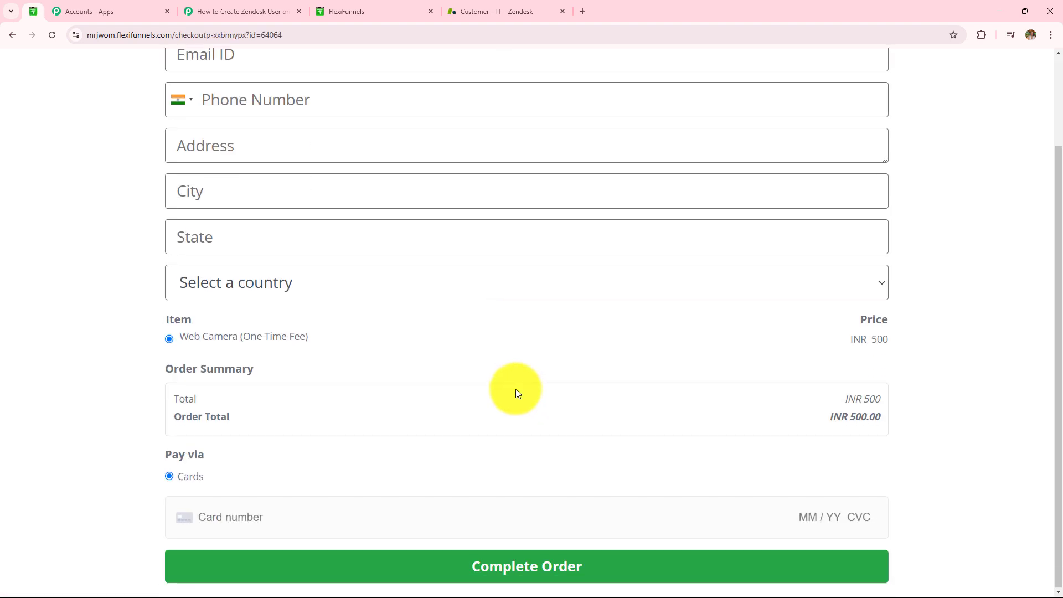
pyautogui.scroll(2, 516, 388)
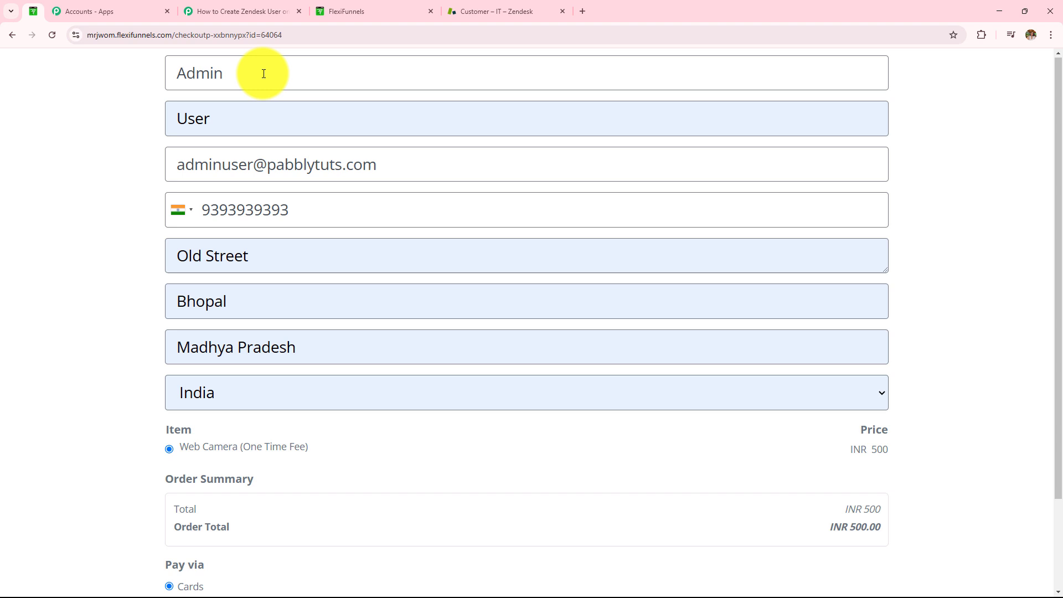
pyautogui.moveTo(259, 73); pyautogui.dragTo(128, 76)
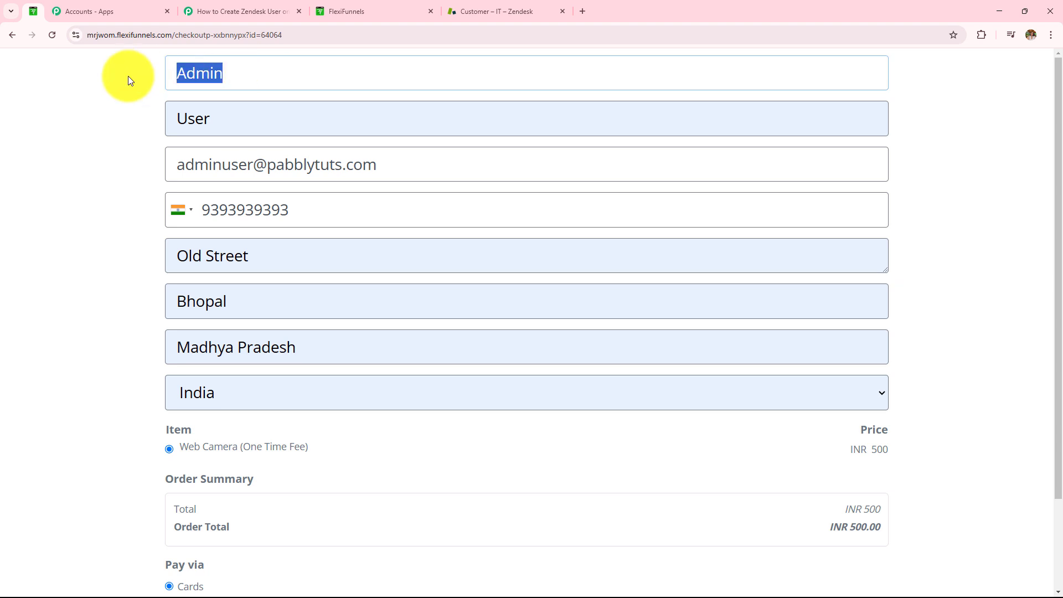
pyautogui.click(220, 118)
pyautogui.moveTo(221, 119); pyautogui.dragTo(188, 123)
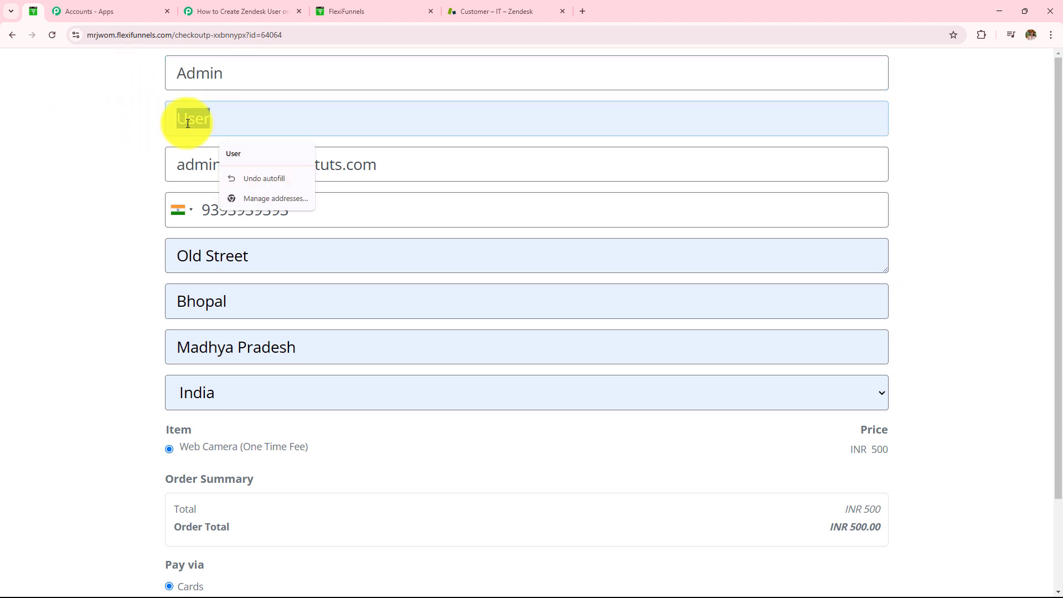
pyautogui.moveTo(384, 166); pyautogui.dragTo(159, 175)
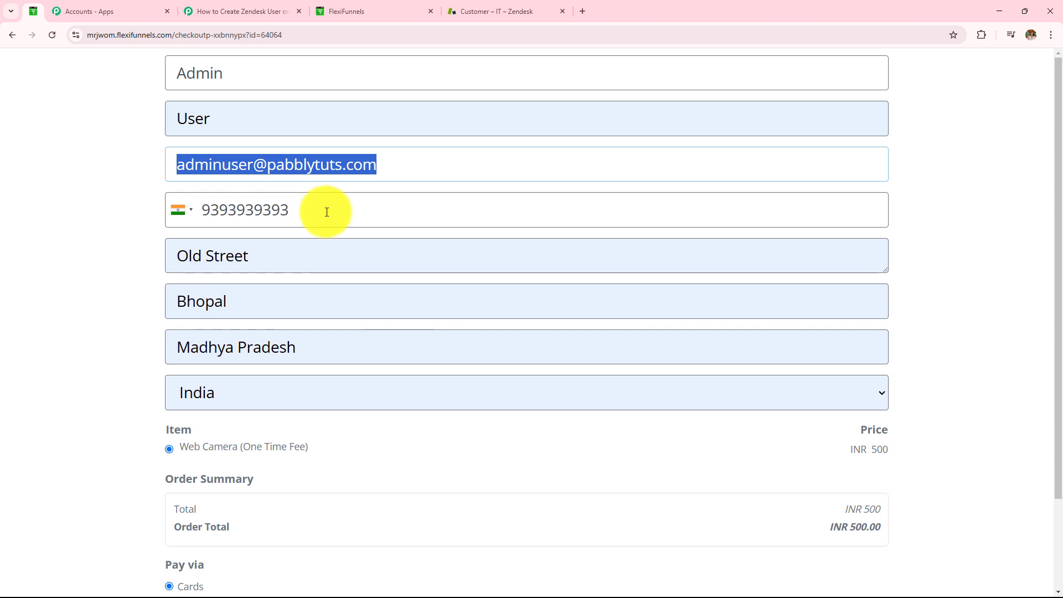
pyautogui.moveTo(325, 208); pyautogui.dragTo(185, 210)
pyautogui.moveTo(282, 258); pyautogui.dragTo(171, 256)
pyautogui.moveTo(351, 309); pyautogui.dragTo(158, 304)
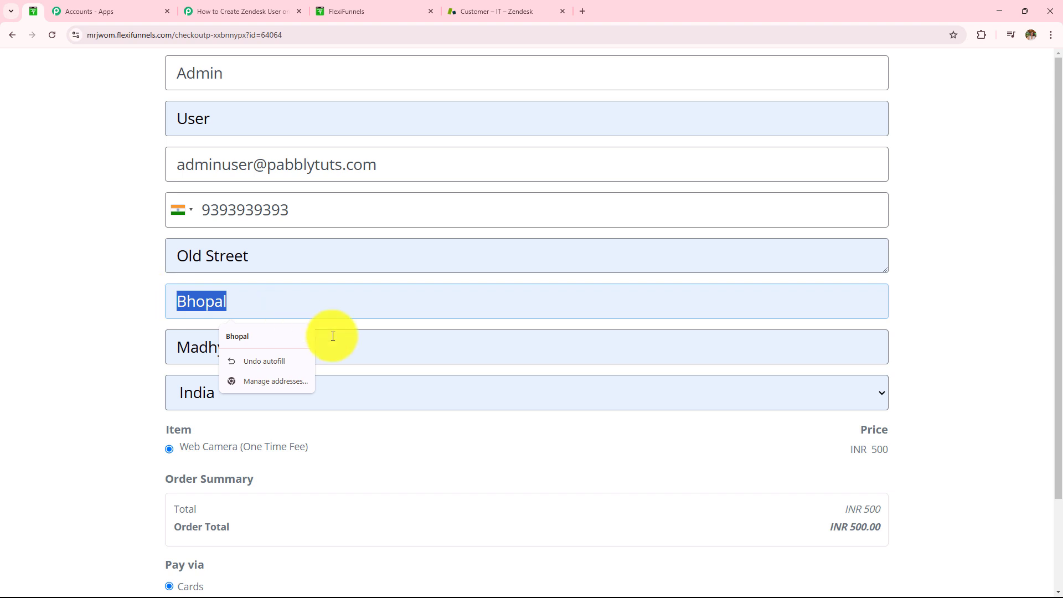
pyautogui.moveTo(332, 345); pyautogui.dragTo(158, 346)
# - Complete the Web Camera order, decline saving the address, and go back to the Pabbly workflow
pyautogui.scroll(-1, 118, 302)
pyautogui.scroll(-2, 118, 302)
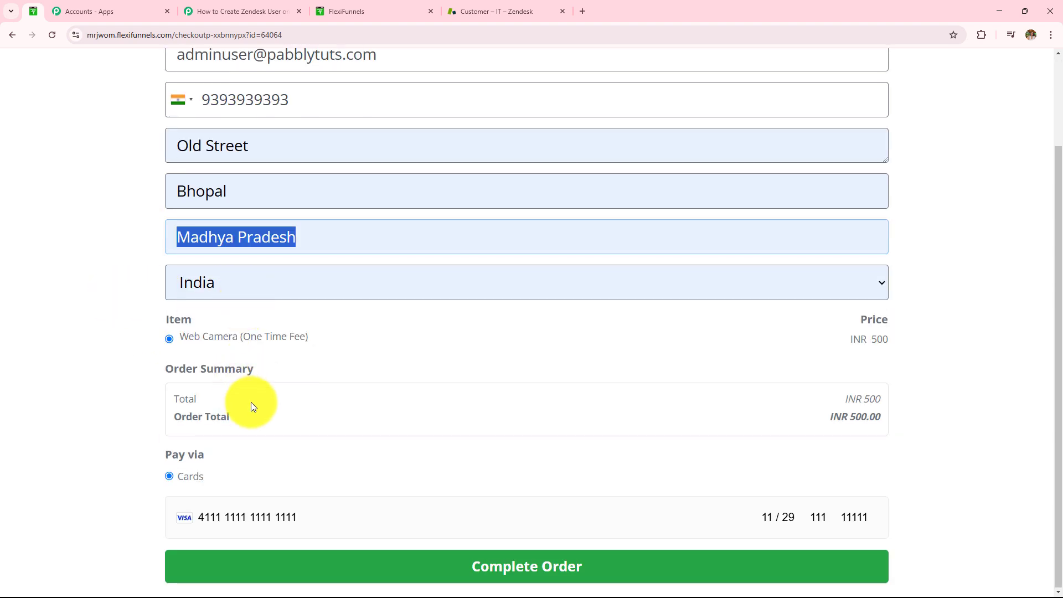
pyautogui.click(485, 566)
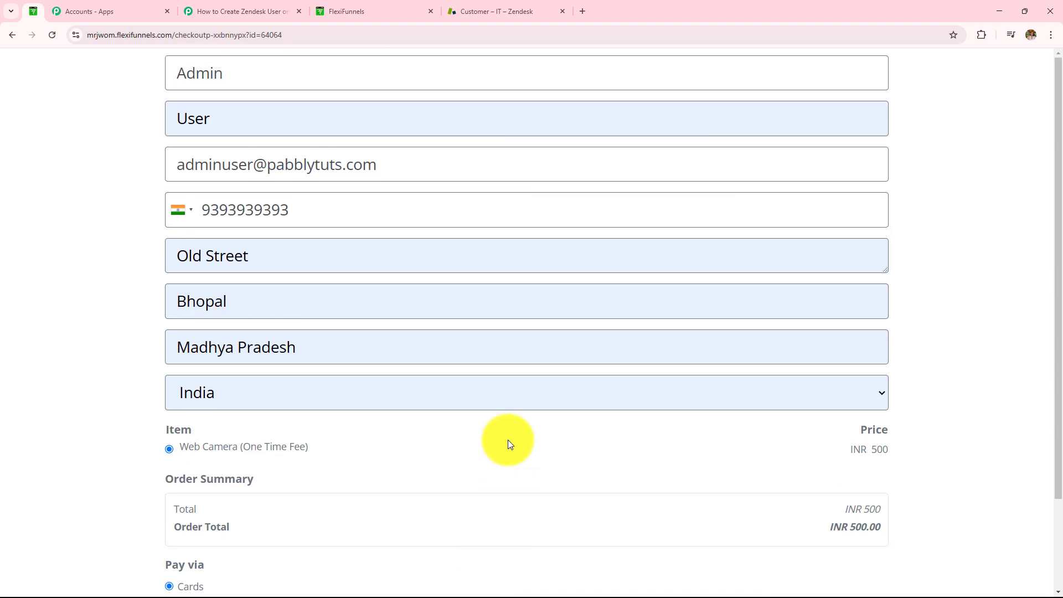
pyautogui.scroll(-2, 509, 428)
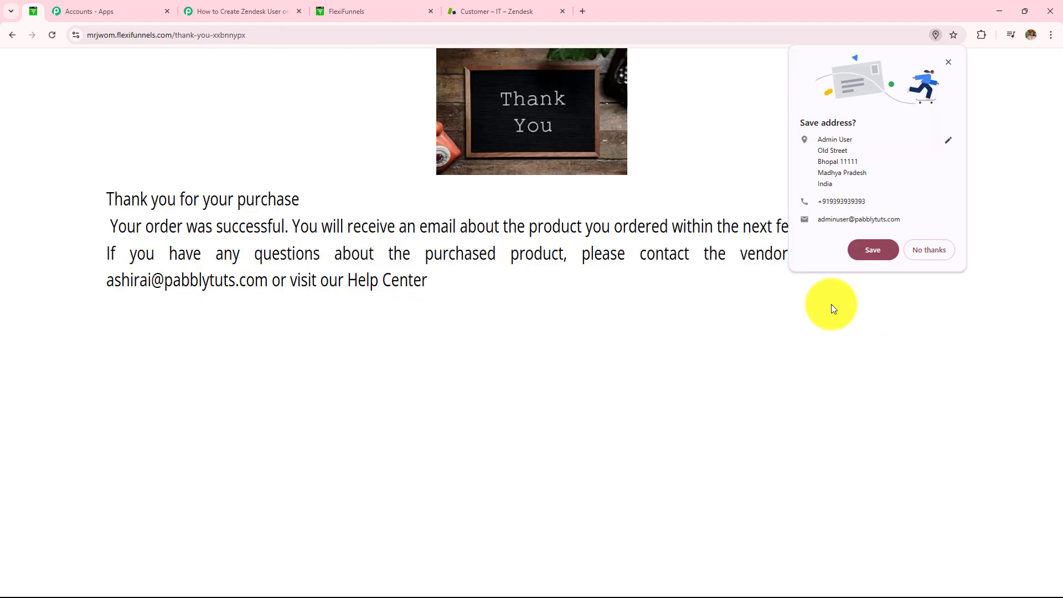
pyautogui.click(933, 259)
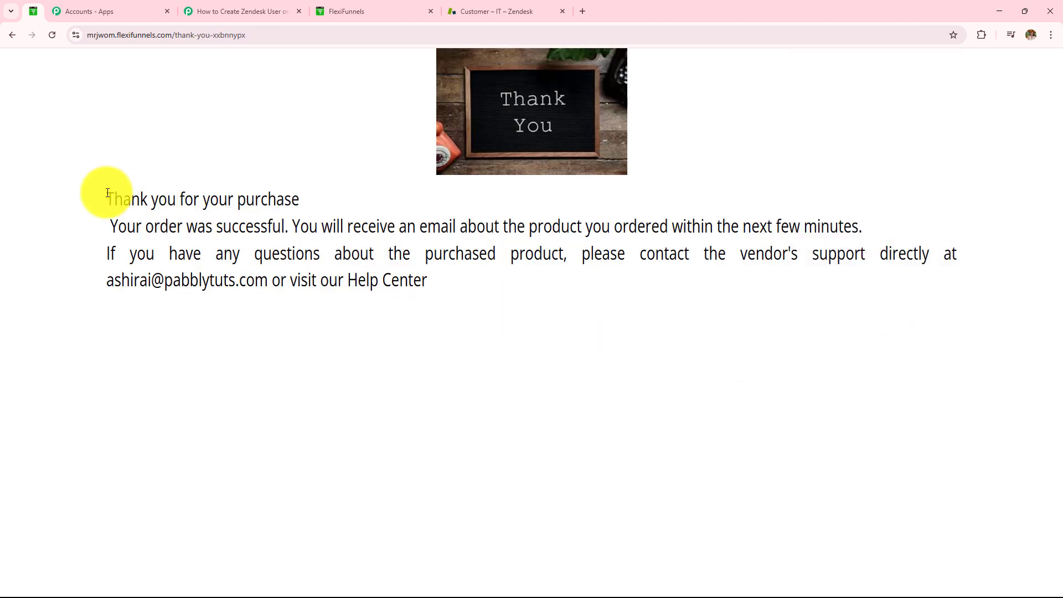
pyautogui.moveTo(106, 193); pyautogui.dragTo(455, 281)
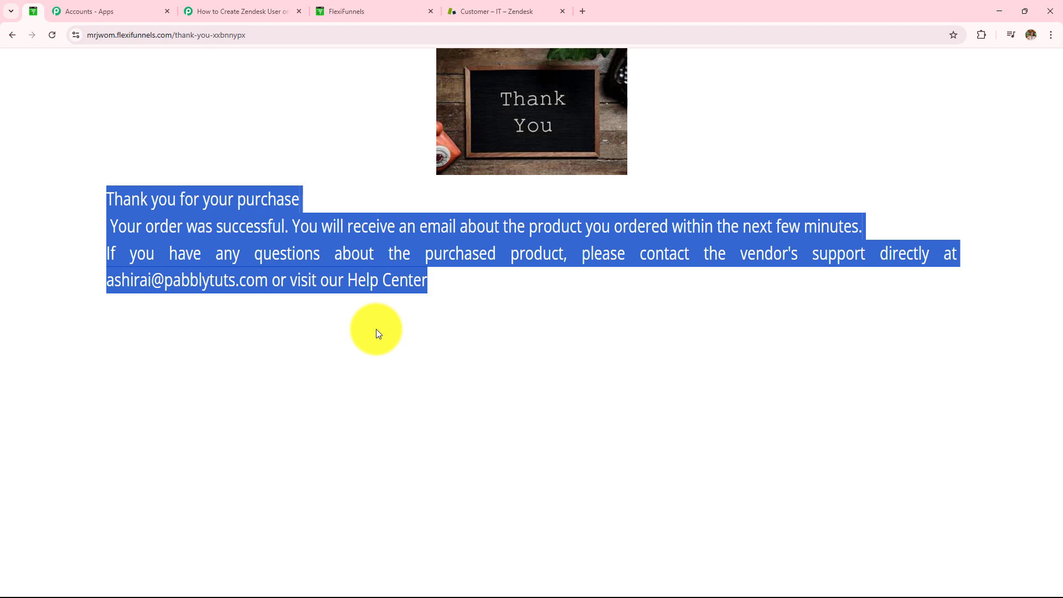
pyautogui.click(221, 11)
pyautogui.scroll(-4, 427, 254)
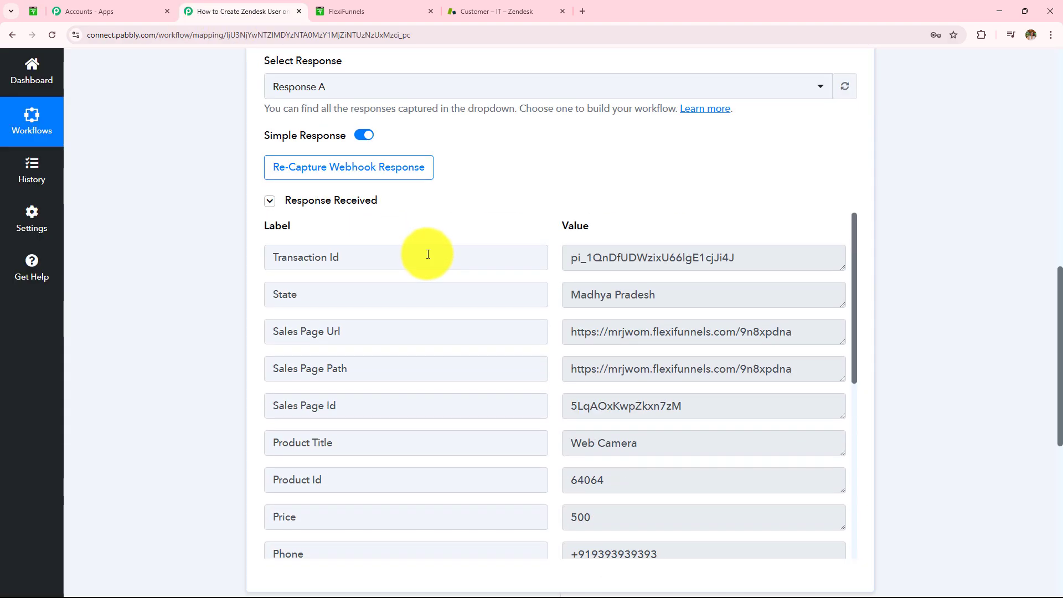
pyautogui.scroll(-2, 428, 254)
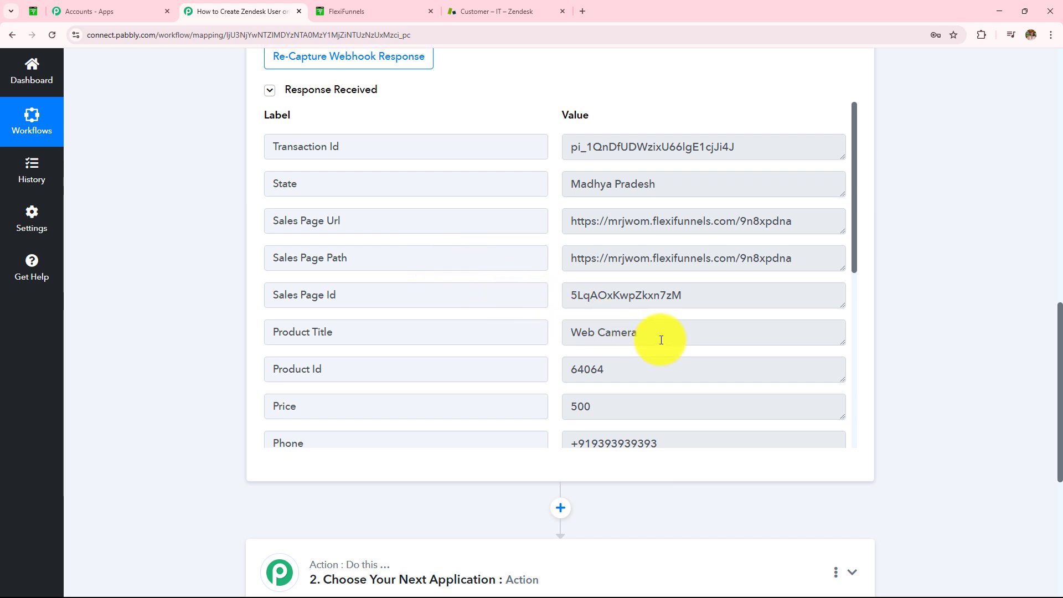
pyautogui.moveTo(660, 335); pyautogui.dragTo(541, 335)
pyautogui.scroll(-3, 688, 277)
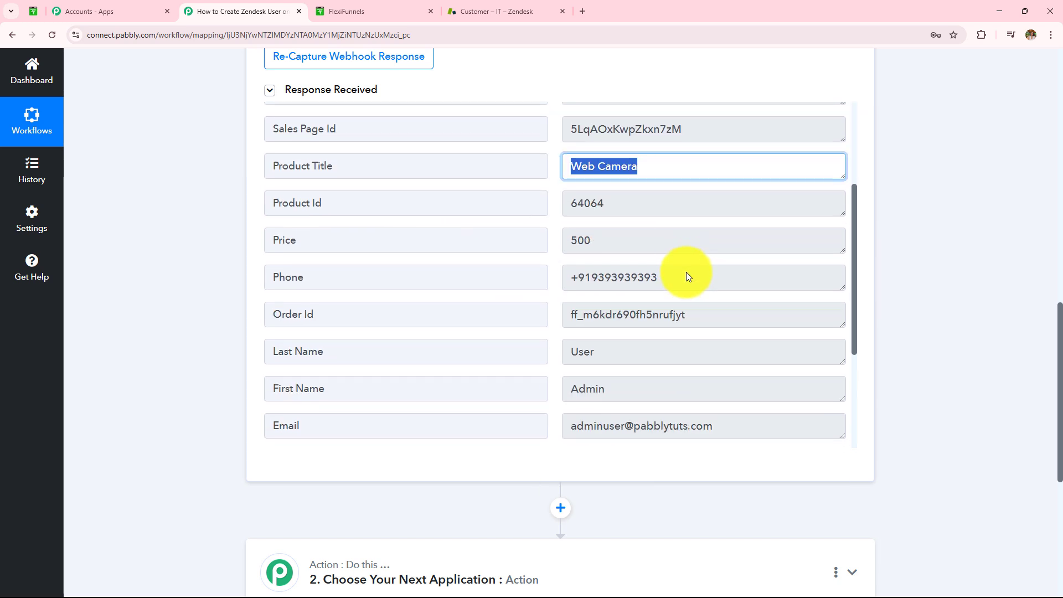
pyautogui.moveTo(683, 277); pyautogui.dragTo(533, 281)
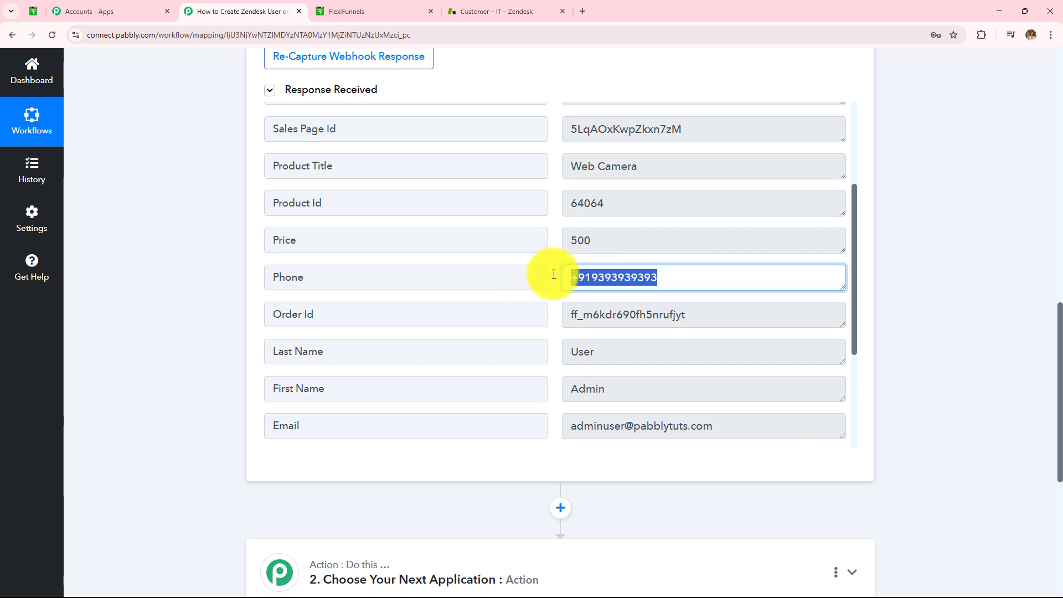
pyautogui.click(579, 234)
pyautogui.moveTo(580, 234); pyautogui.dragTo(534, 273)
pyautogui.scroll(-3, 543, 309)
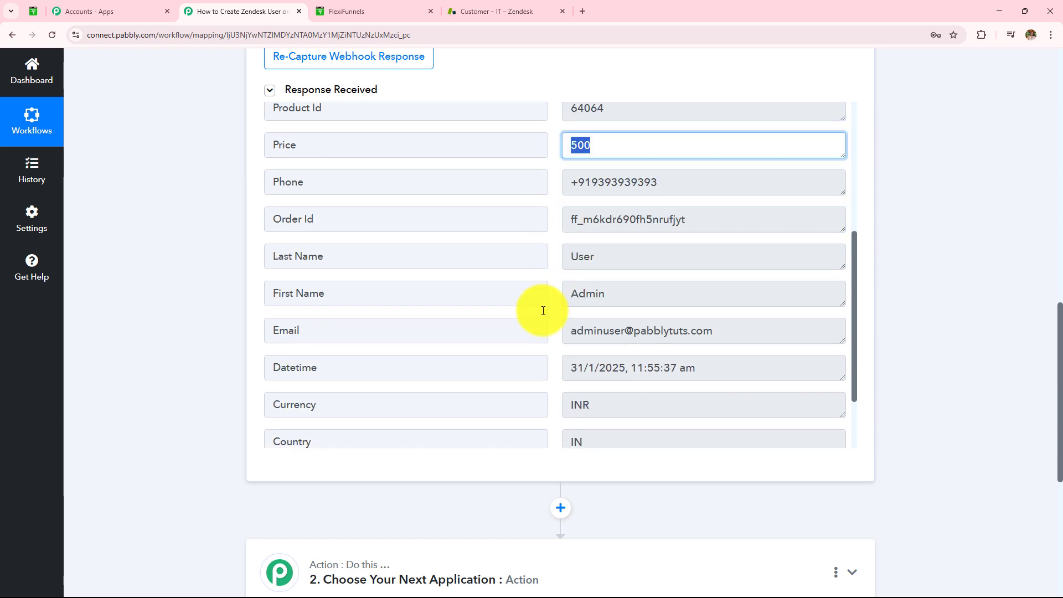
pyautogui.click(633, 228)
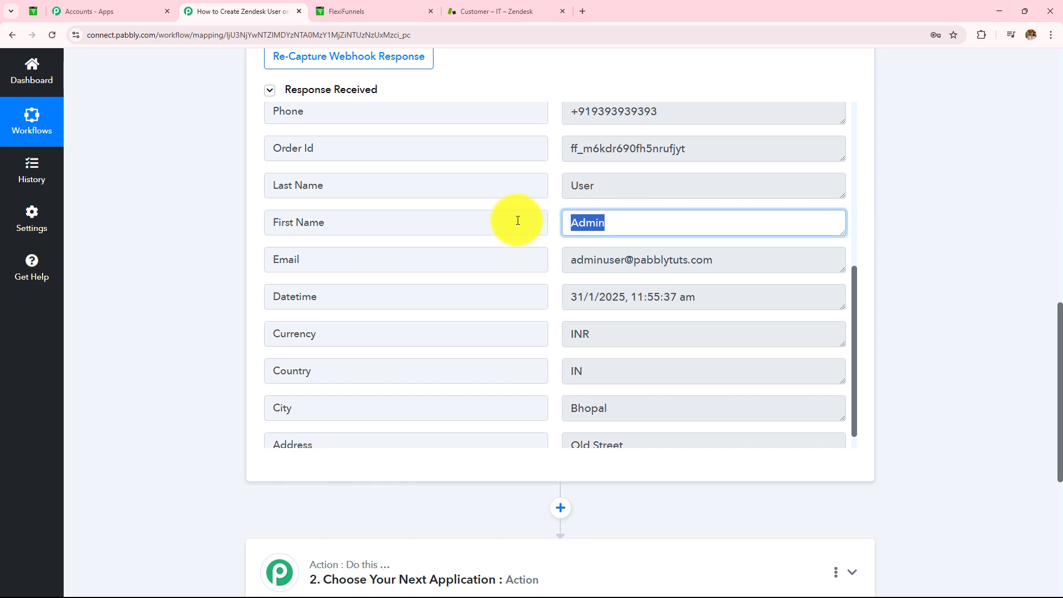
pyautogui.click(612, 188)
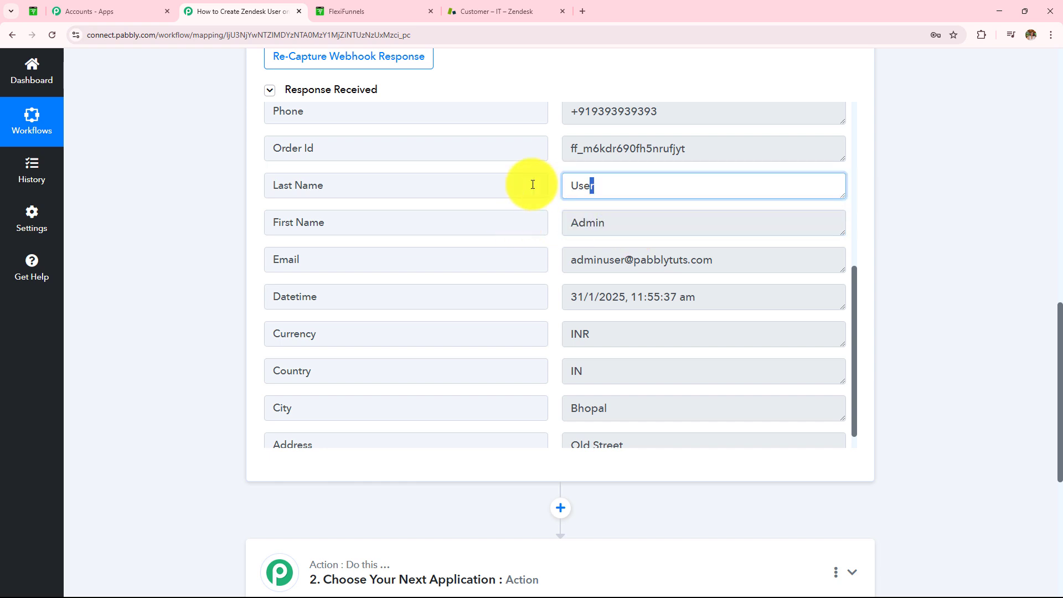
pyautogui.click(719, 260)
pyautogui.scroll(-1, 501, 267)
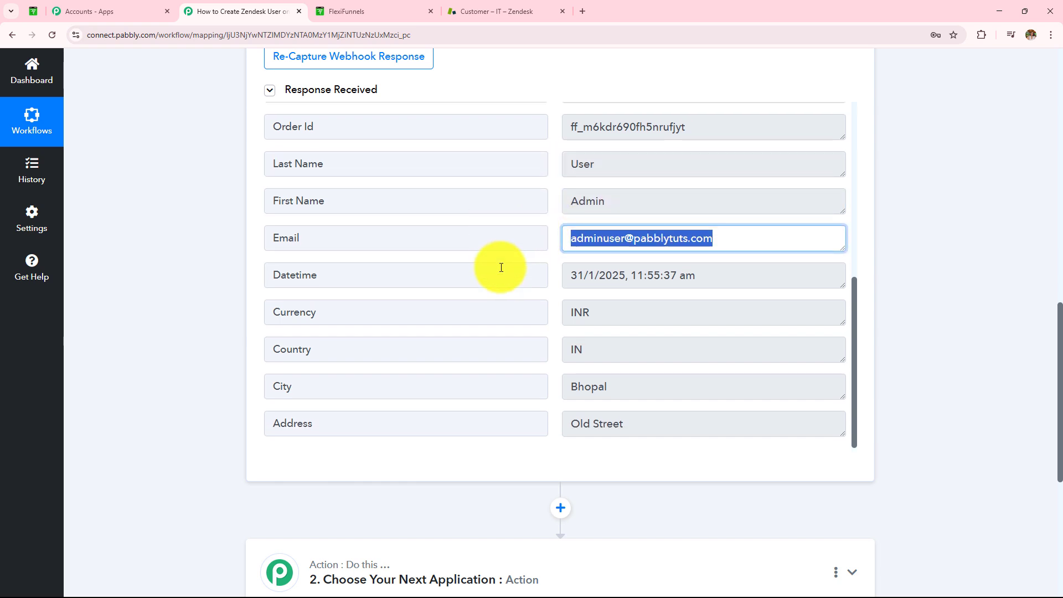
pyautogui.click(646, 386)
pyautogui.click(655, 423)
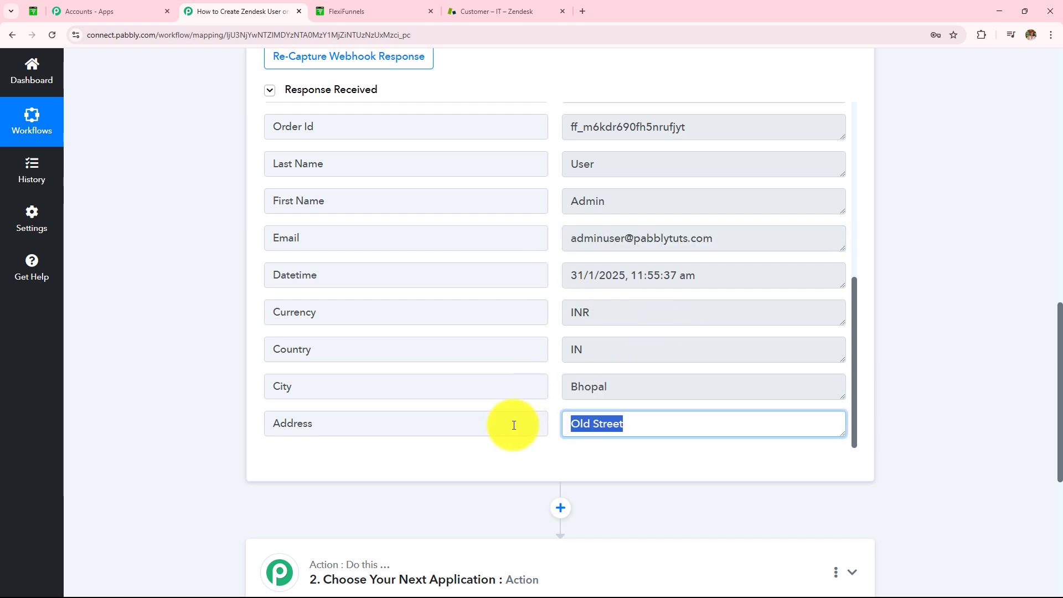
pyautogui.click(958, 420)
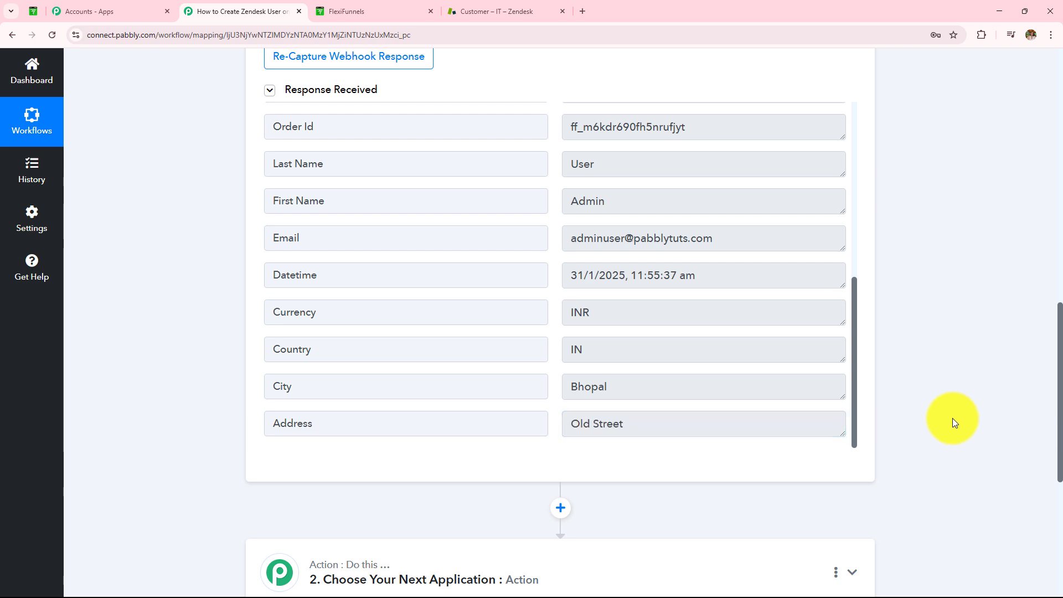
pyautogui.scroll(6, 902, 411)
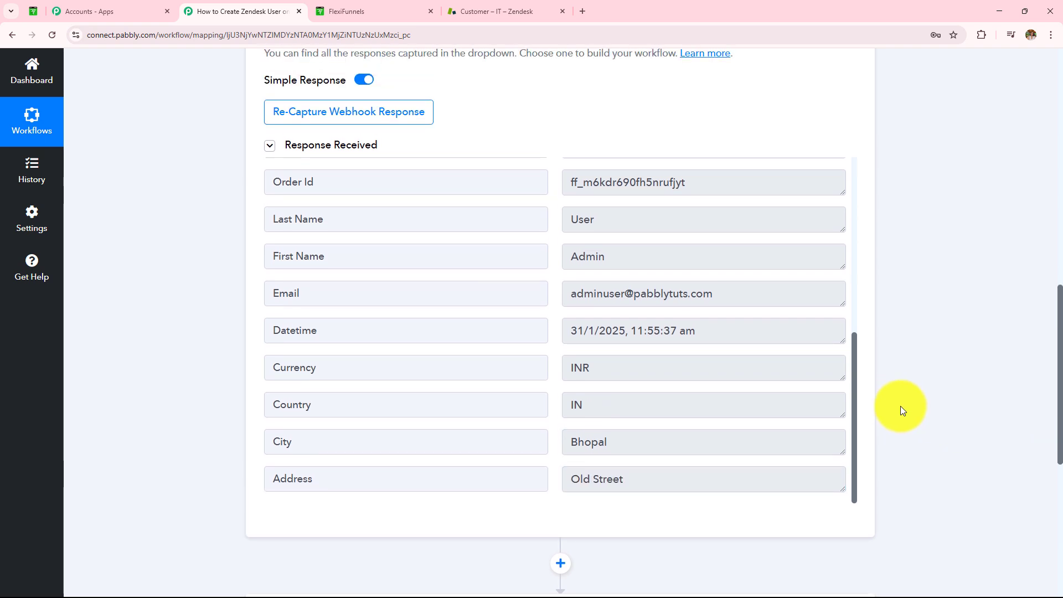
pyautogui.scroll(4, 899, 406)
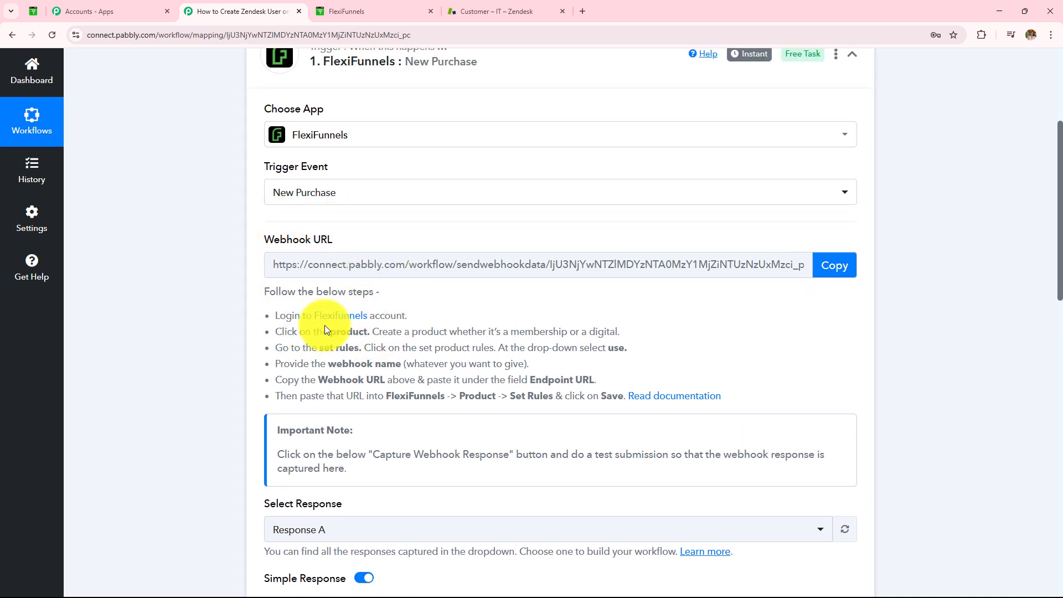
pyautogui.scroll(3, 325, 327)
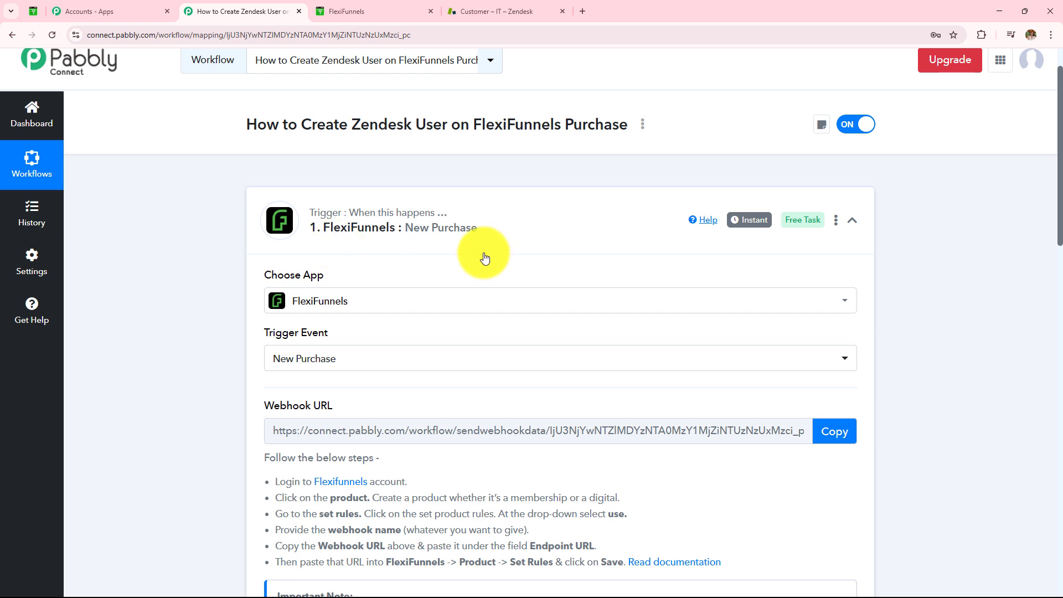
pyautogui.scroll(-4, 197, 295)
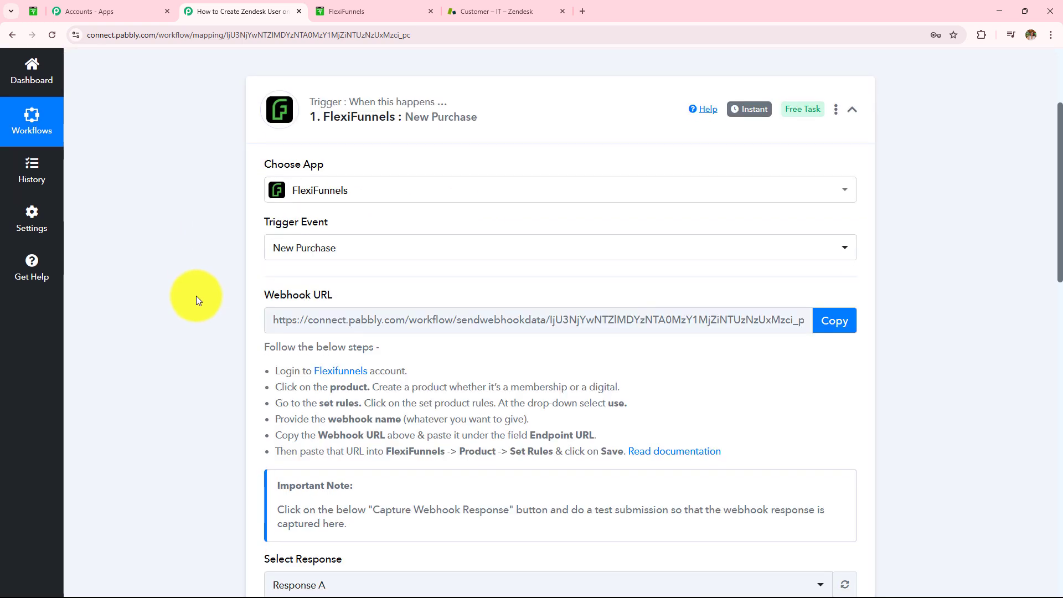
pyautogui.scroll(-4, 197, 298)
pyautogui.scroll(7, 195, 296)
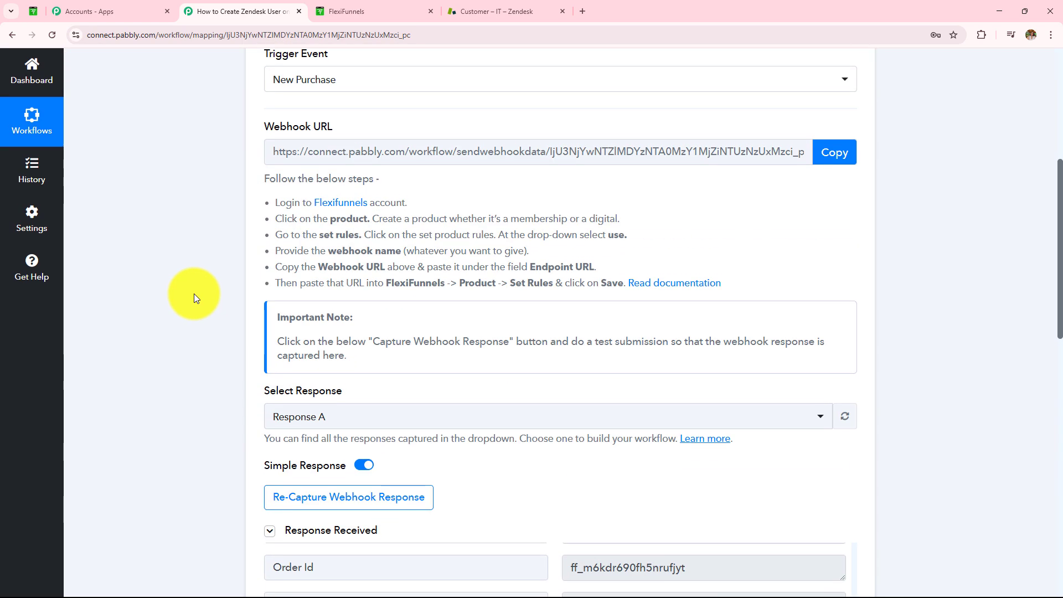
pyautogui.scroll(3, 193, 297)
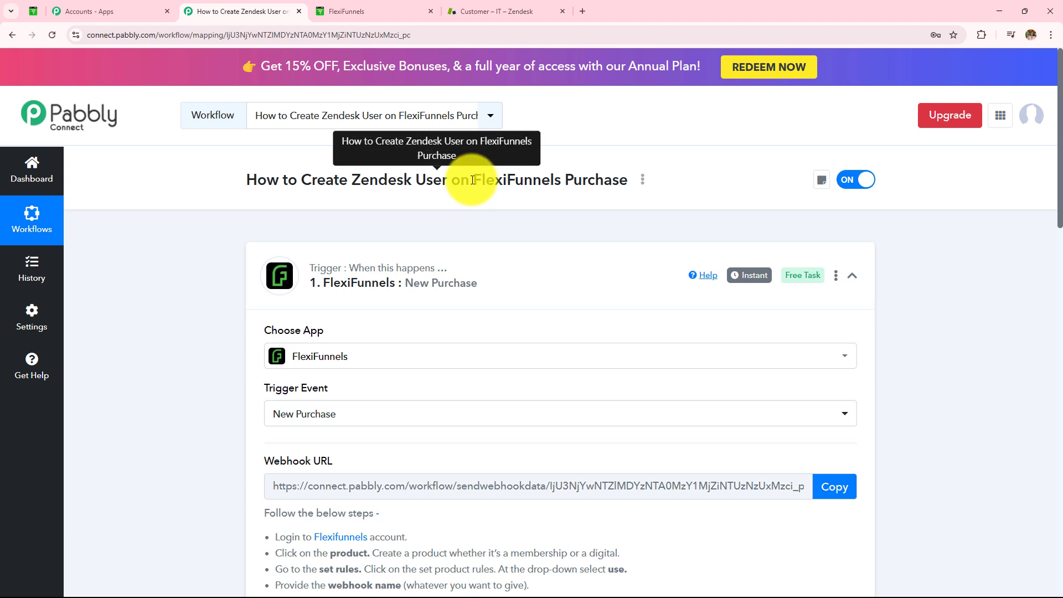
pyautogui.moveTo(472, 182); pyautogui.dragTo(624, 182)
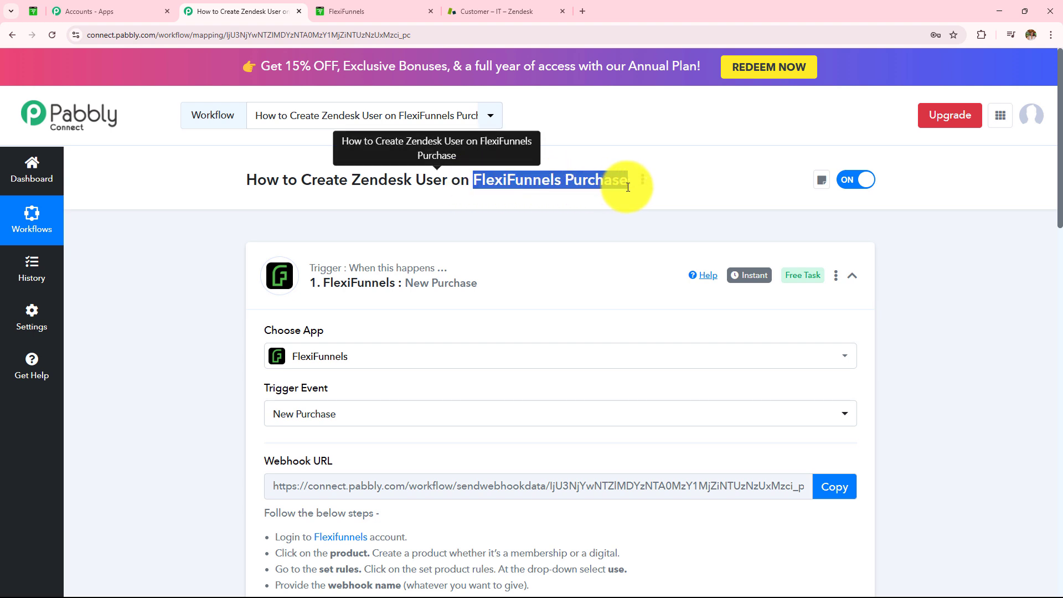
pyautogui.click(301, 181)
pyautogui.moveTo(301, 181); pyautogui.dragTo(463, 184)
pyautogui.click(199, 249)
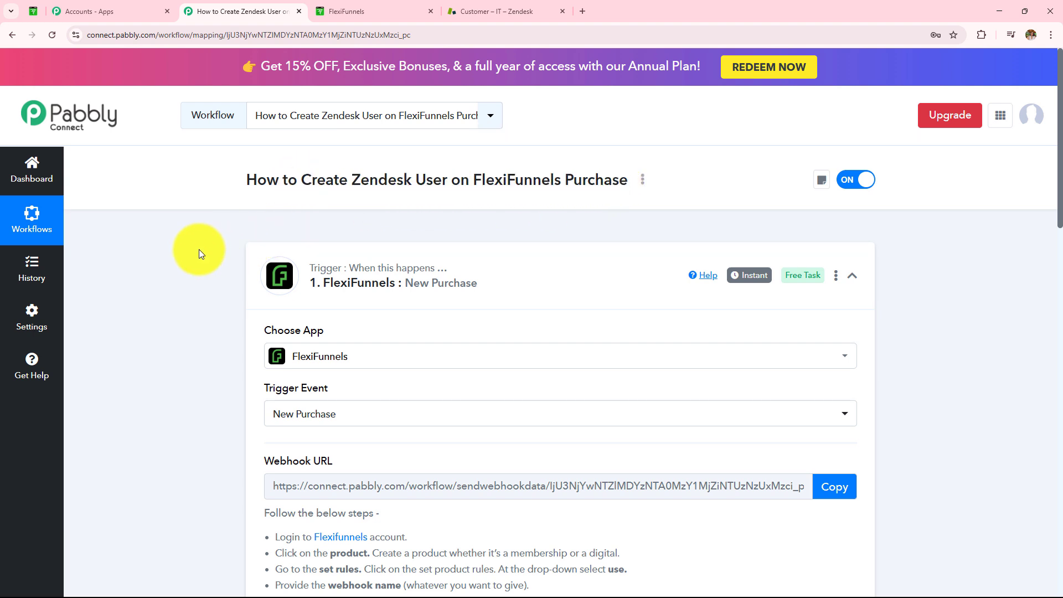
pyautogui.scroll(-3, 203, 281)
pyautogui.scroll(-10, 190, 285)
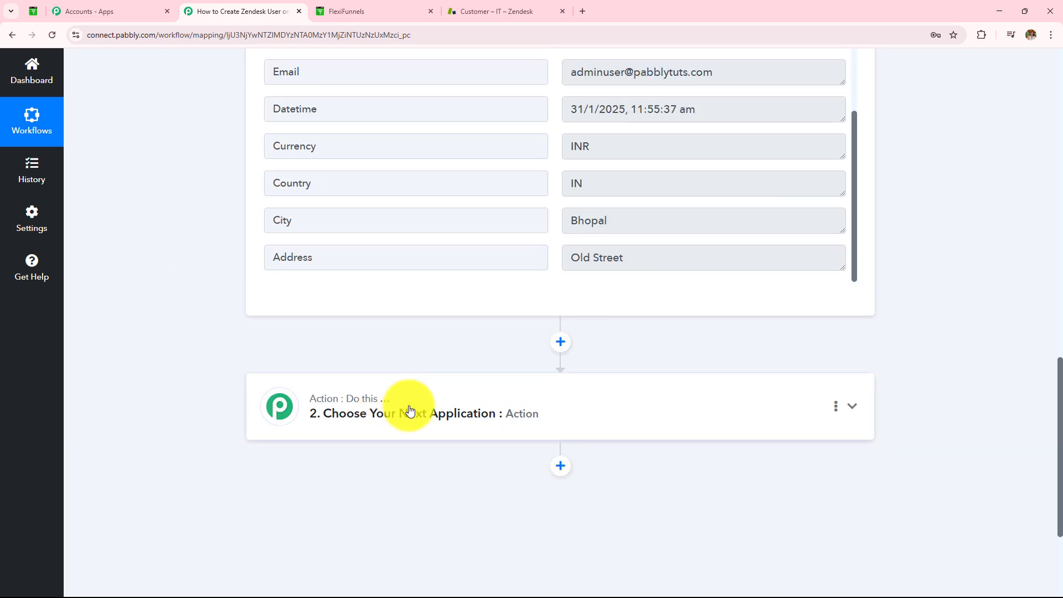
# - Set the action step to Zendesk with the Create User event
pyautogui.click(407, 408)
pyautogui.click(360, 287)
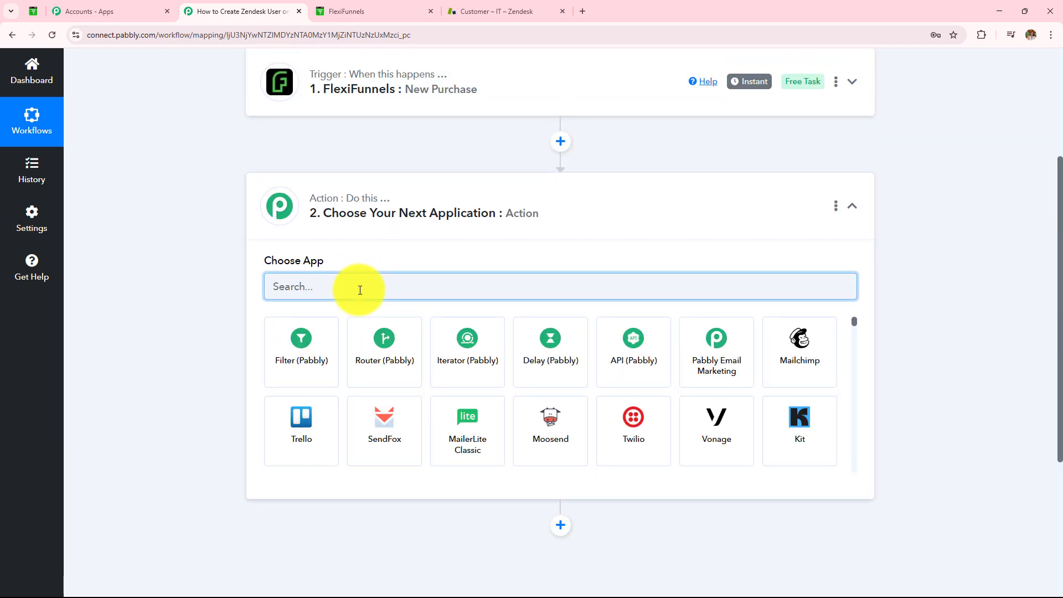
pyautogui.write('Zendes')
pyautogui.click(305, 348)
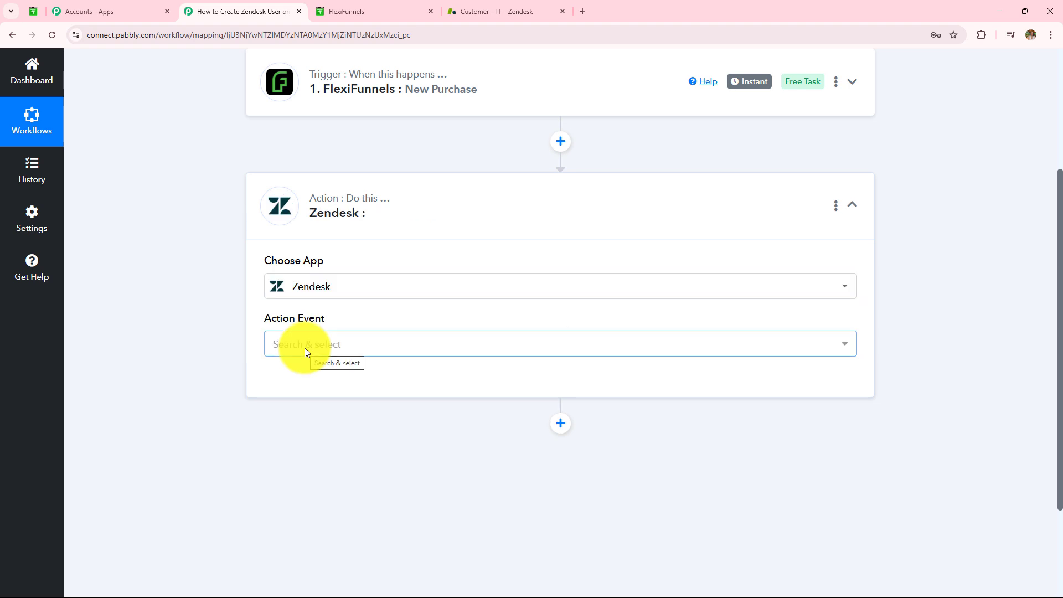
pyautogui.click(305, 349)
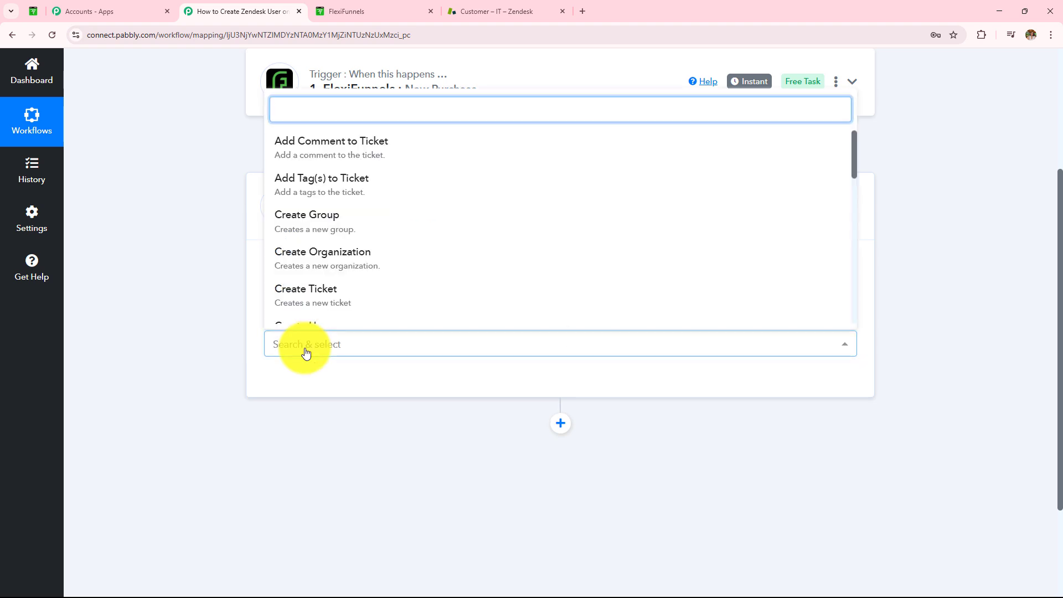
pyautogui.write('cre')
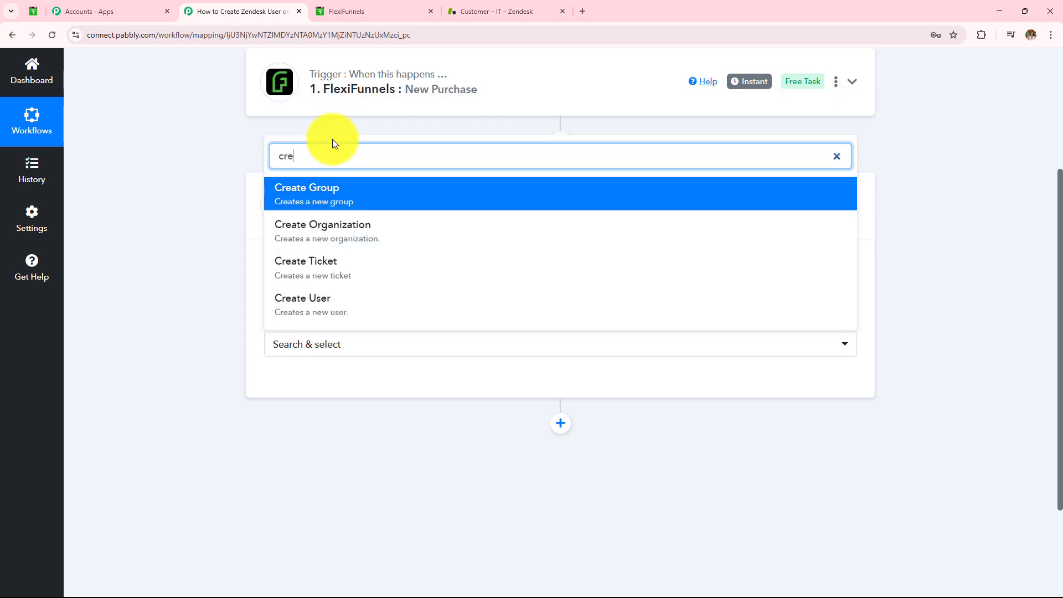
pyautogui.click(366, 304)
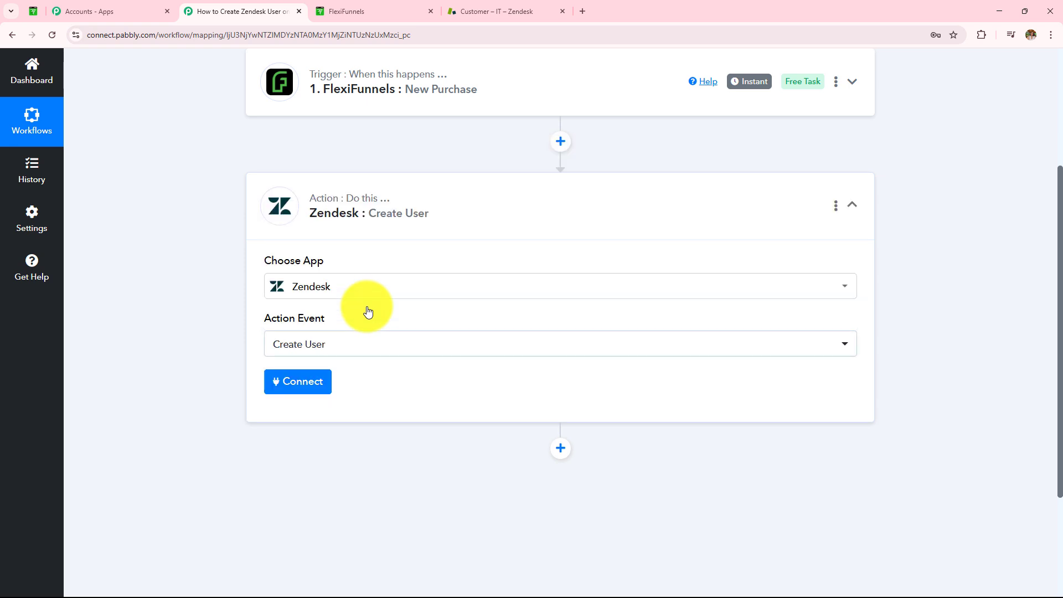
# - Start a new Zendesk connection and review its Username, API Token and Subdomain fields
pyautogui.click(302, 388)
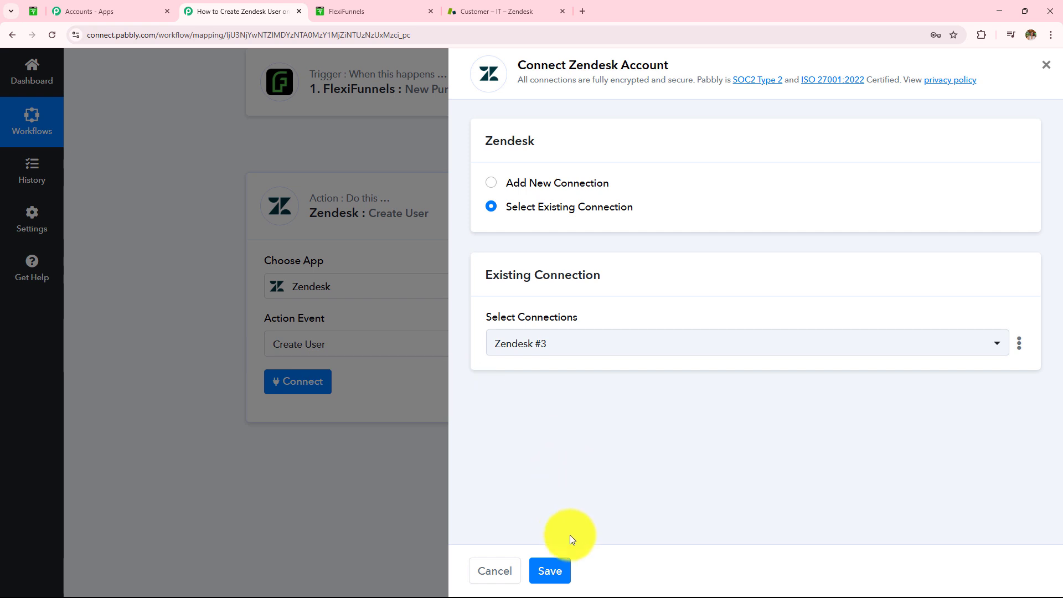
pyautogui.click(487, 184)
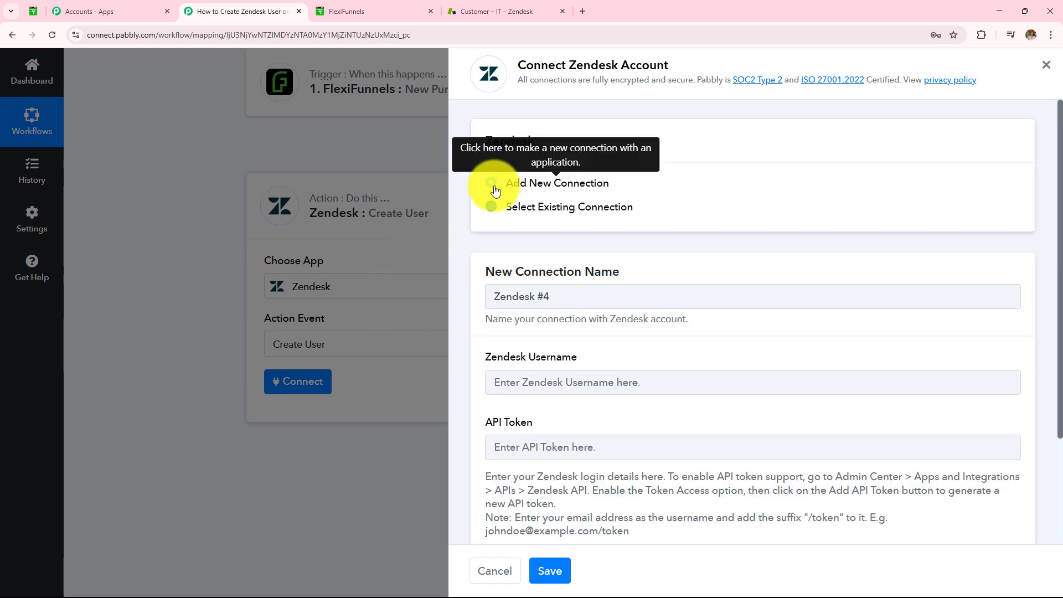
pyautogui.scroll(-3, 553, 382)
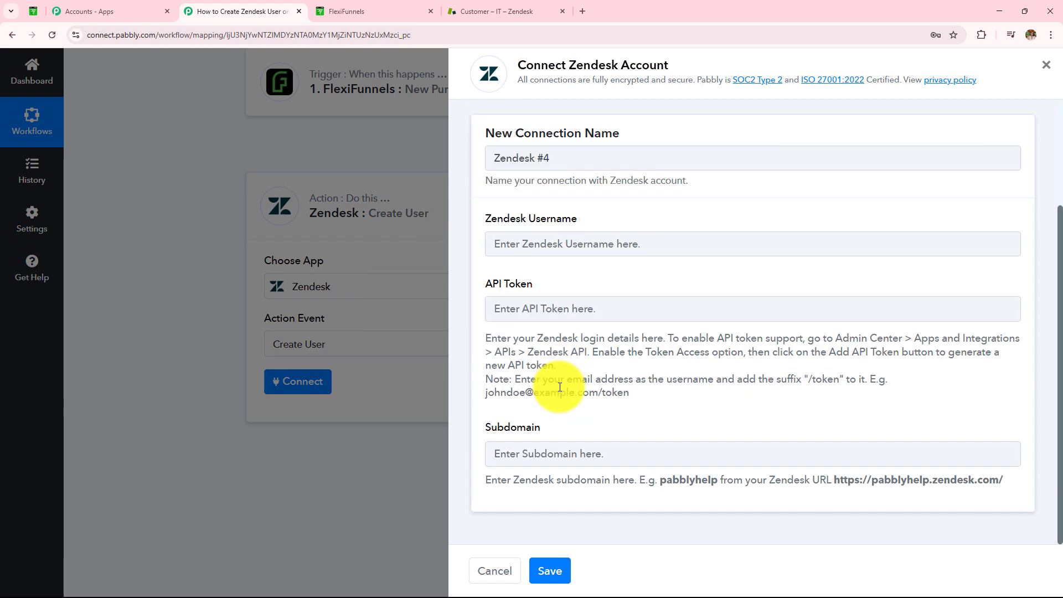
pyautogui.moveTo(485, 221); pyautogui.dragTo(578, 222)
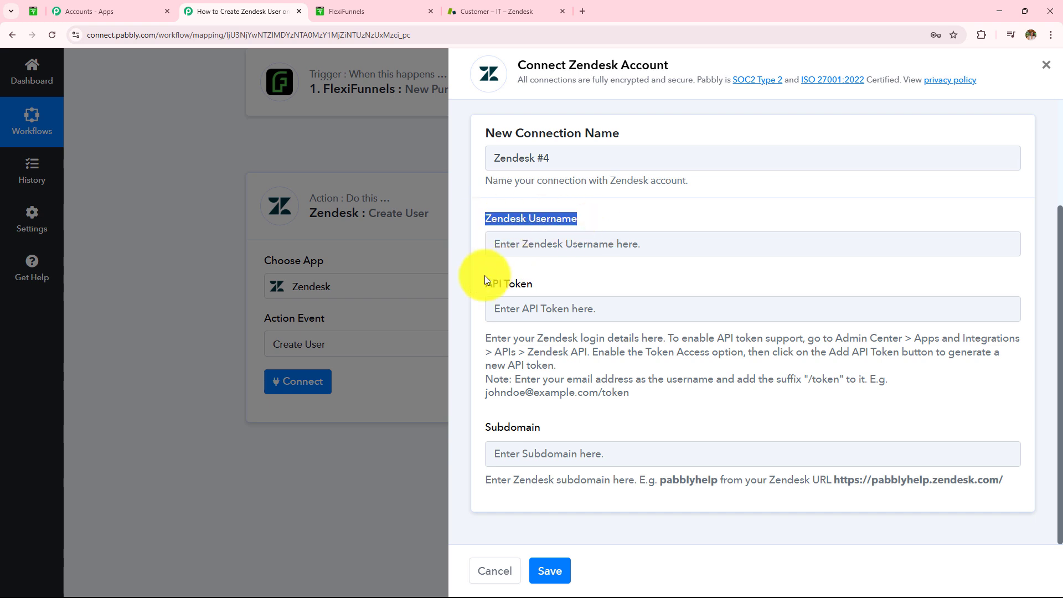
pyautogui.moveTo(483, 284); pyautogui.dragTo(533, 284)
pyautogui.moveTo(485, 429); pyautogui.dragTo(551, 430)
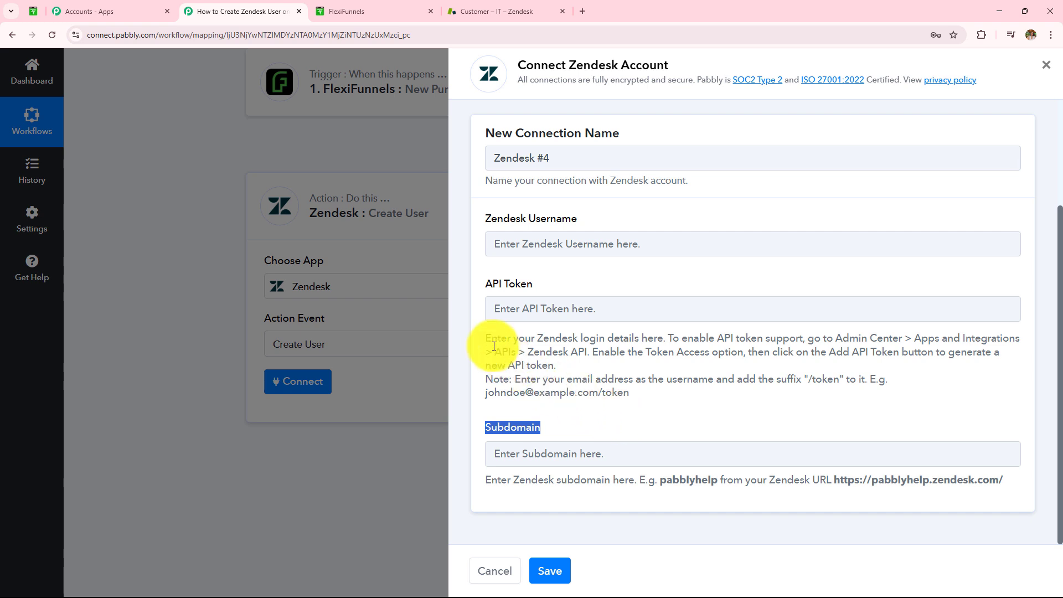
pyautogui.moveTo(484, 338); pyautogui.dragTo(654, 399)
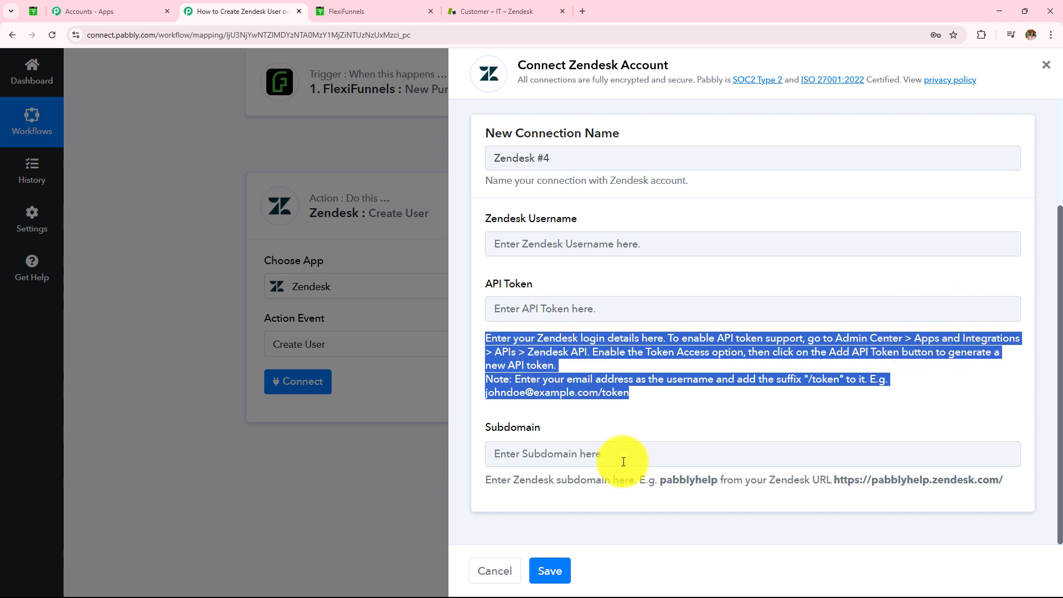
# - Open Zendesk's Admin Center and expand Apps and integrations down to the APIs entries
pyautogui.click(499, 11)
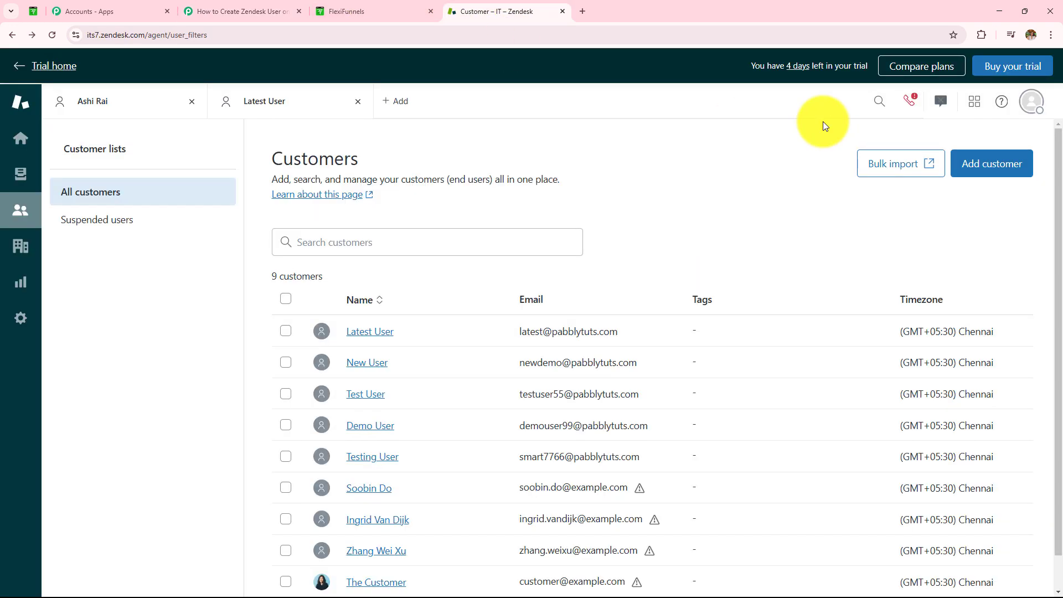
pyautogui.click(969, 110)
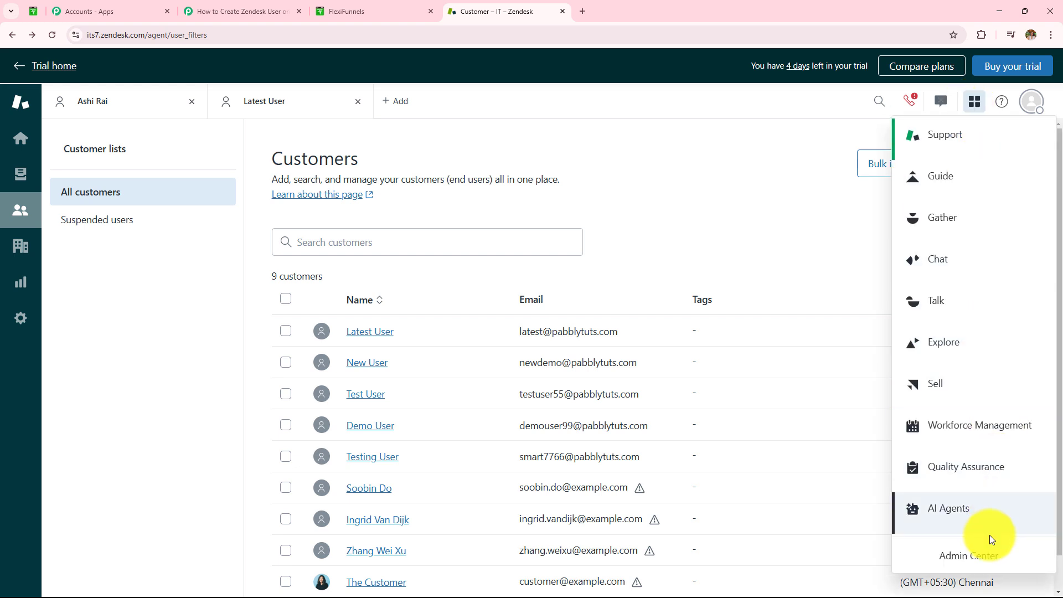
pyautogui.click(964, 561)
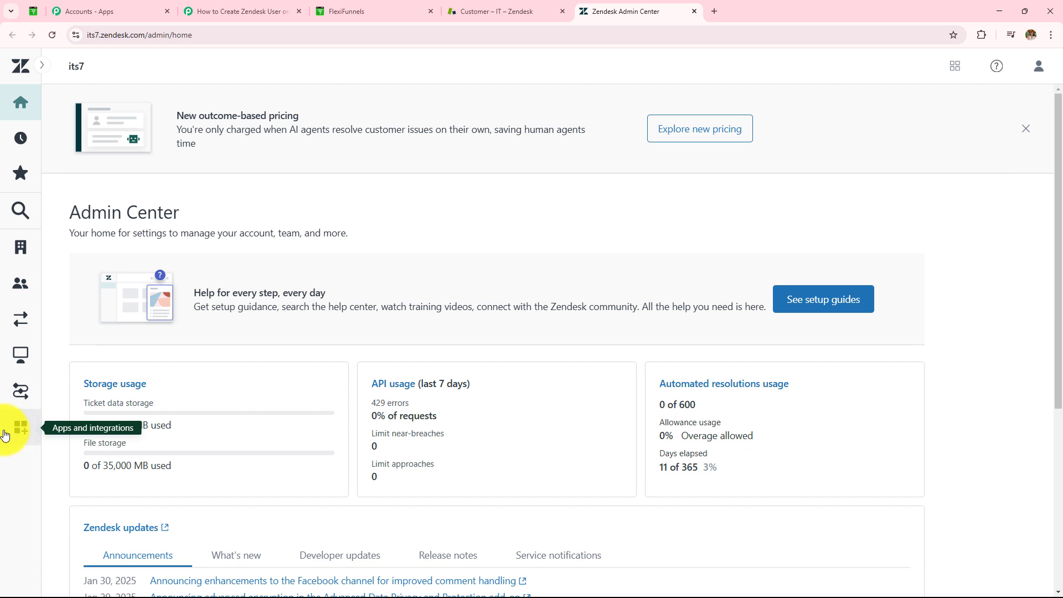
pyautogui.click(16, 436)
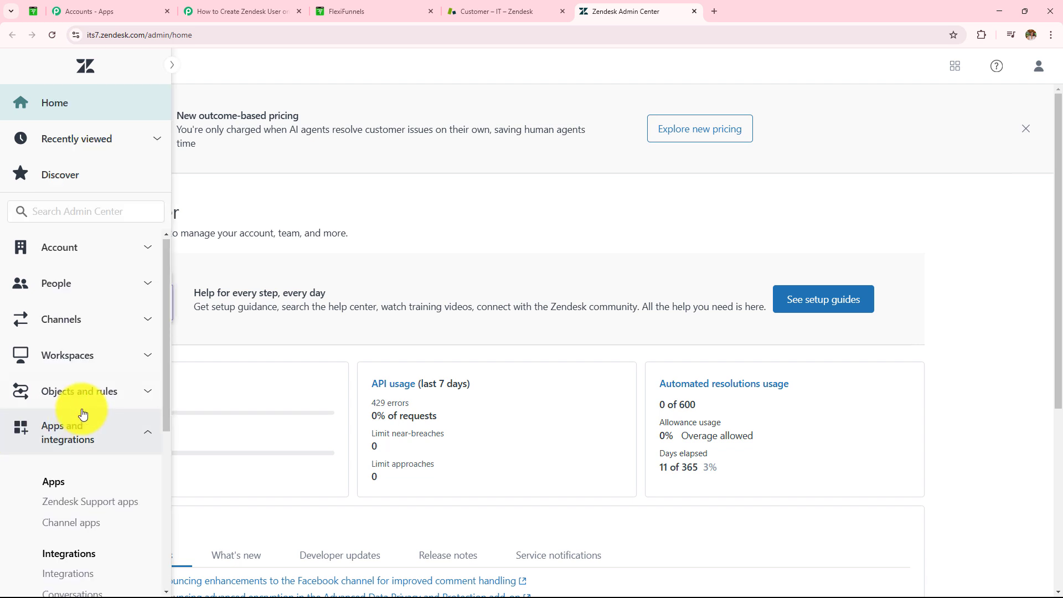
pyautogui.scroll(-5, 78, 410)
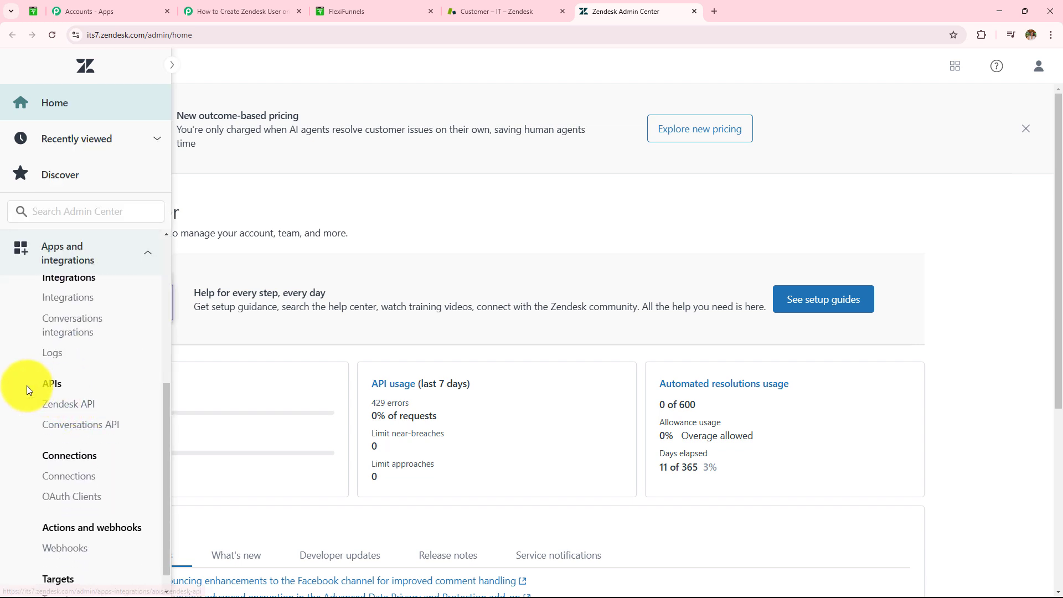
# - Add a Zendesk API token described as test123, copy its value and save it
pyautogui.click(66, 406)
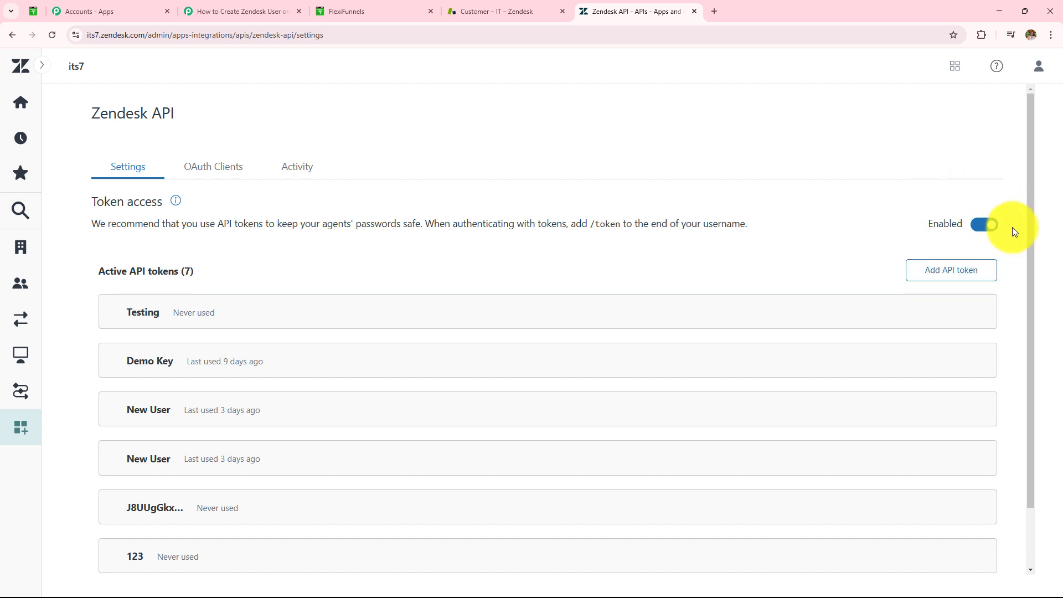
pyautogui.click(941, 278)
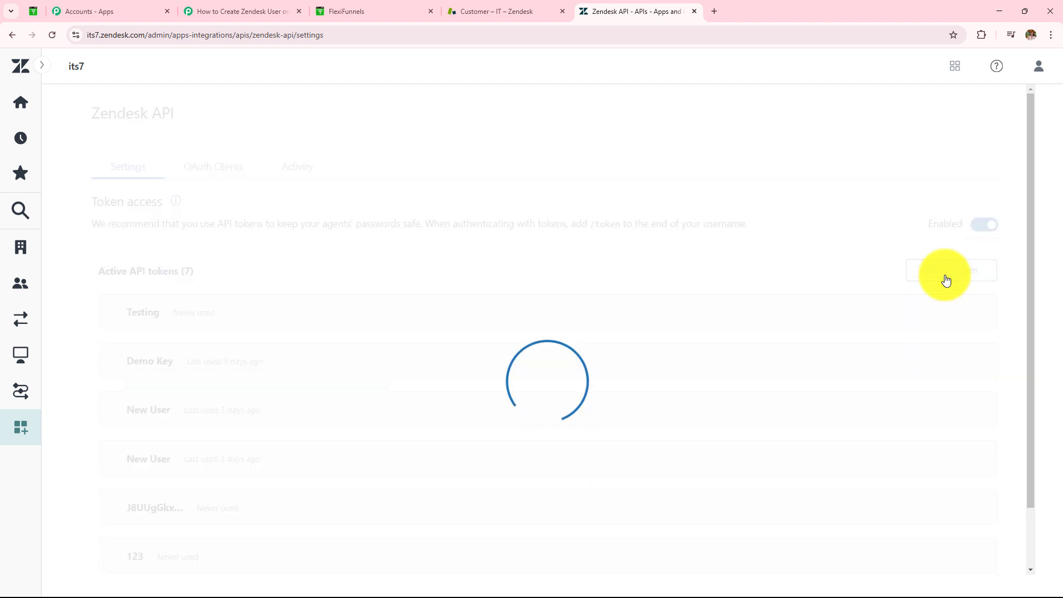
pyautogui.click(387, 301)
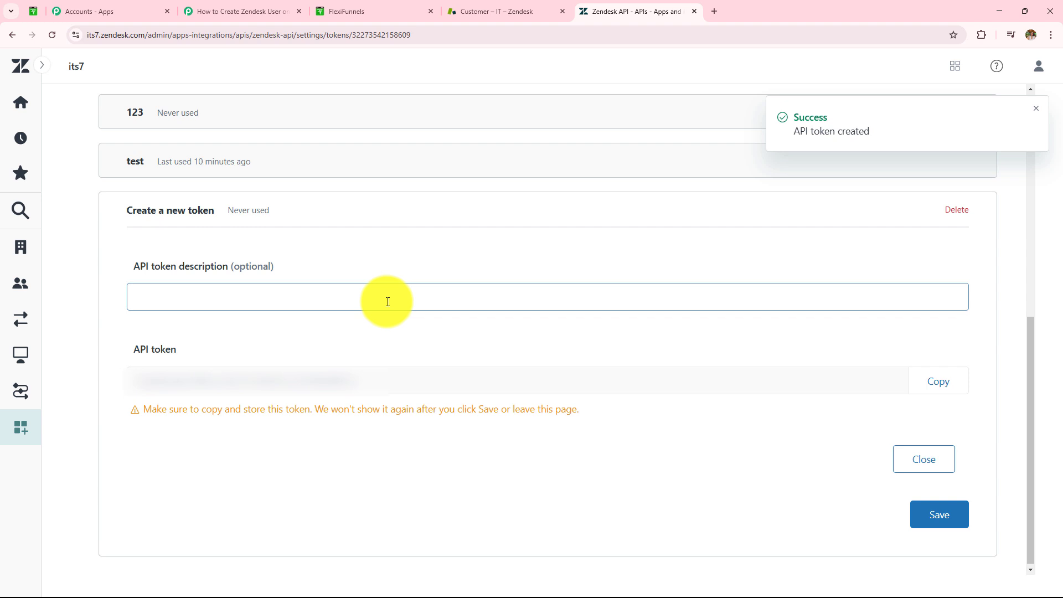
pyautogui.write('test123')
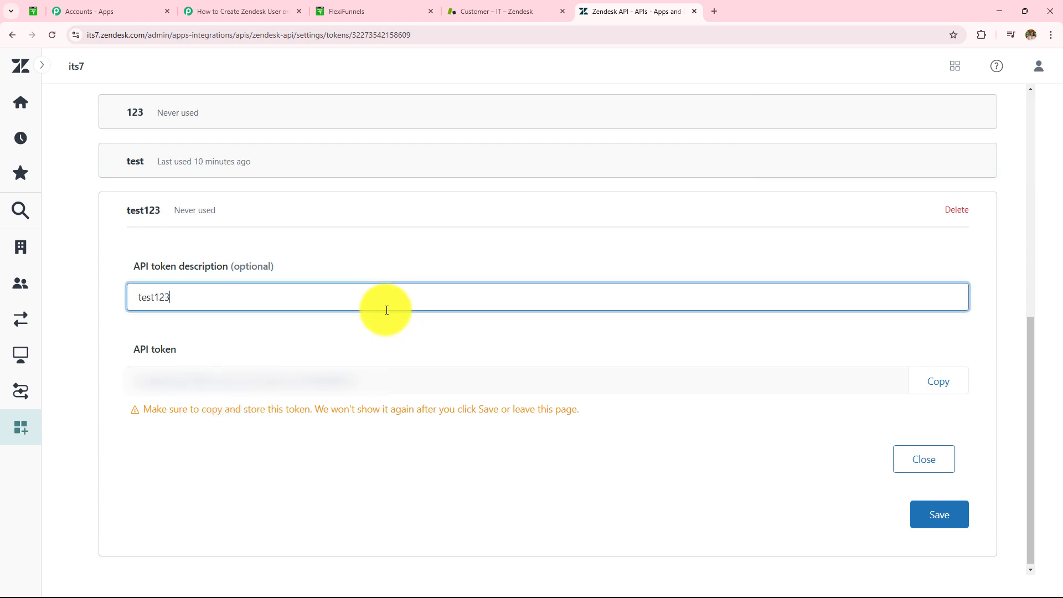
pyautogui.moveTo(382, 381); pyautogui.dragTo(137, 377)
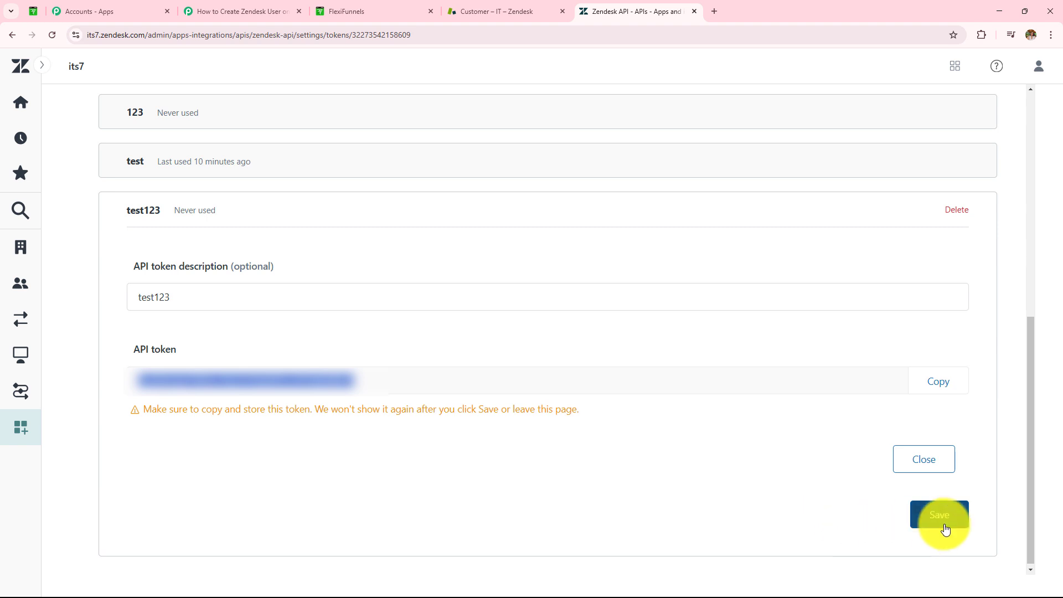
pyautogui.click(944, 527)
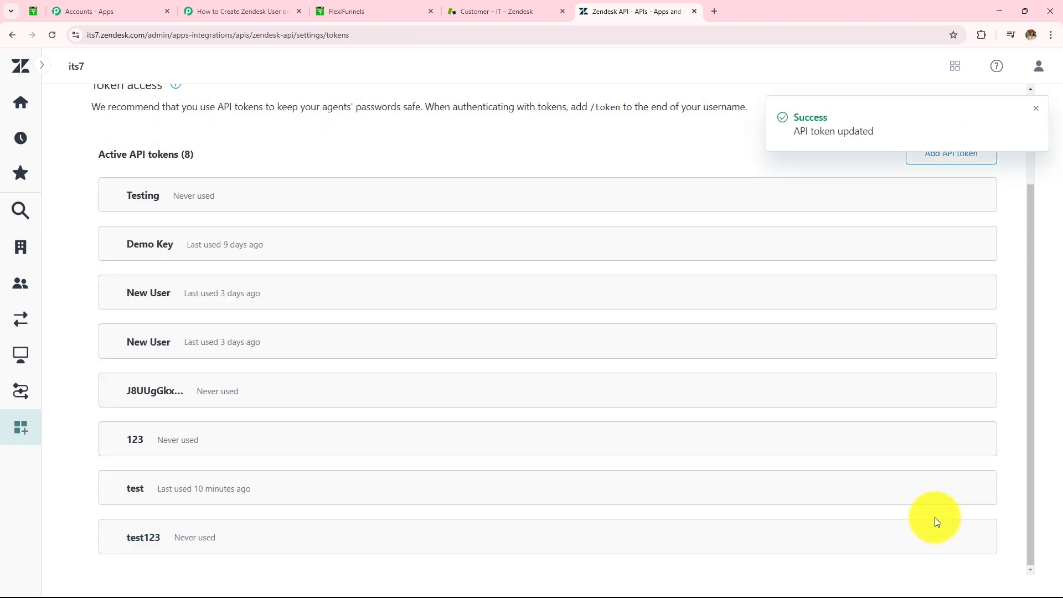
# - Paste the copied API token into the connection form and review the username and subdomain hints
pyautogui.click(274, 12)
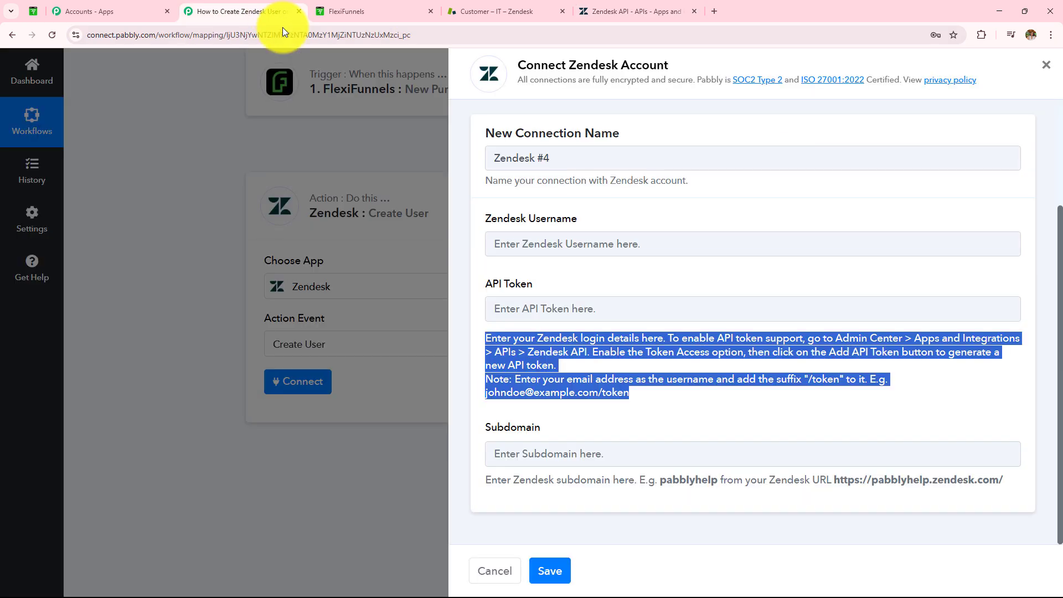
pyautogui.click(526, 307)
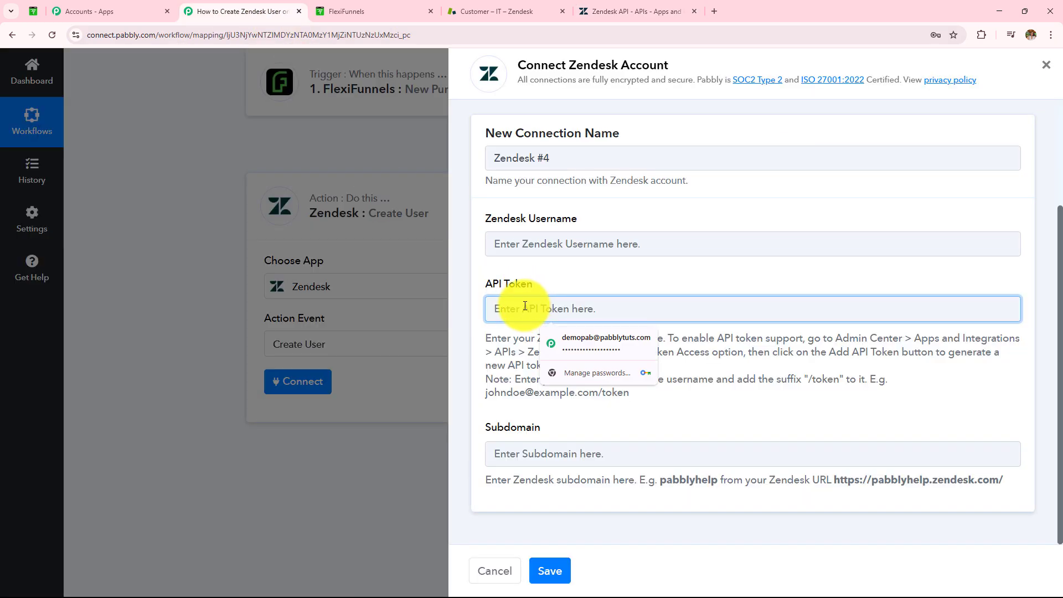
pyautogui.hotkey('ctrl', 'v')
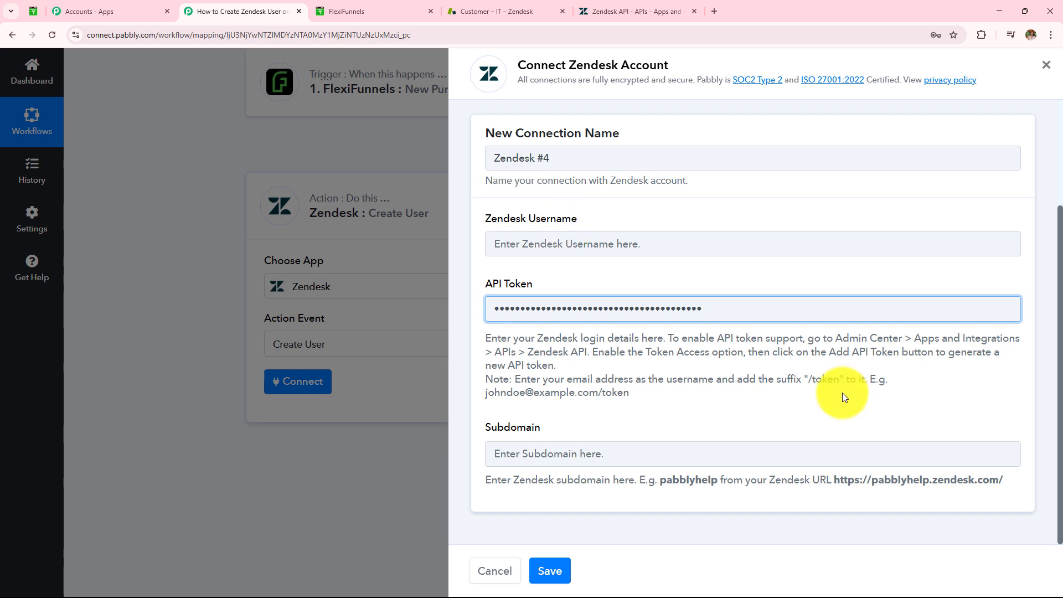
pyautogui.moveTo(486, 393); pyautogui.dragTo(661, 404)
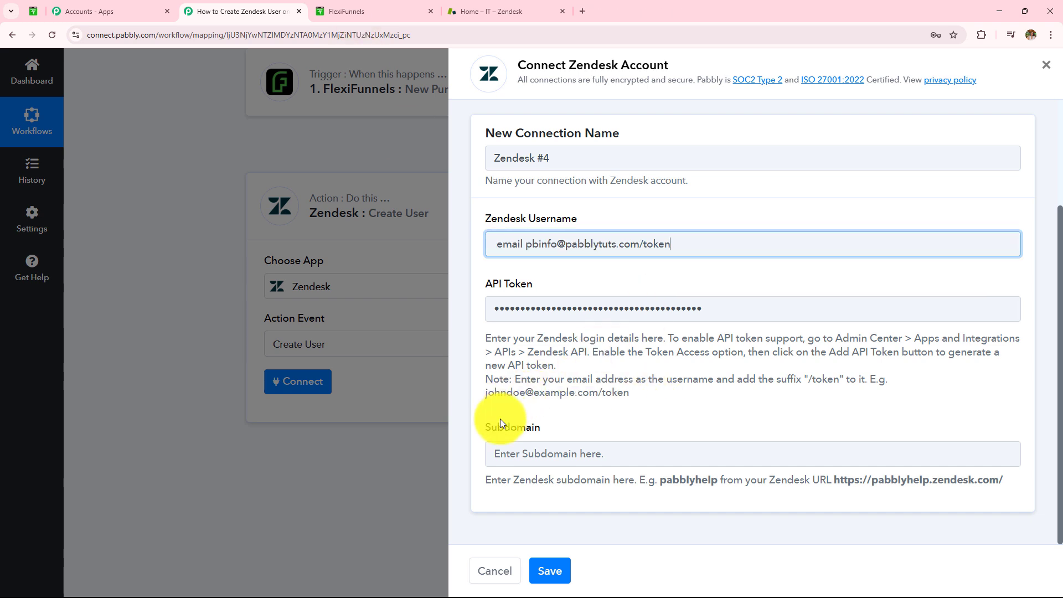
pyautogui.moveTo(484, 427); pyautogui.dragTo(550, 428)
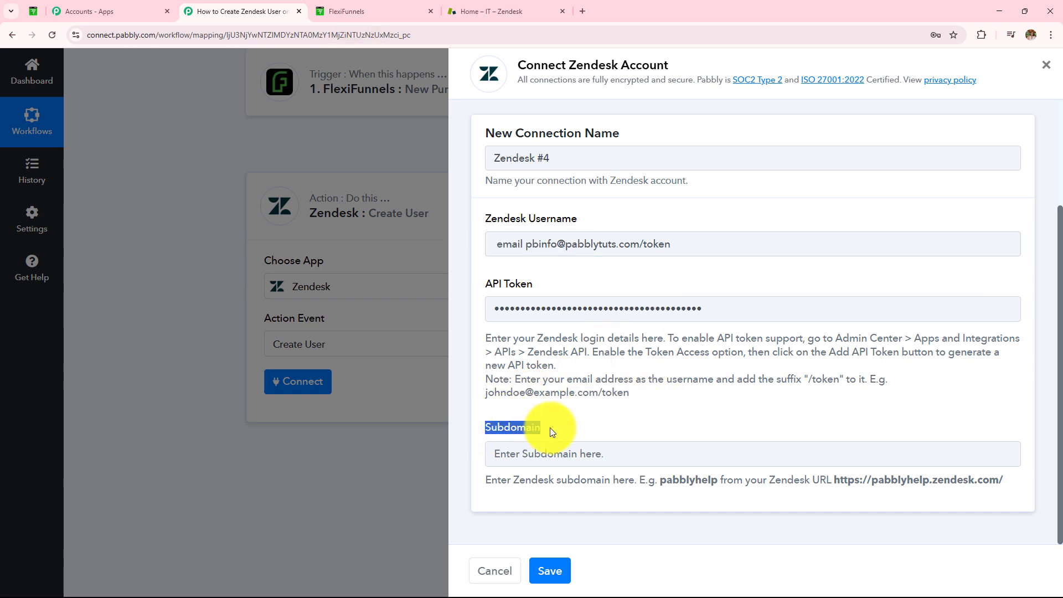
pyautogui.moveTo(487, 480); pyautogui.dragTo(1013, 480)
# - Copy the its7 subdomain from Zendesk's web address into Subdomain and save the connection
pyautogui.click(498, 11)
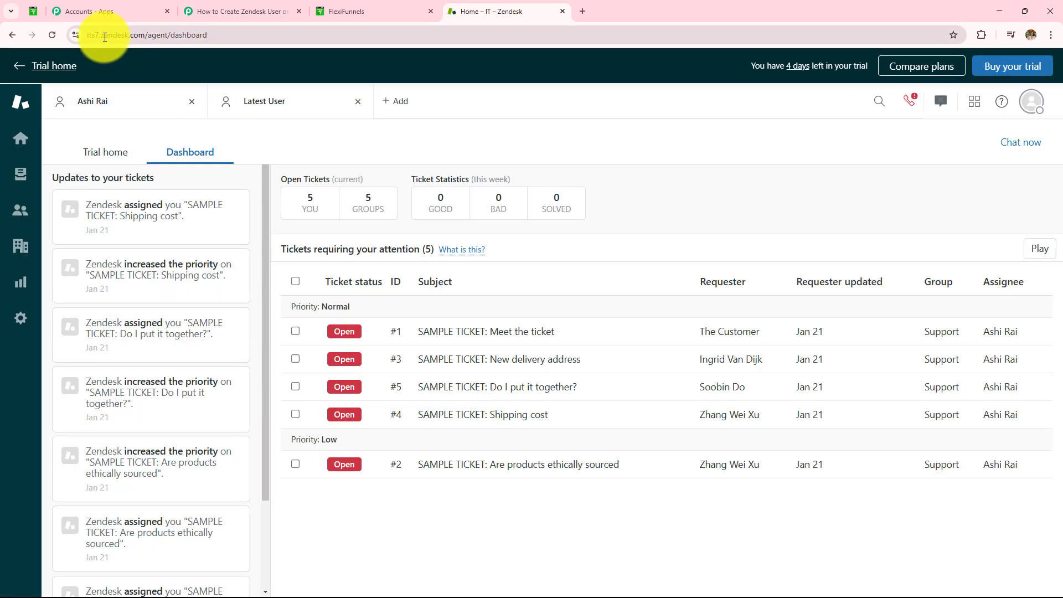
pyautogui.click(238, 11)
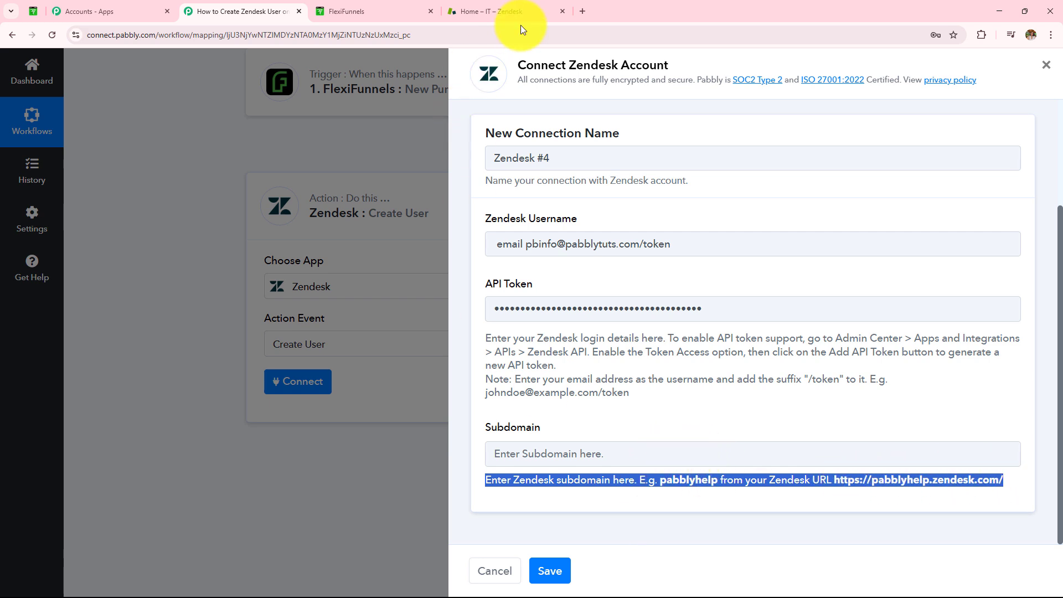
pyautogui.click(518, 11)
pyautogui.click(89, 34)
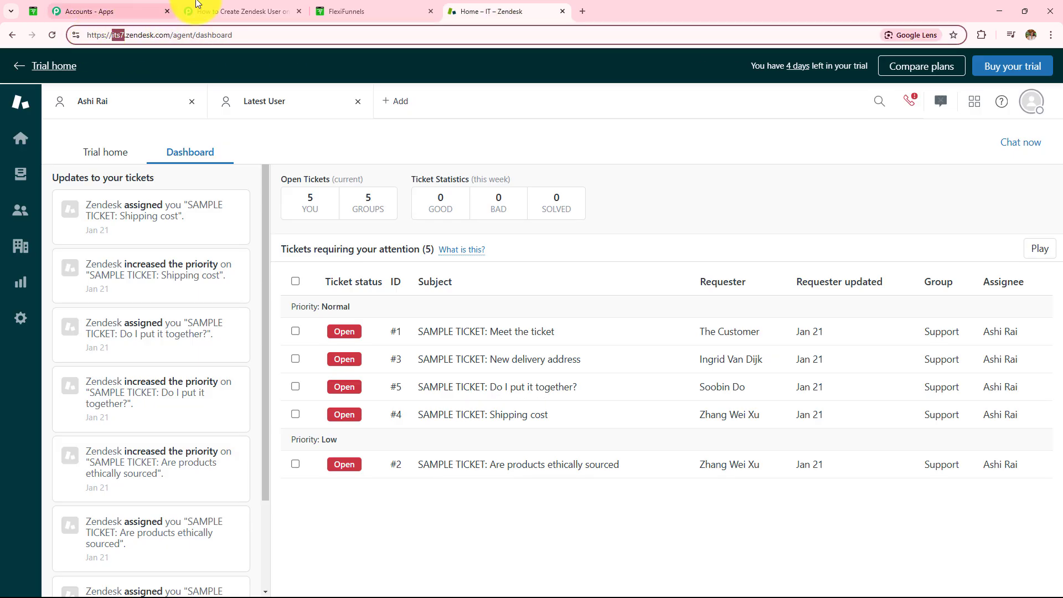
pyautogui.click(243, 11)
pyautogui.click(618, 450)
pyautogui.write('its7')
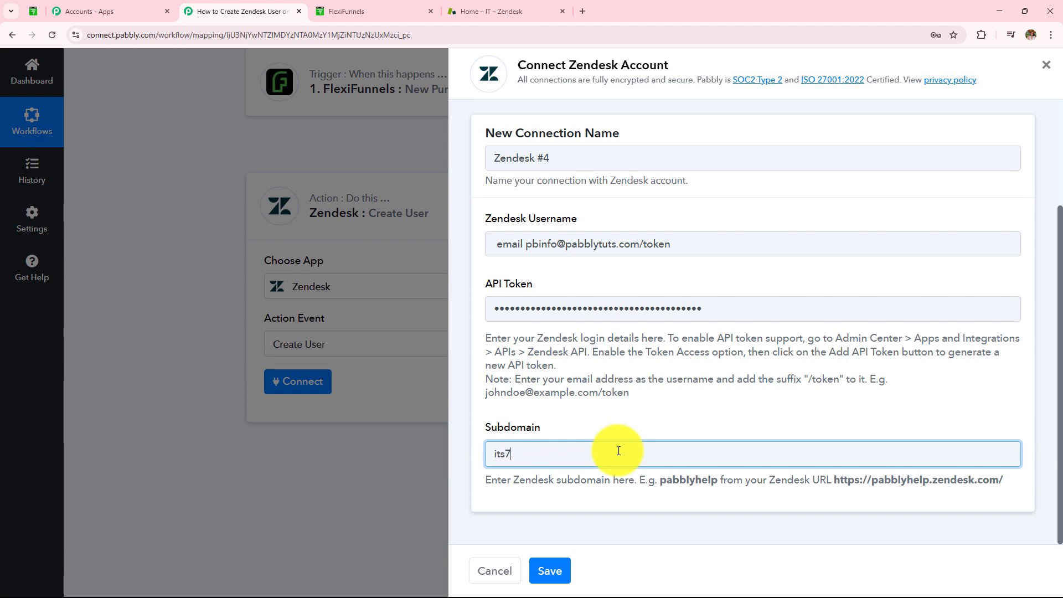
pyautogui.click(555, 572)
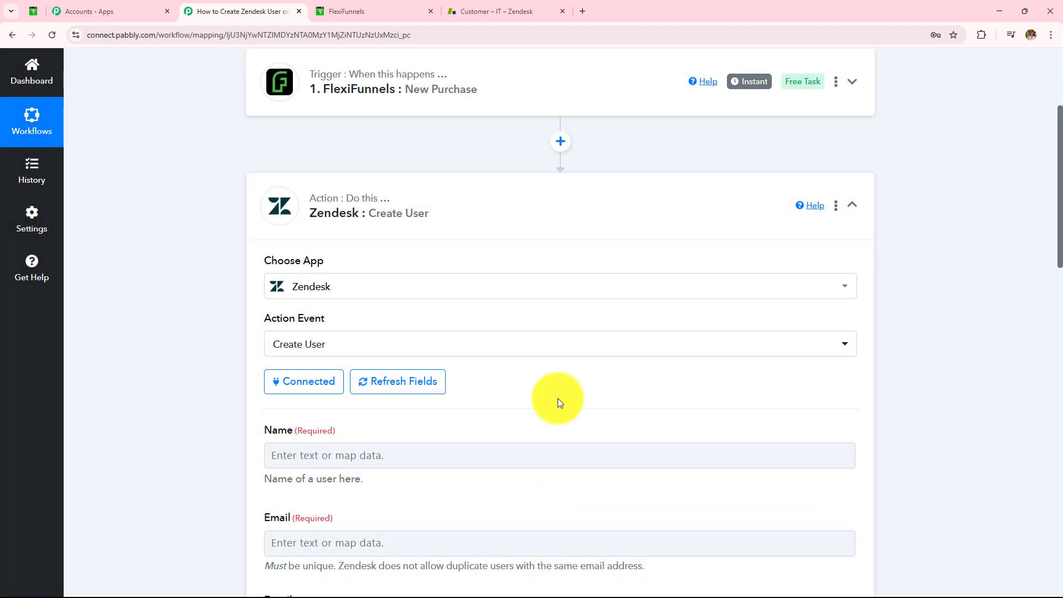
pyautogui.scroll(-7, 554, 403)
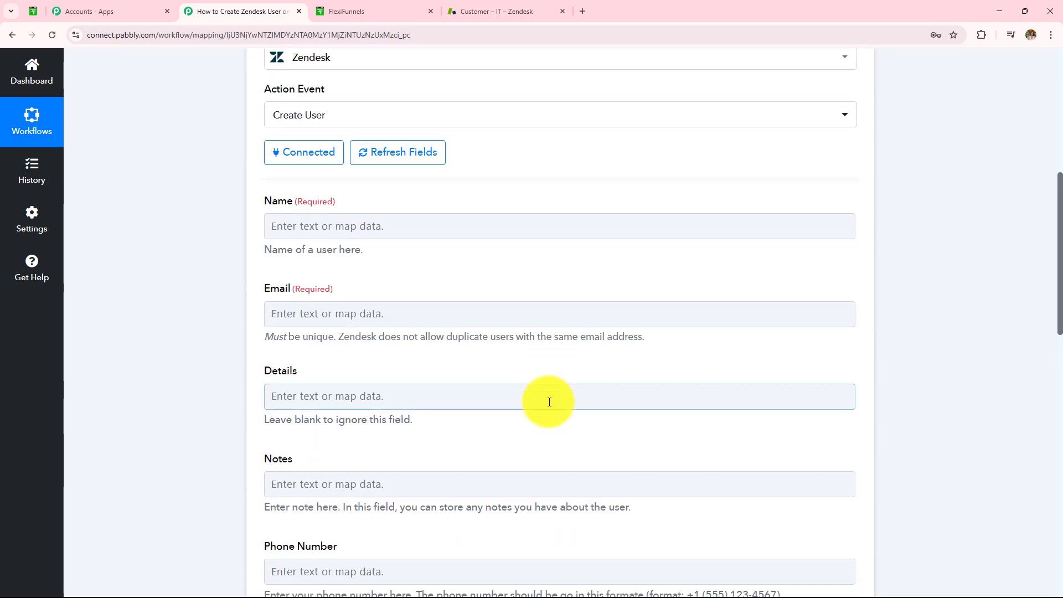
pyautogui.scroll(2, 533, 407)
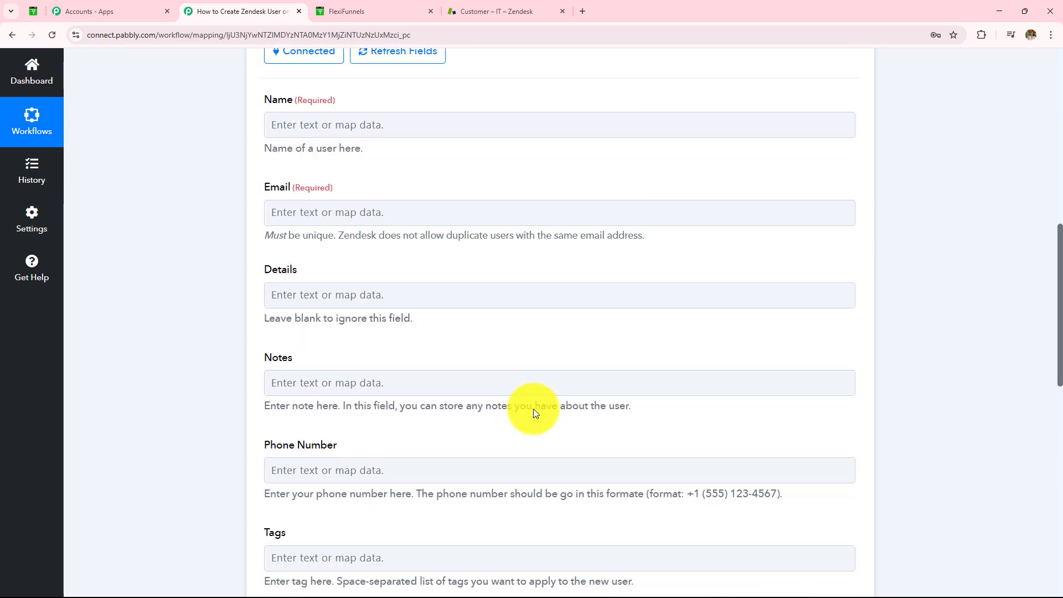
pyautogui.moveTo(265, 154); pyautogui.dragTo(347, 158)
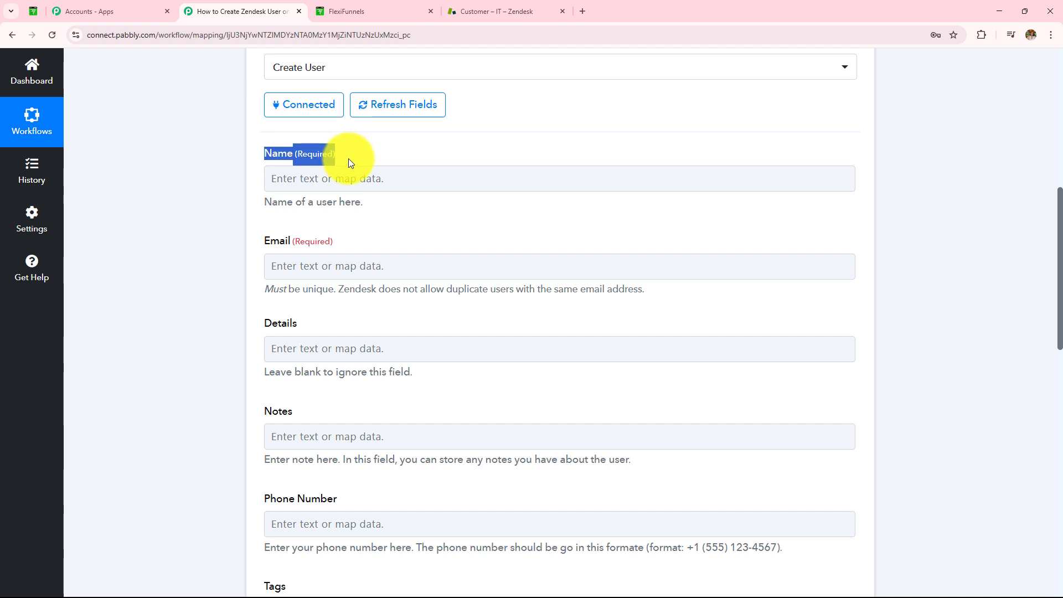
pyautogui.scroll(2, 398, 357)
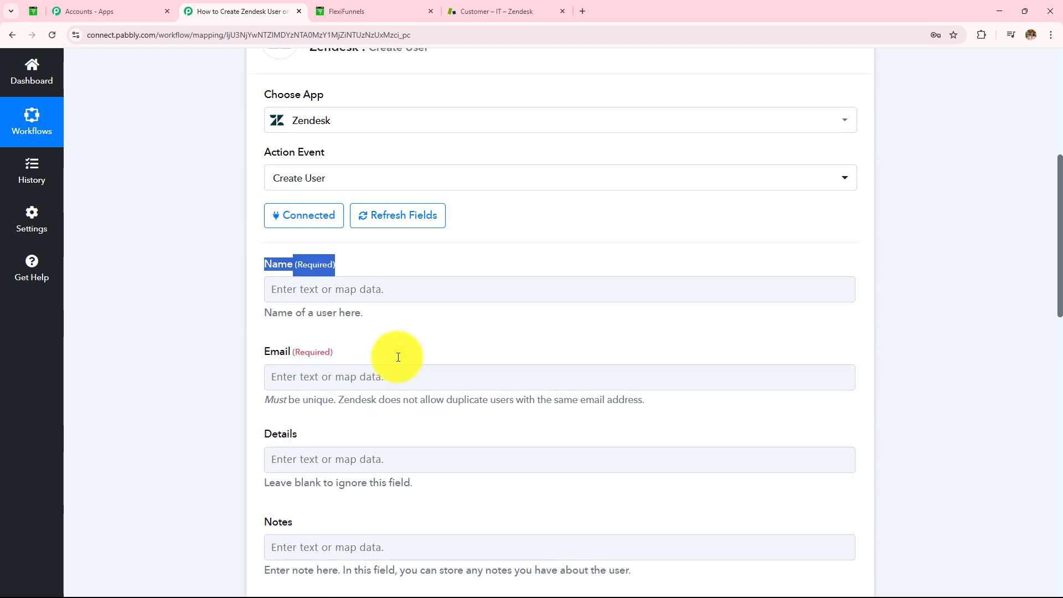
pyautogui.scroll(3, 400, 366)
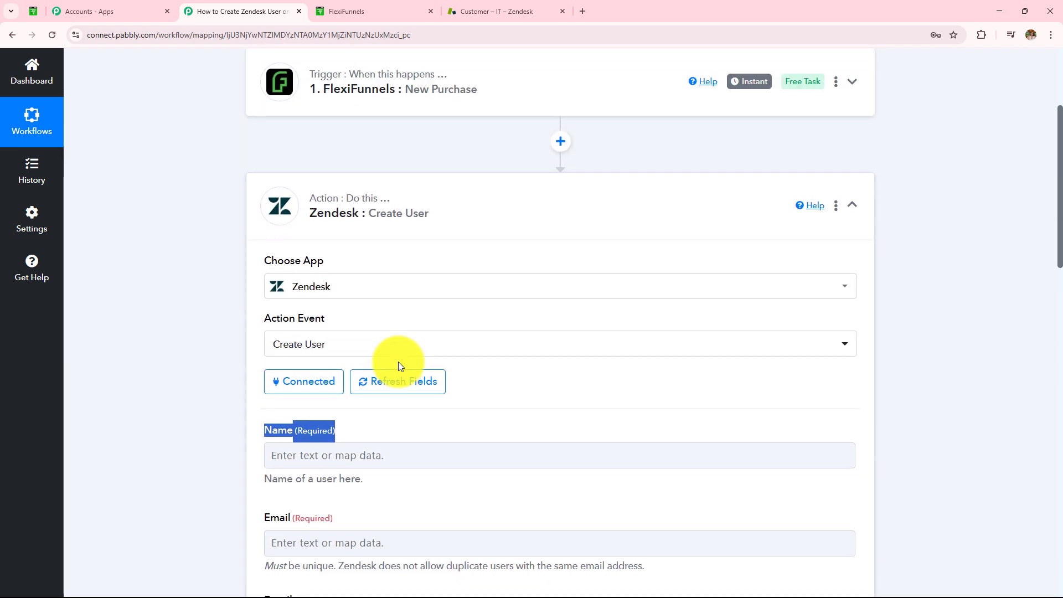
pyautogui.scroll(3, 398, 365)
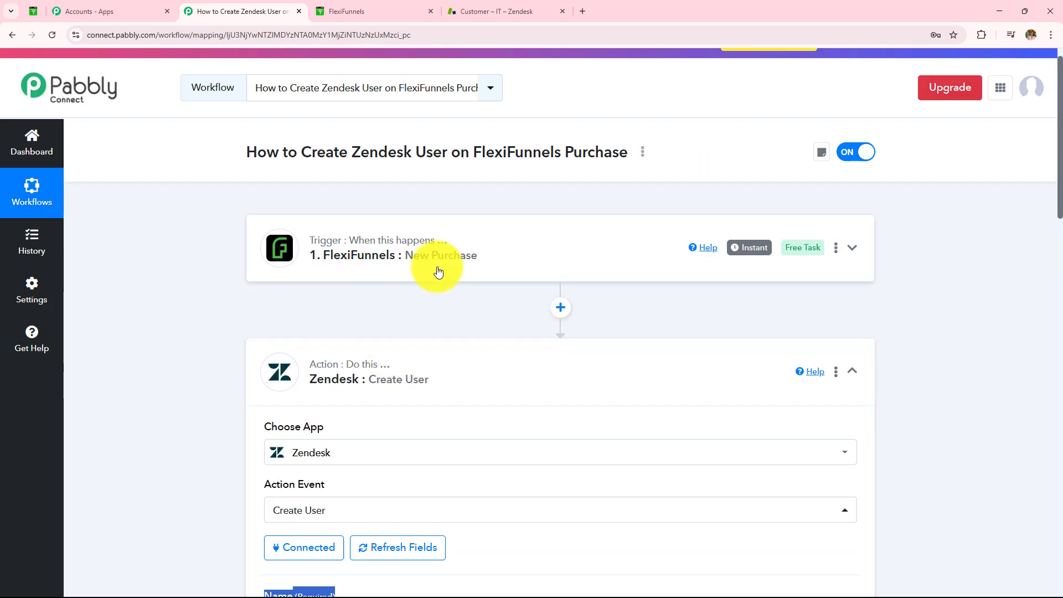
pyautogui.scroll(-7, 463, 275)
# - Map the buyer's First Name and Last Name into the Name field
pyautogui.click(411, 229)
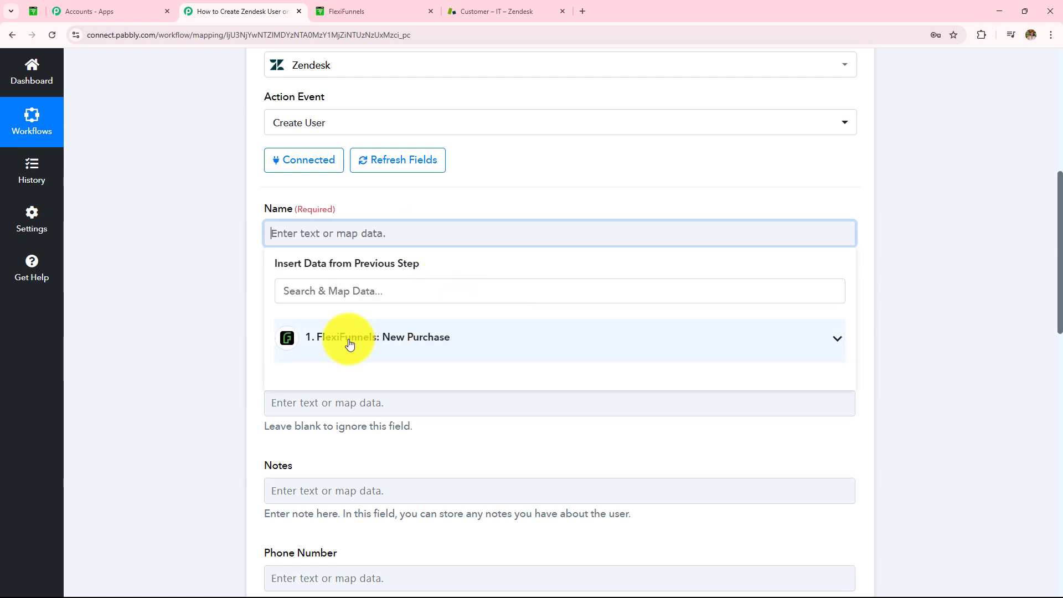
pyautogui.click(349, 344)
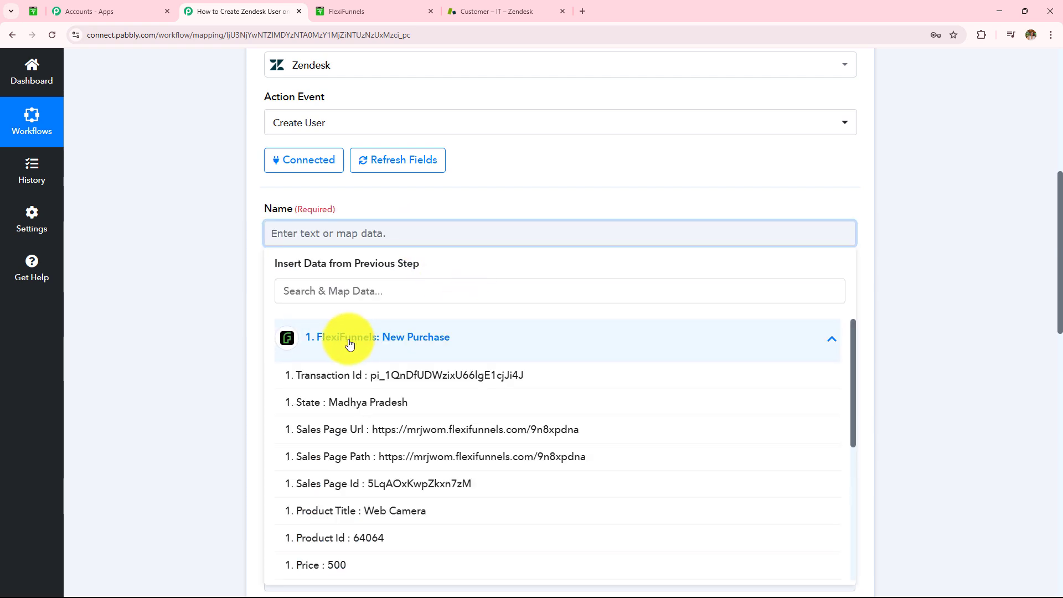
pyautogui.scroll(-3, 447, 291)
pyautogui.scroll(-2, 447, 291)
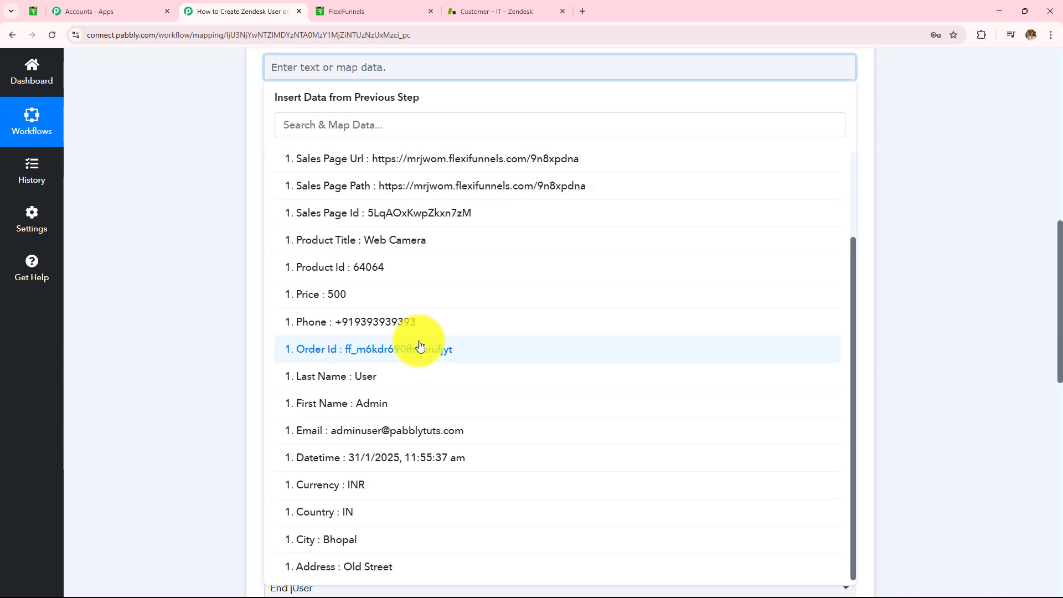
pyautogui.scroll(2, 418, 351)
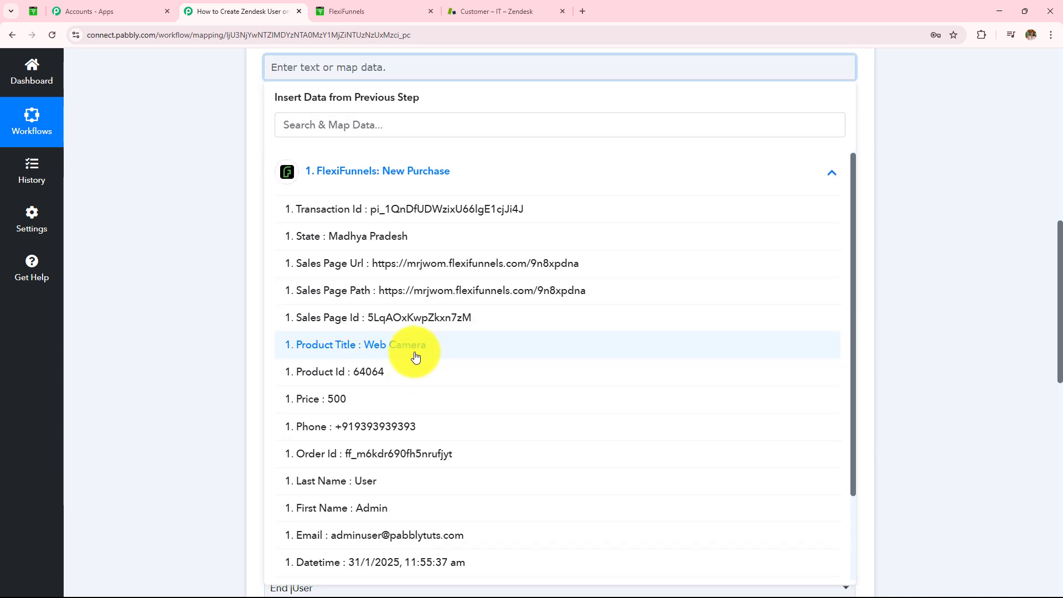
pyautogui.click(401, 509)
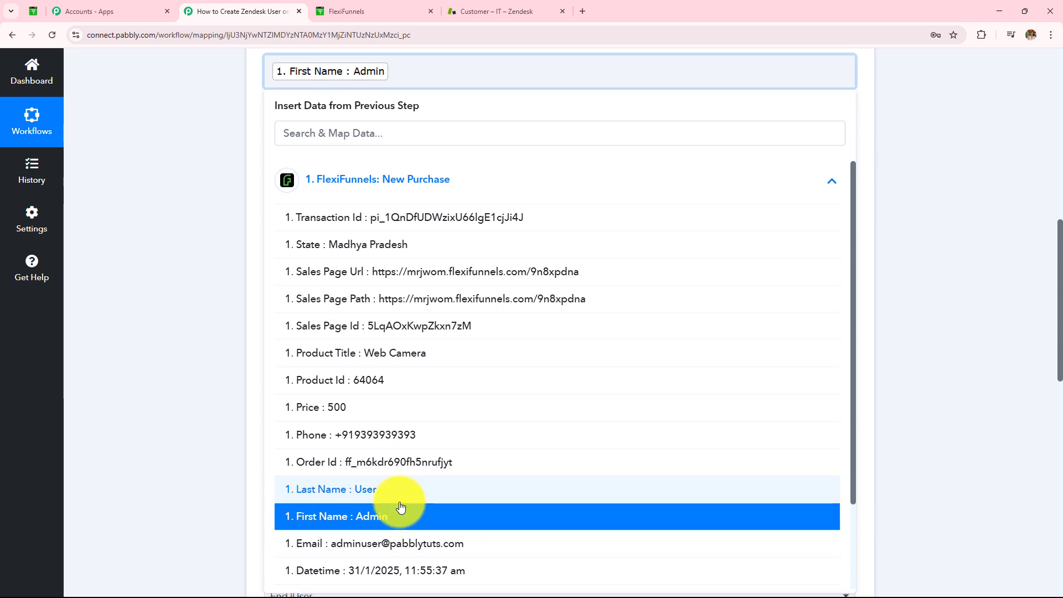
pyautogui.click(392, 488)
pyautogui.click(221, 279)
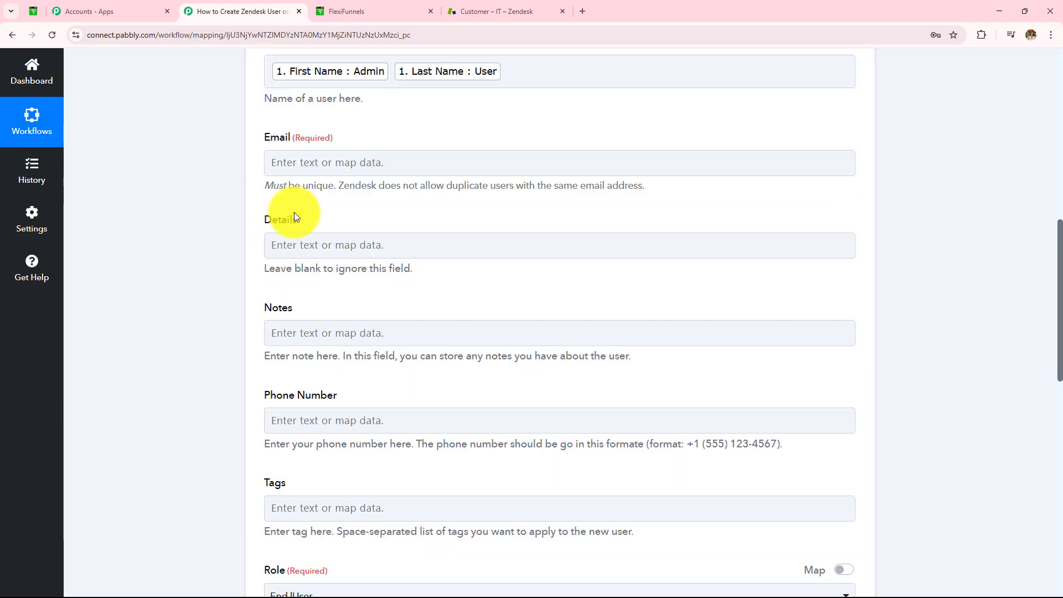
# - Map the buyer's Email into Email and the Product Title into Details
pyautogui.click(339, 160)
pyautogui.scroll(-3, 419, 433)
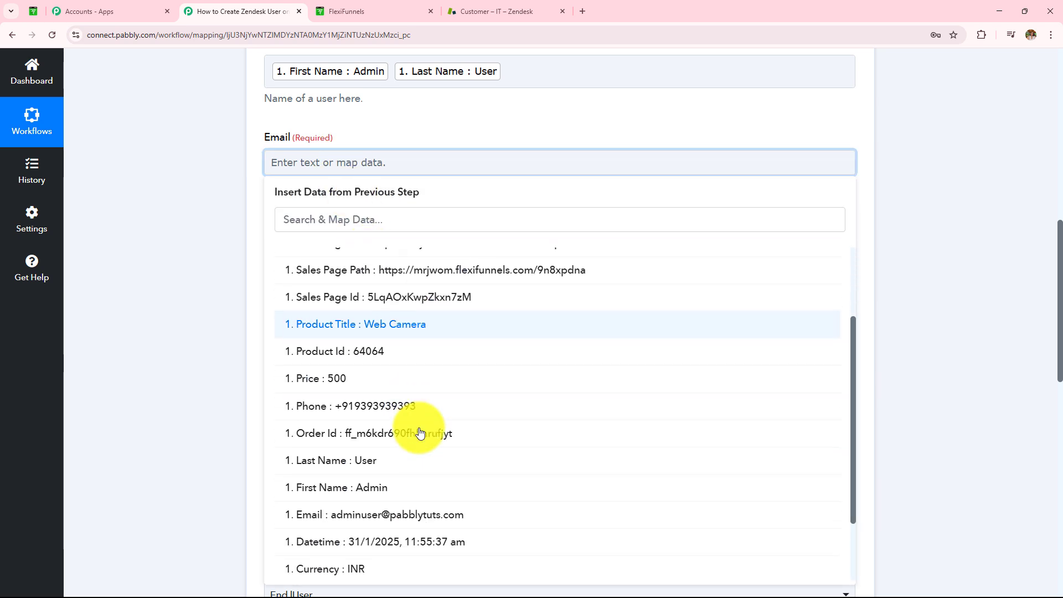
pyautogui.click(415, 463)
pyautogui.click(204, 322)
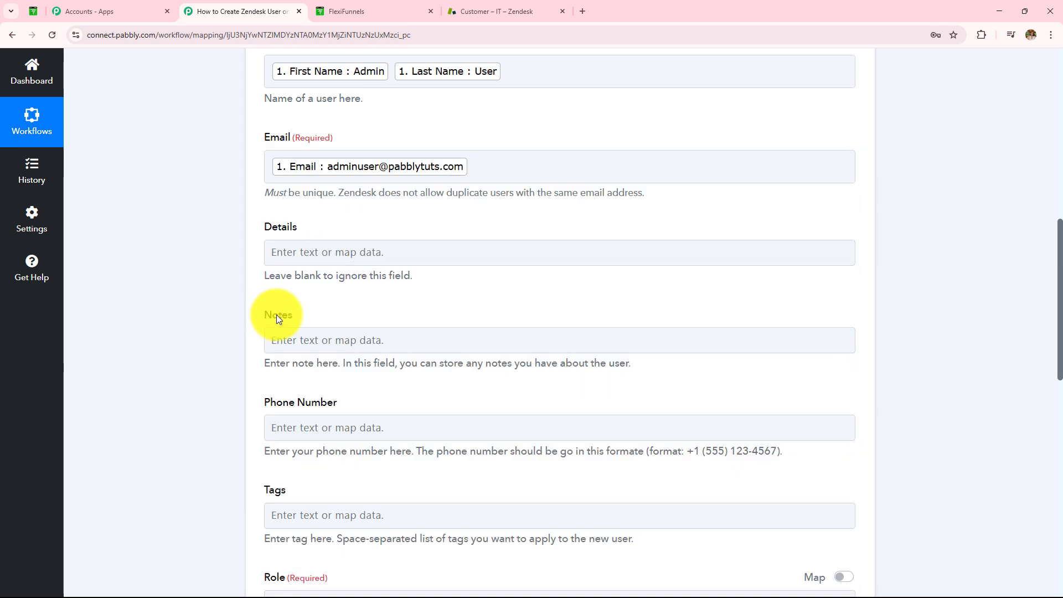
pyautogui.scroll(-2, 278, 314)
pyautogui.click(321, 150)
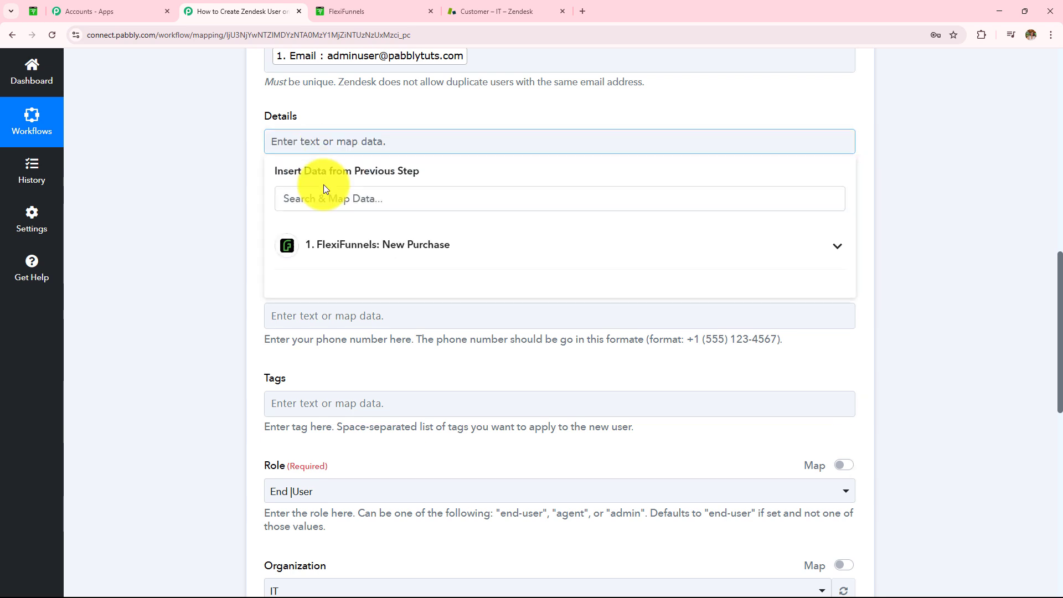
pyautogui.click(334, 249)
pyautogui.scroll(-1, 355, 405)
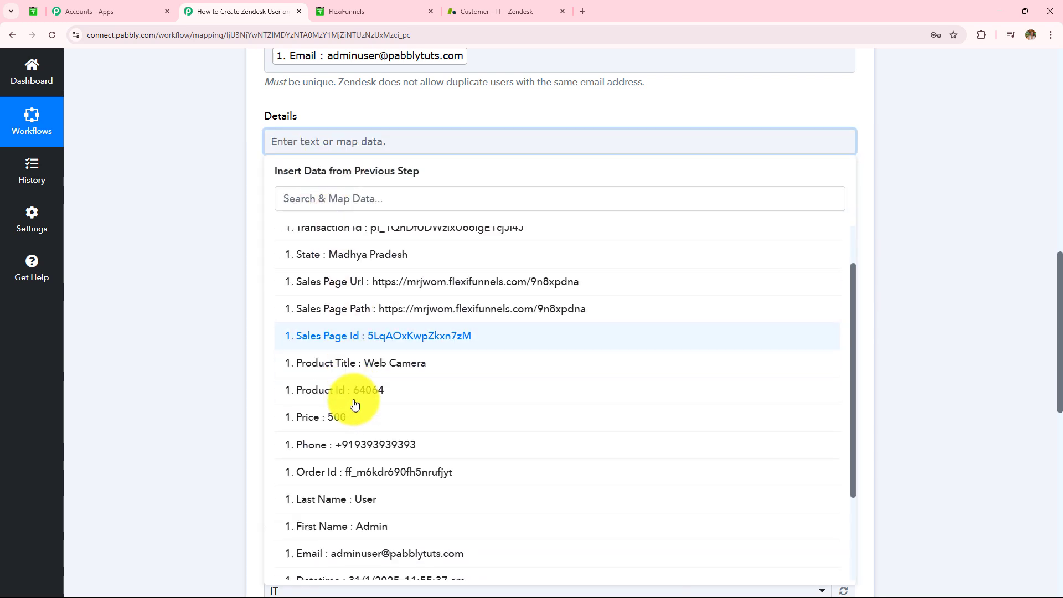
pyautogui.click(351, 362)
pyautogui.click(239, 249)
# - Map the Price into Notes and the buyer's Phone into Phone Number
pyautogui.click(304, 236)
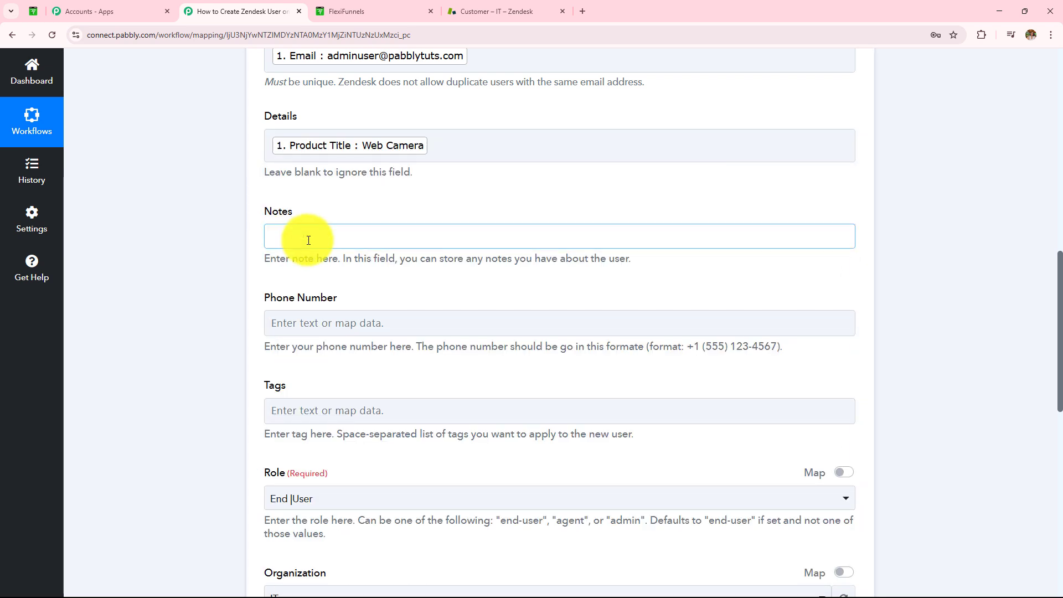
pyautogui.click(332, 340)
pyautogui.scroll(-1, 343, 365)
pyautogui.scroll(-1, 417, 276)
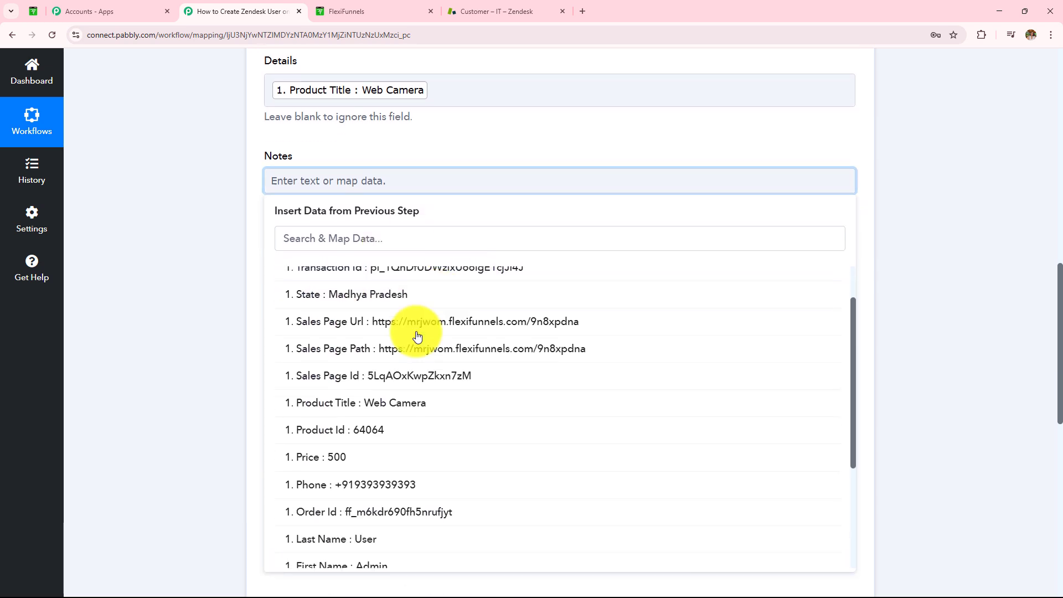
pyautogui.click(373, 463)
pyautogui.click(238, 294)
pyautogui.scroll(-1, 360, 273)
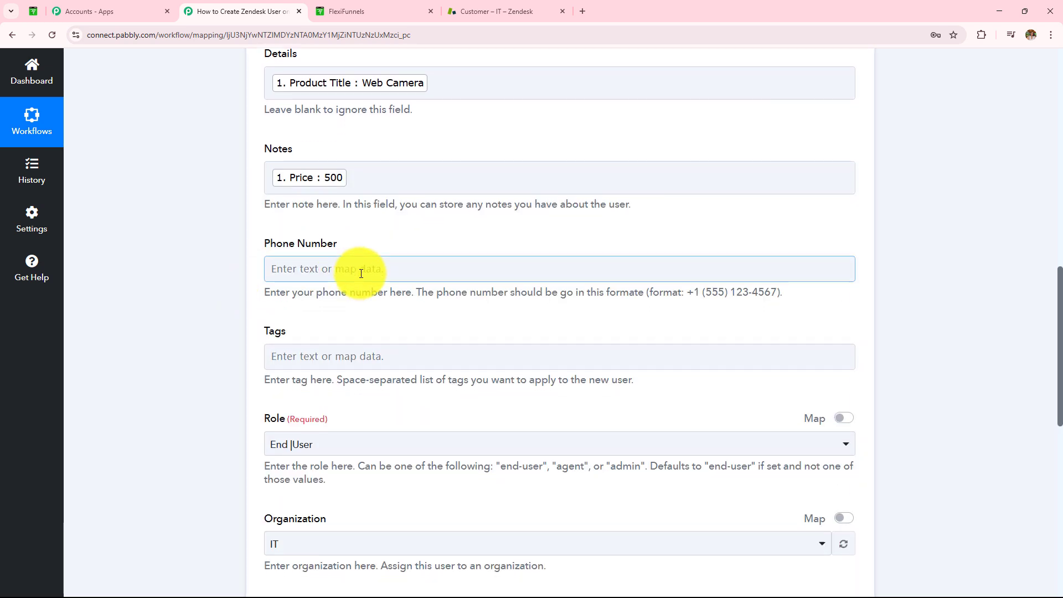
pyautogui.click(356, 221)
pyautogui.scroll(-4, 361, 327)
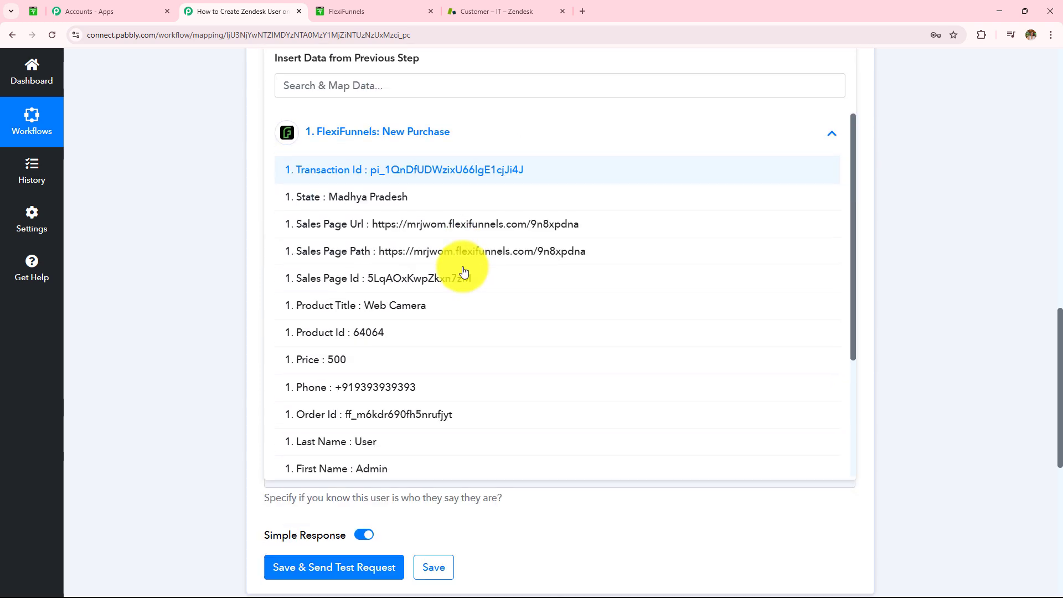
pyautogui.click(430, 358)
pyautogui.click(189, 199)
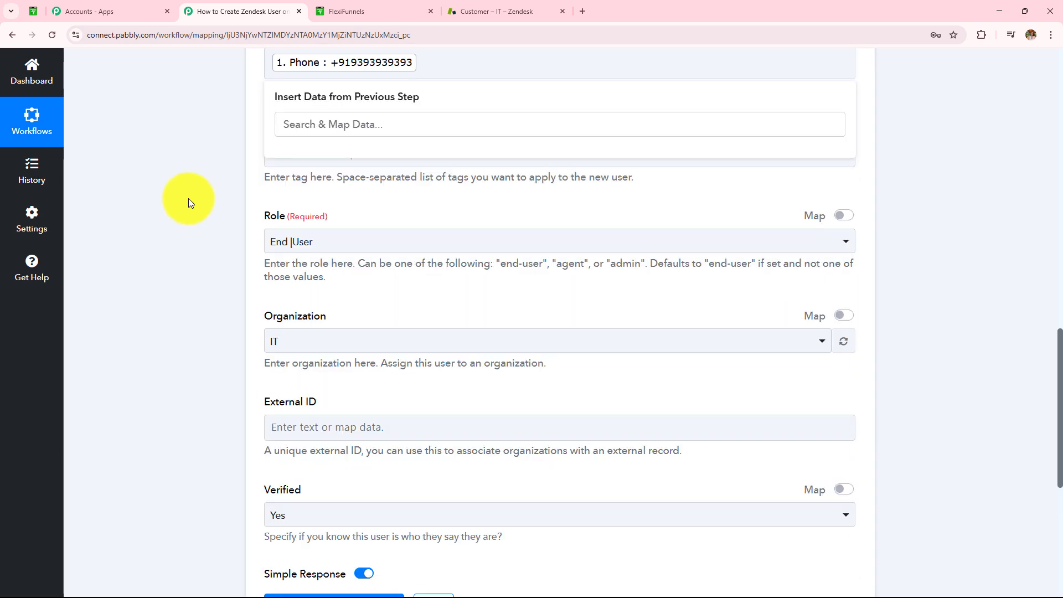
# - Leave Tags empty and keep Role End User, Organization IT and Verified Yes
pyautogui.moveTo(264, 128); pyautogui.dragTo(306, 125)
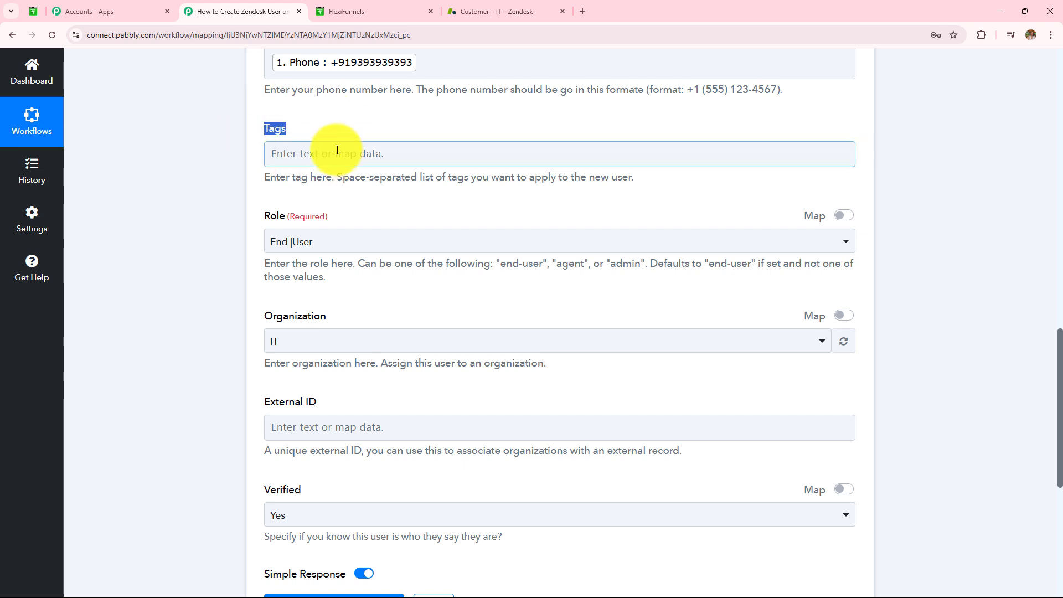
pyautogui.tripleClick(332, 177)
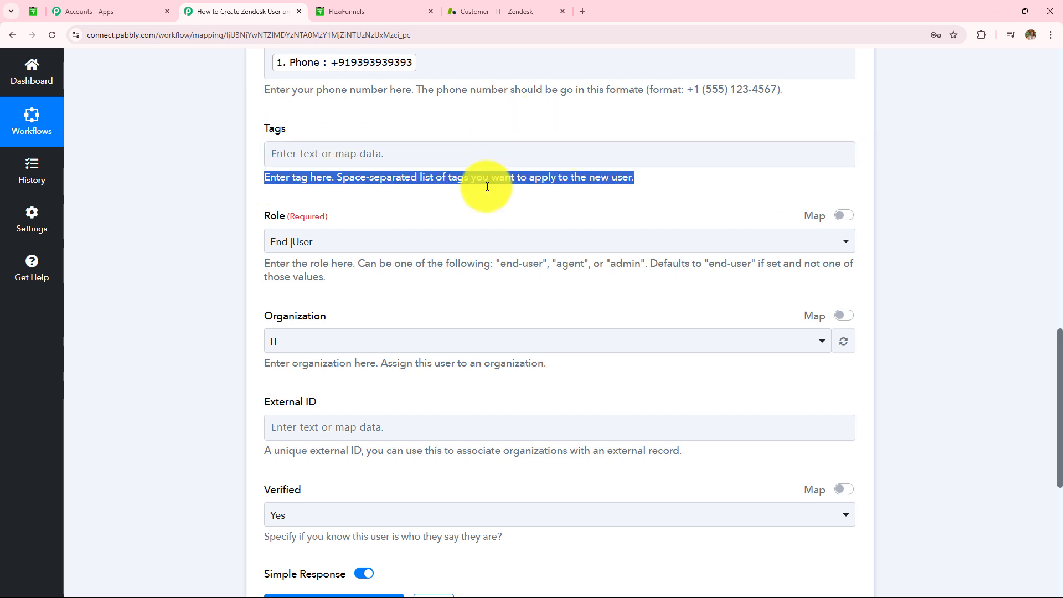
pyautogui.click(351, 242)
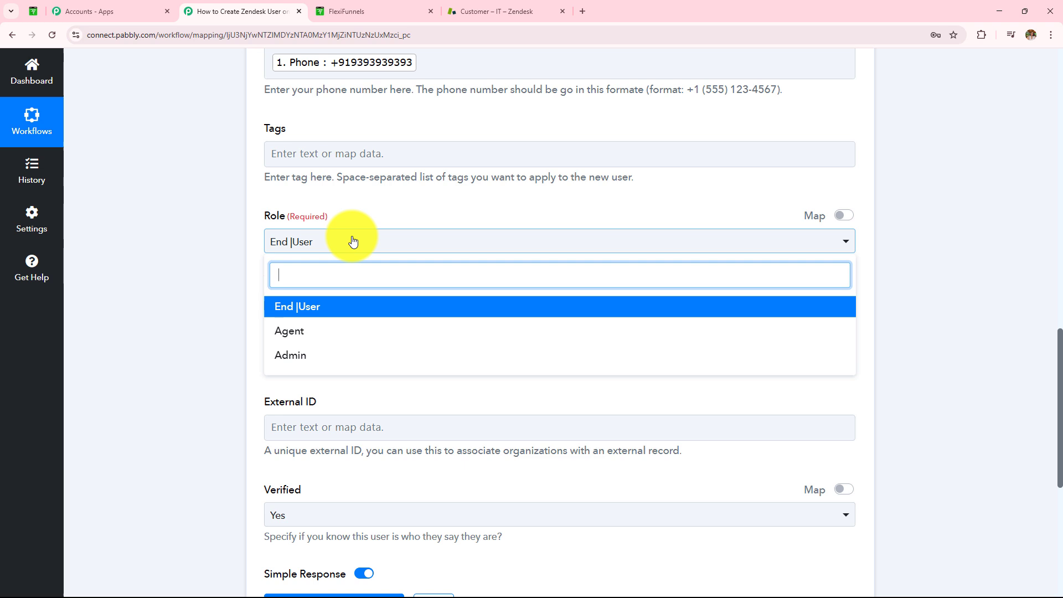
pyautogui.click(352, 307)
pyautogui.scroll(-2, 351, 308)
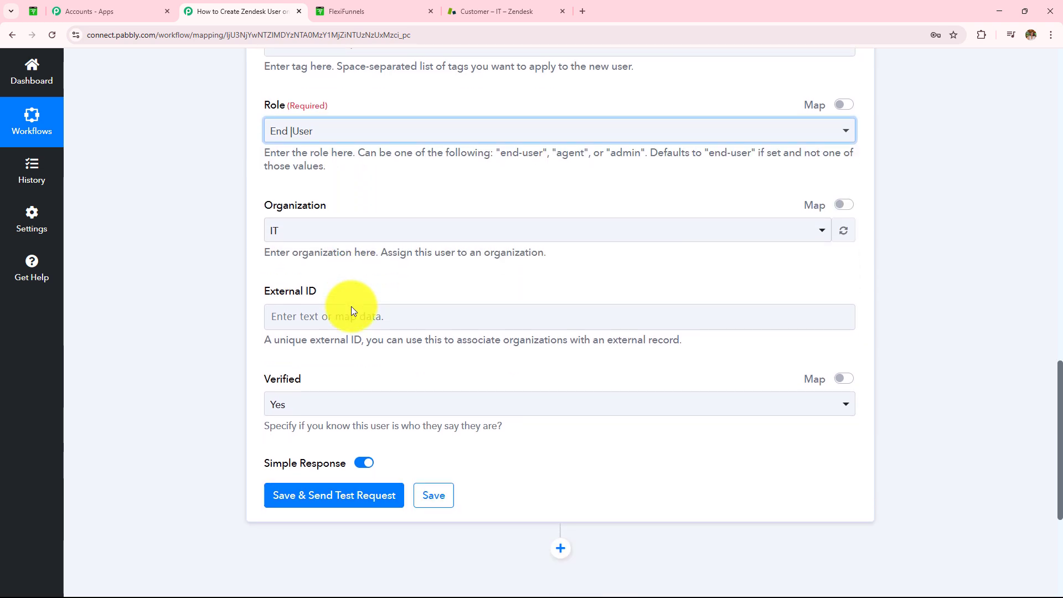
pyautogui.click(342, 230)
pyautogui.click(344, 296)
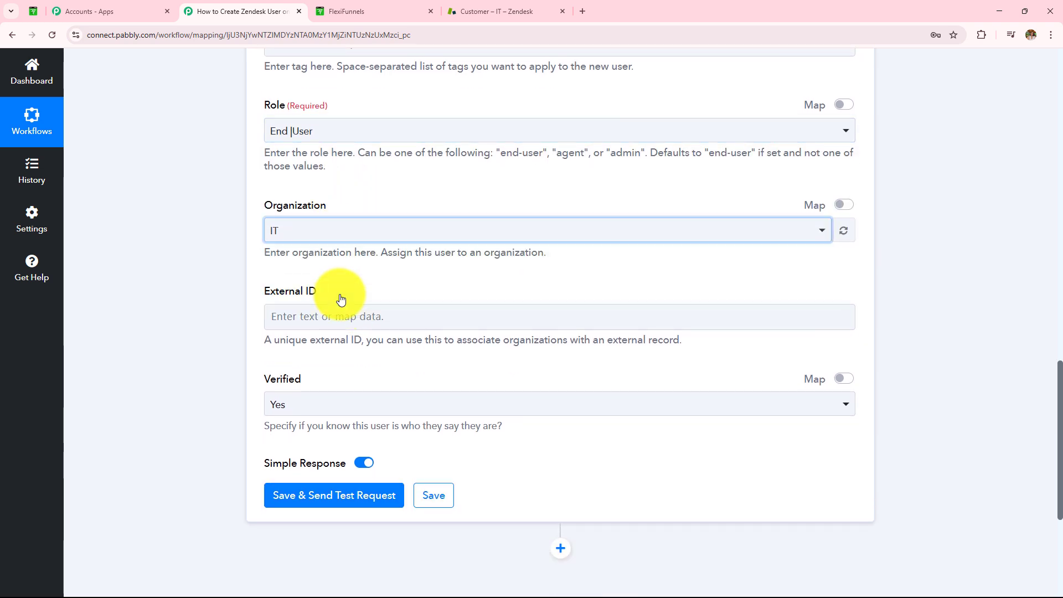
pyautogui.scroll(-3, 378, 227)
pyautogui.moveTo(266, 127); pyautogui.dragTo(318, 125)
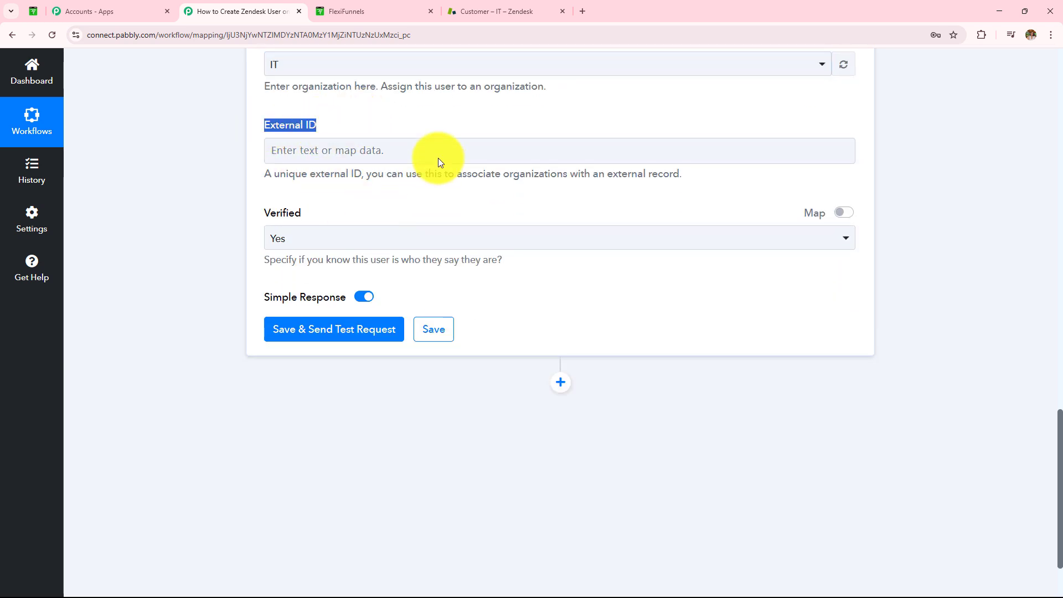
pyautogui.click(373, 243)
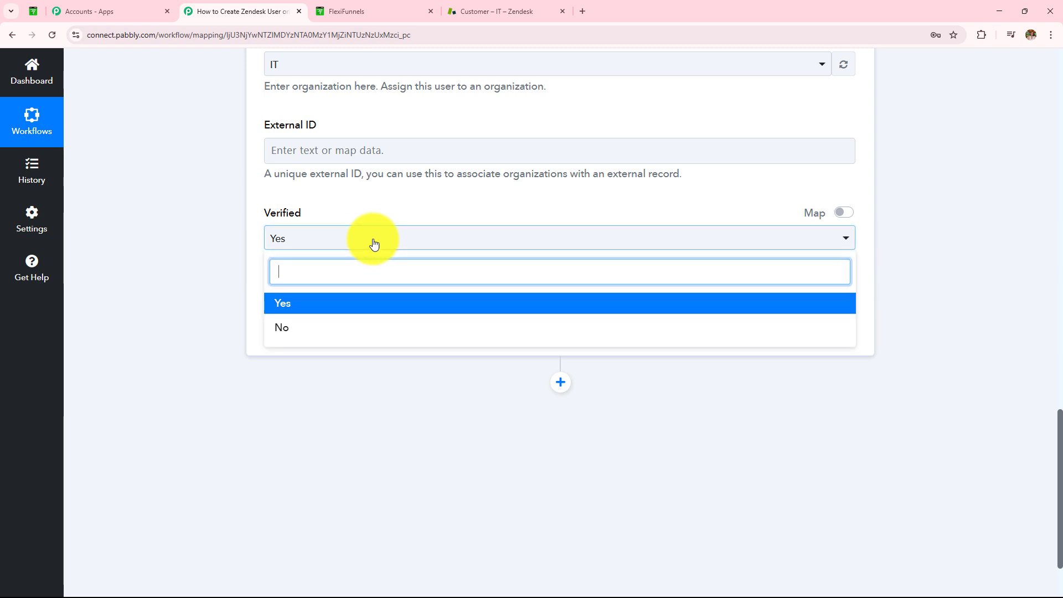
pyautogui.click(361, 310)
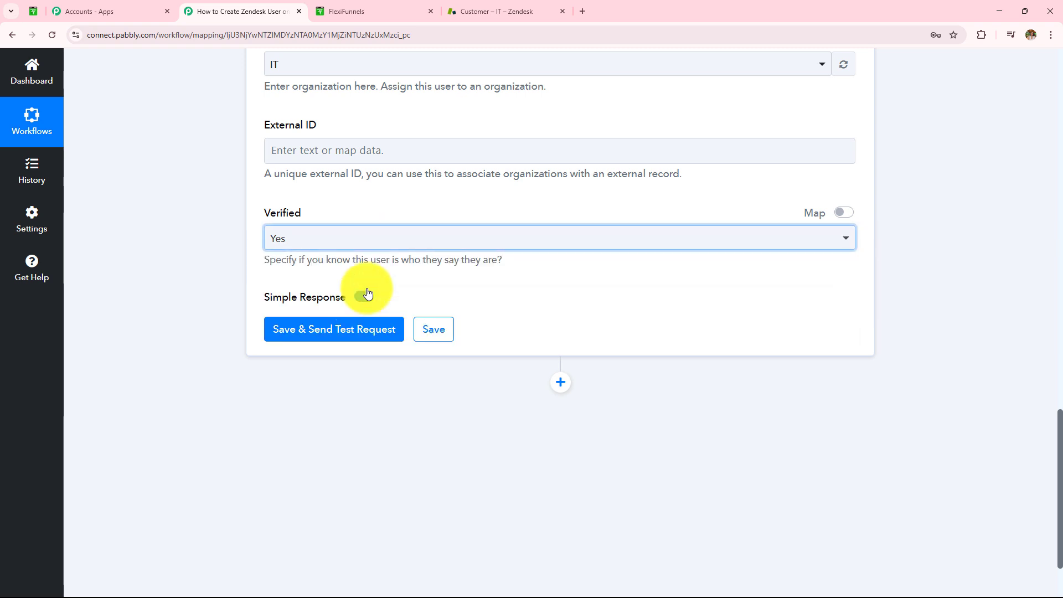
pyautogui.scroll(10, 403, 214)
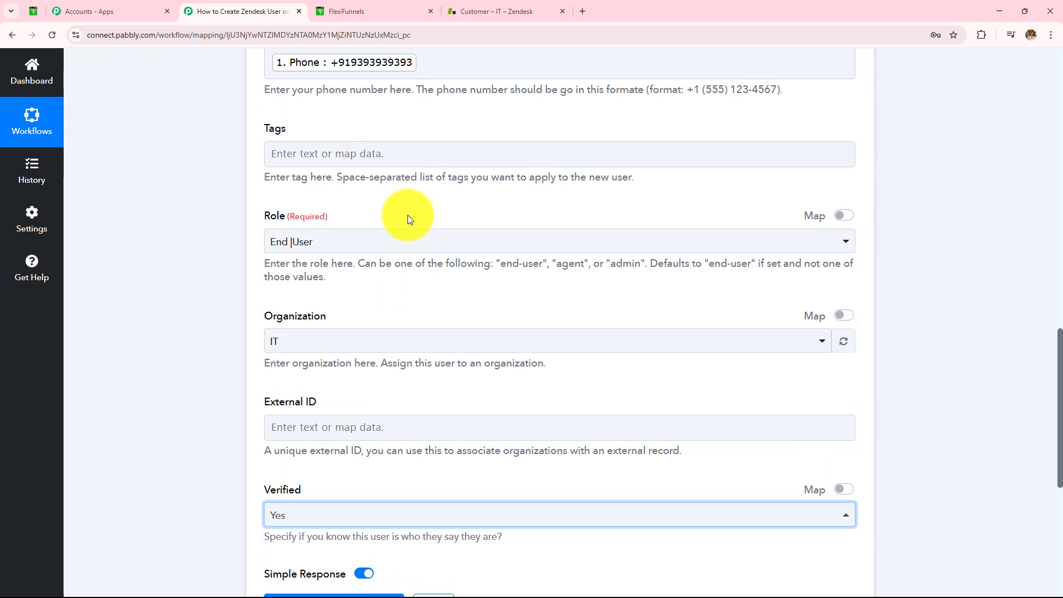
pyautogui.scroll(2, 401, 214)
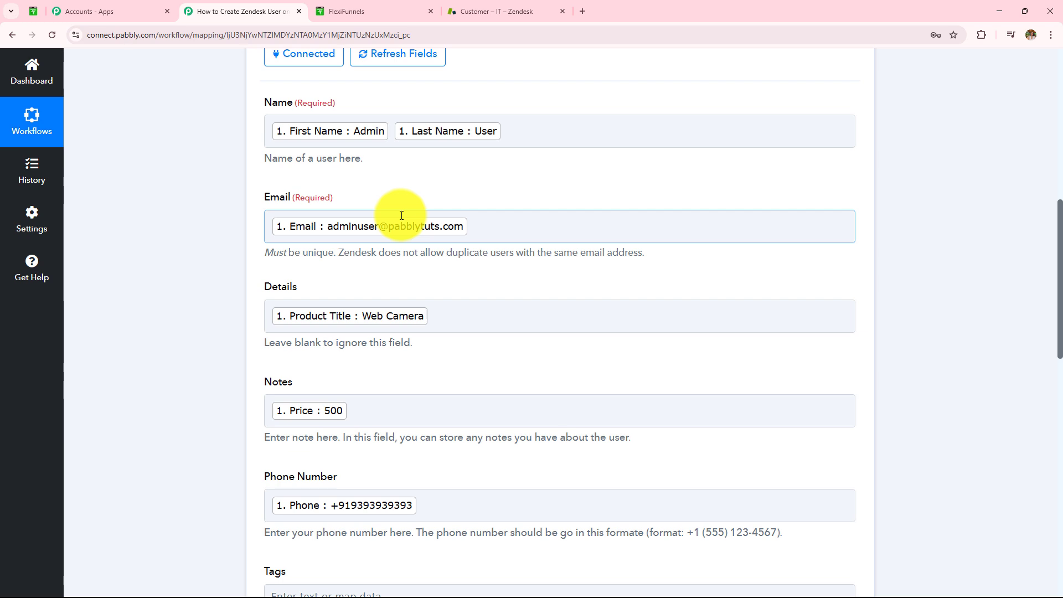
# - Scroll down the Zendesk Create User form toward the Save & Send Test Request button
pyautogui.scroll(-12, 318, 299)
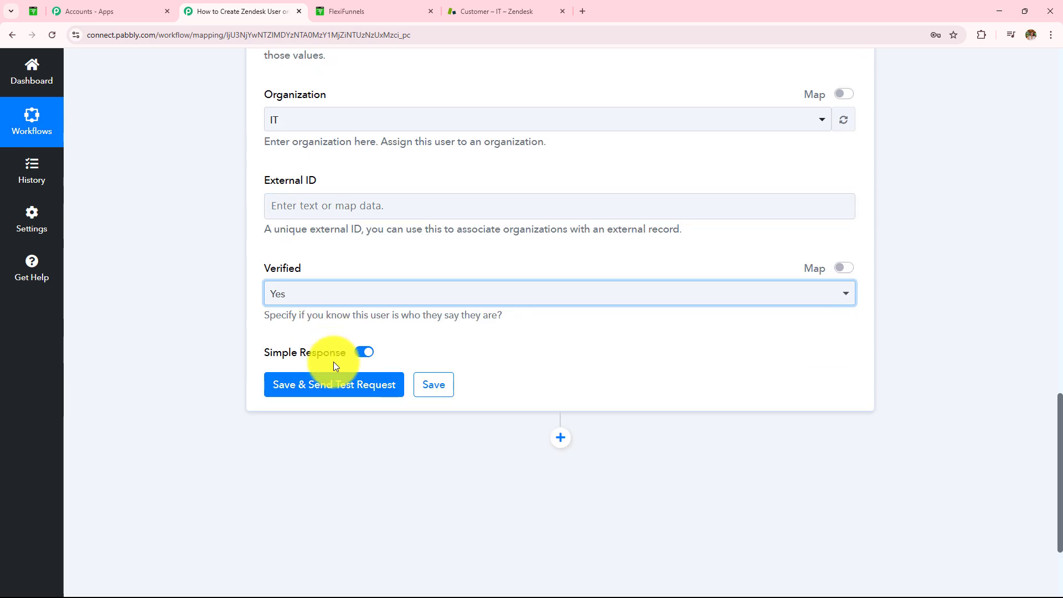
# - Send the test request and inspect the returned user ID, name and email
pyautogui.click(339, 387)
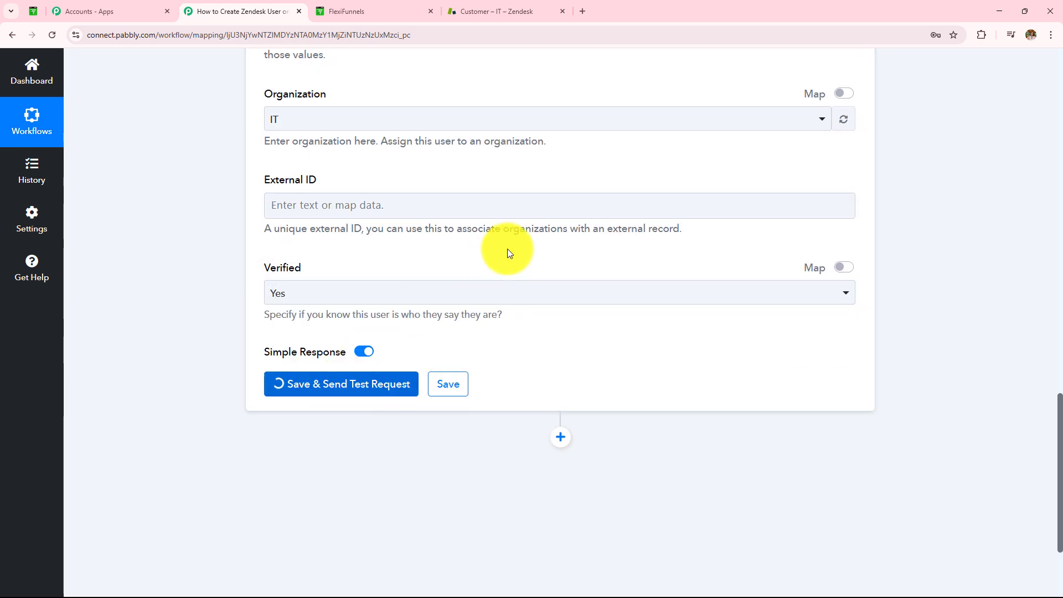
pyautogui.scroll(-3, 506, 249)
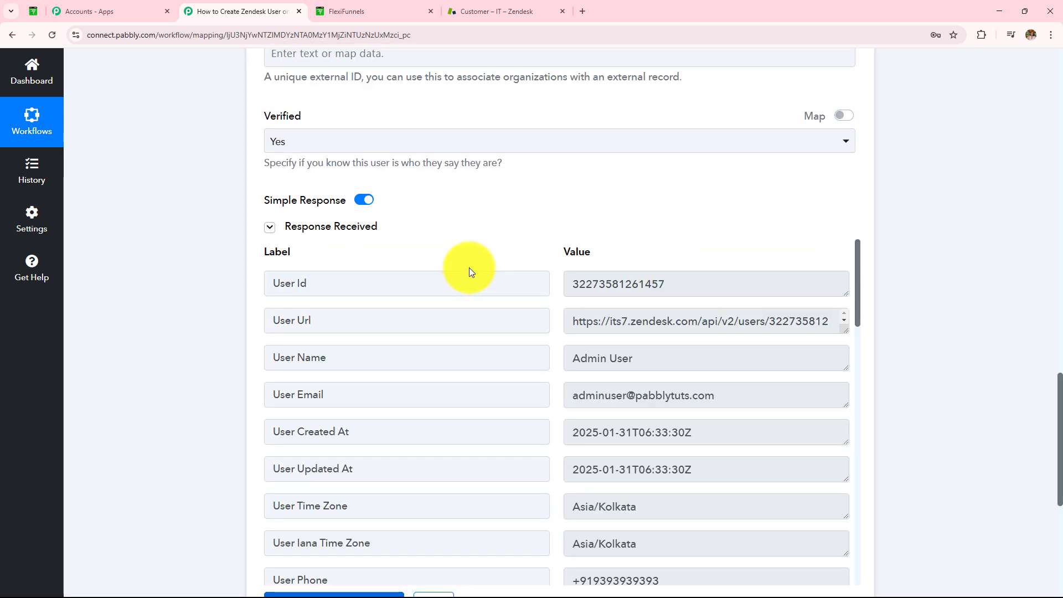
pyautogui.click(586, 284)
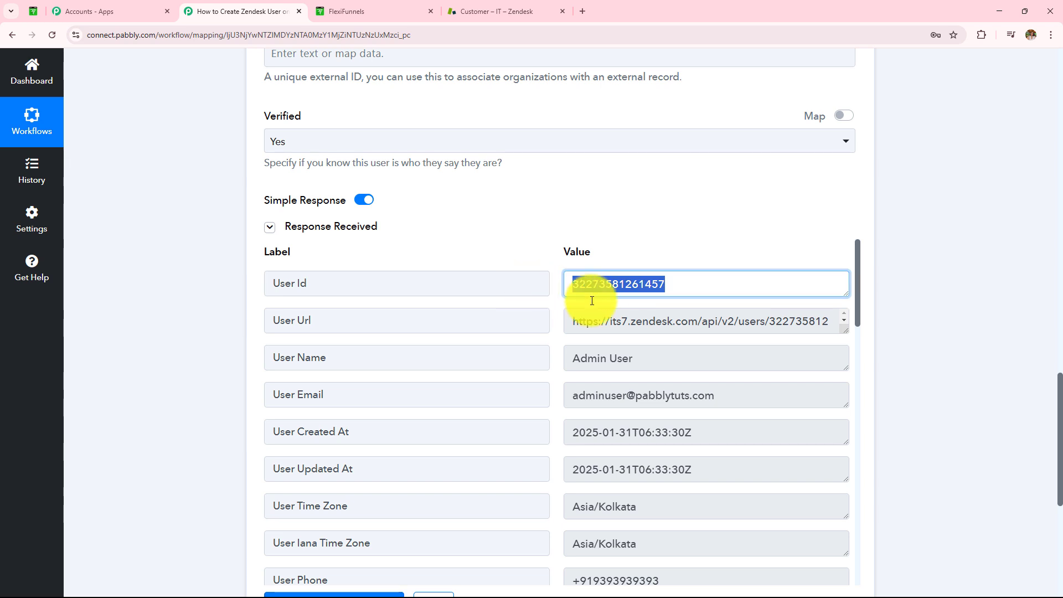
pyautogui.click(653, 358)
pyautogui.click(719, 396)
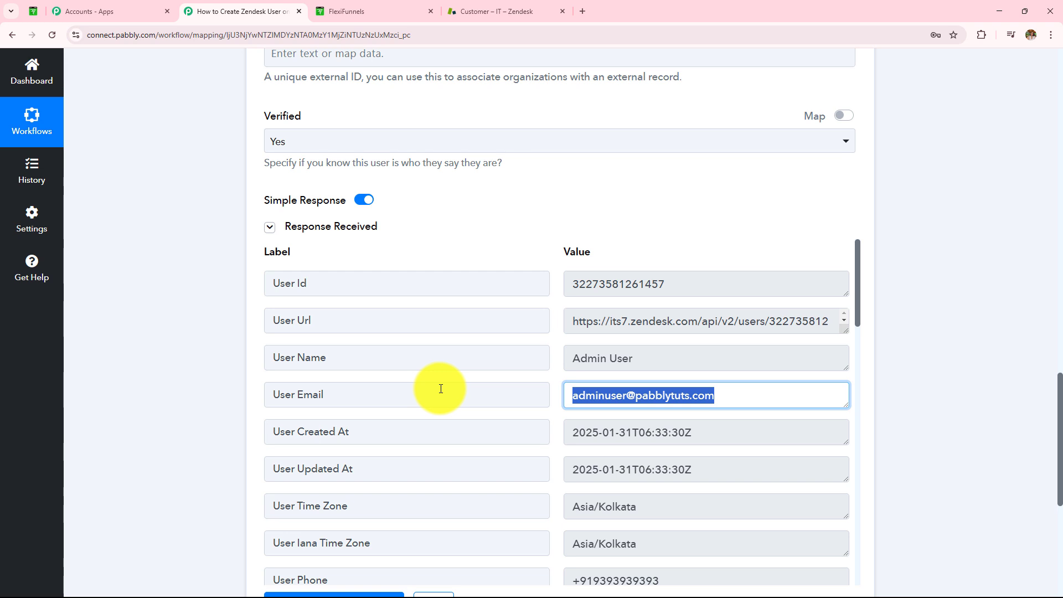
pyautogui.click(487, 10)
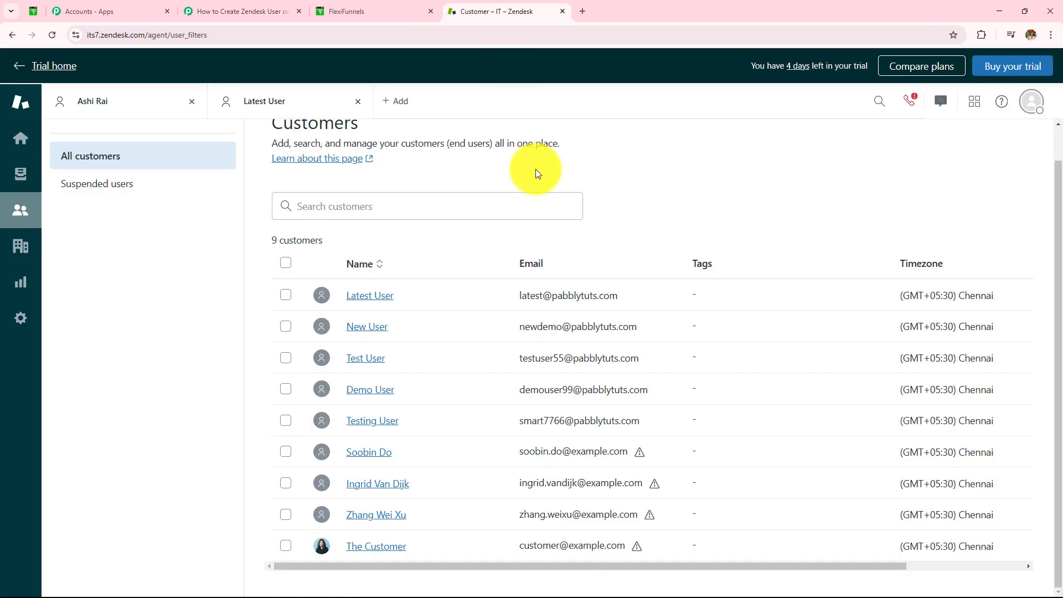
pyautogui.click(52, 35)
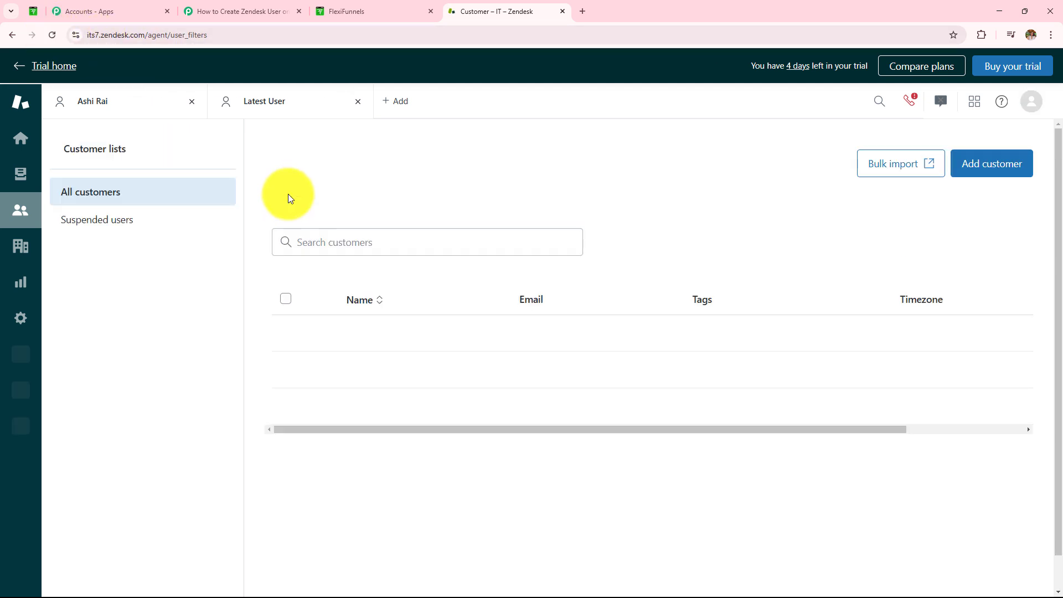
pyautogui.scroll(-1, 380, 246)
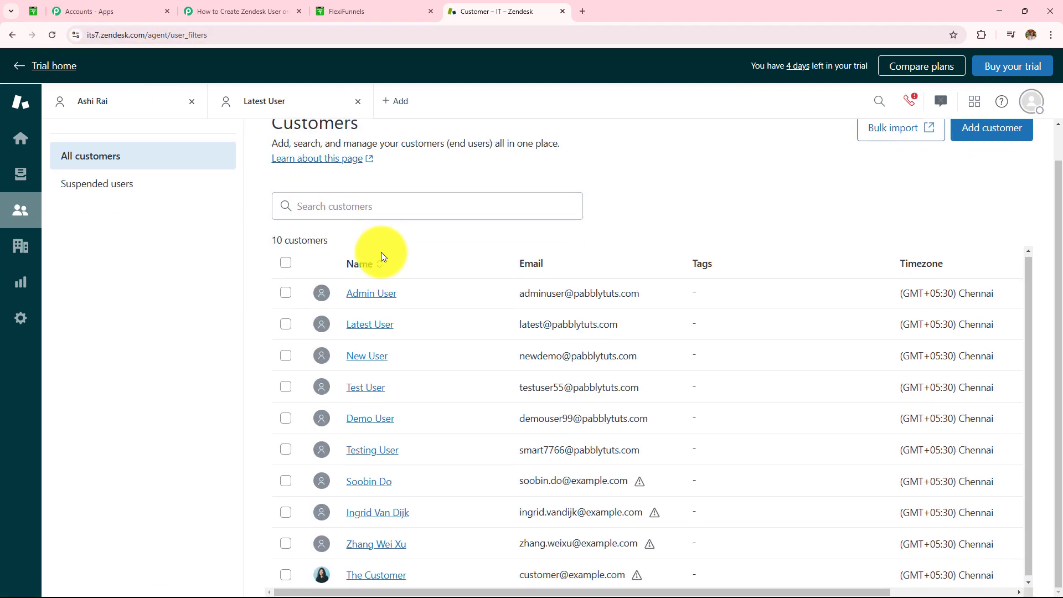
pyautogui.click(377, 298)
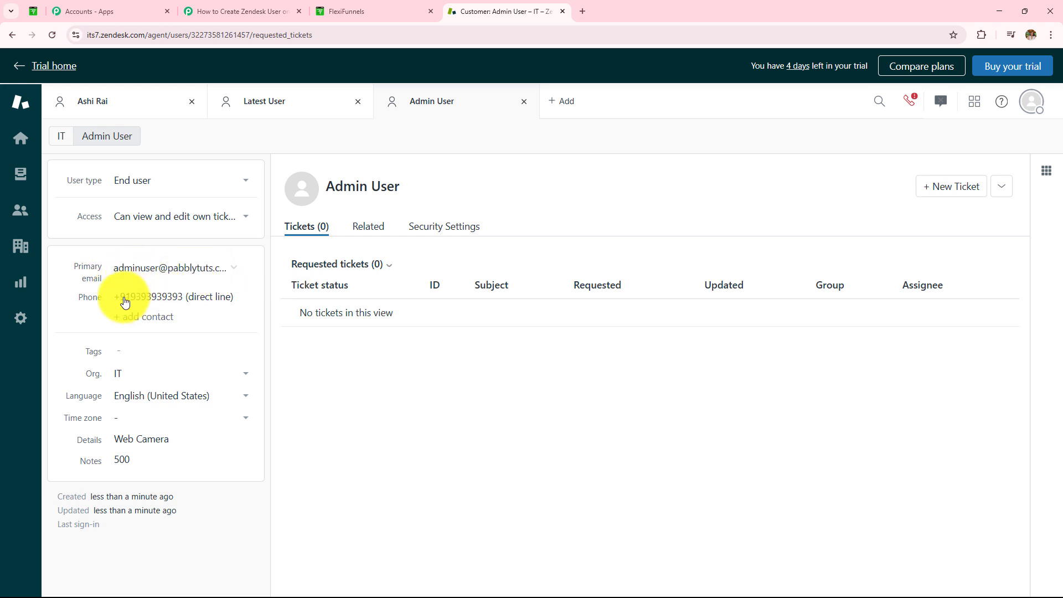
pyautogui.moveTo(125, 299); pyautogui.dragTo(214, 300)
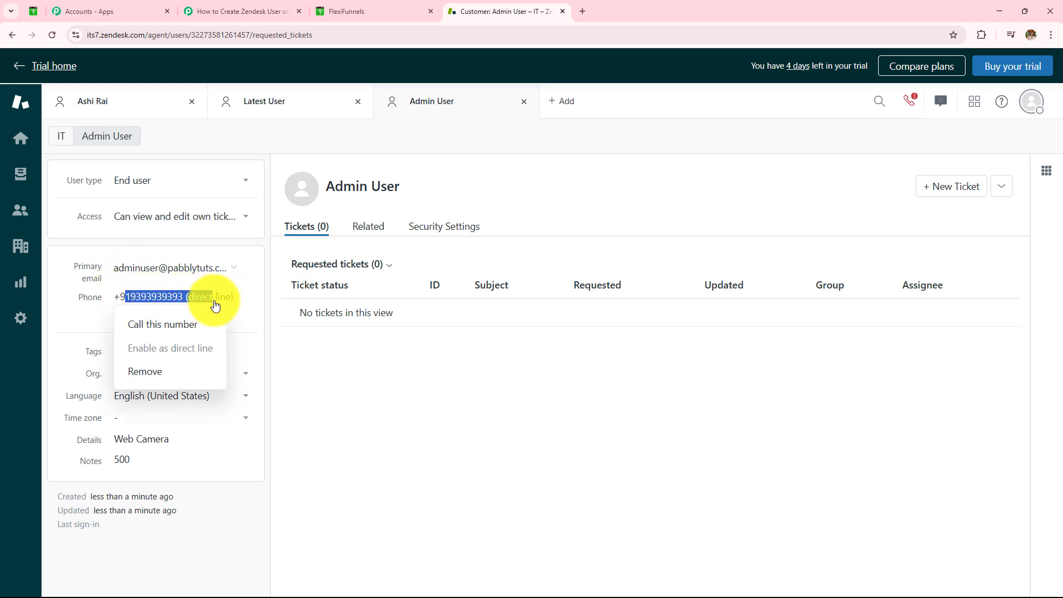
pyautogui.click(168, 437)
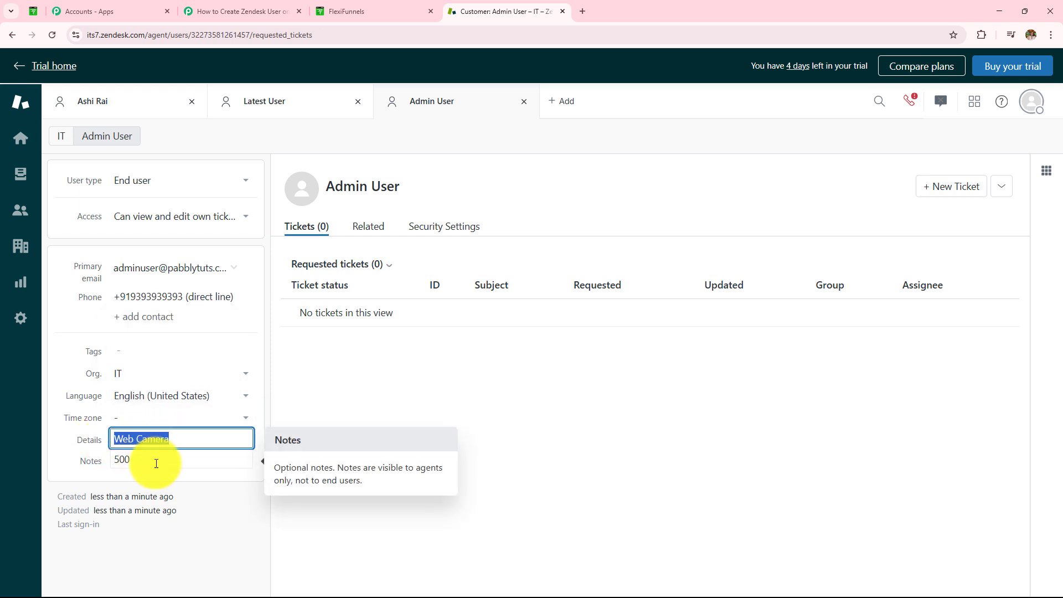
pyautogui.click(136, 461)
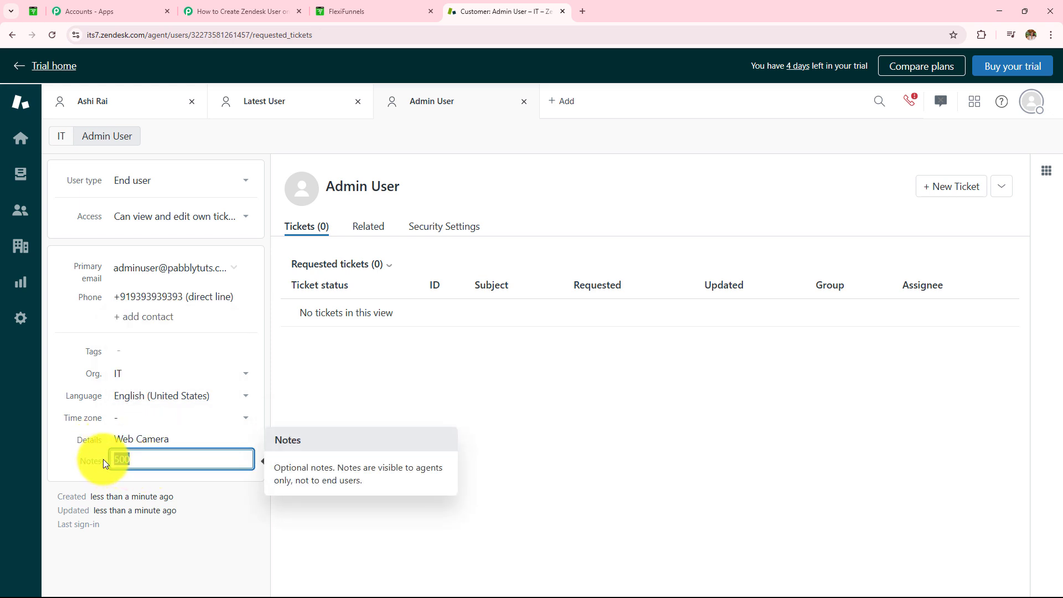
pyautogui.click(369, 391)
pyautogui.click(212, 17)
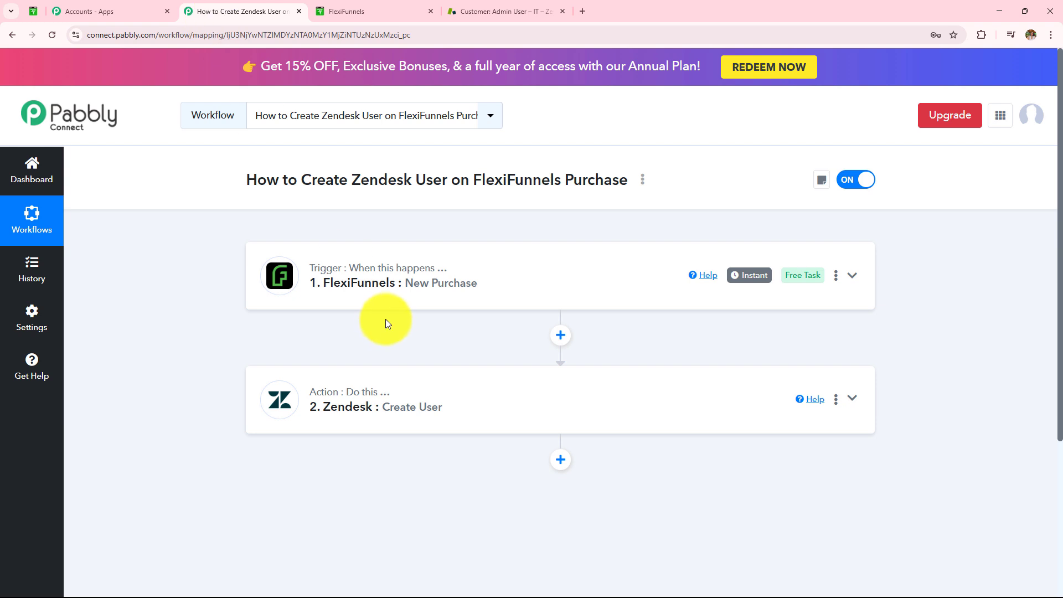
# - Expand the FlexiFunnels New Purchase trigger and review its captured purchase data
pyautogui.click(387, 301)
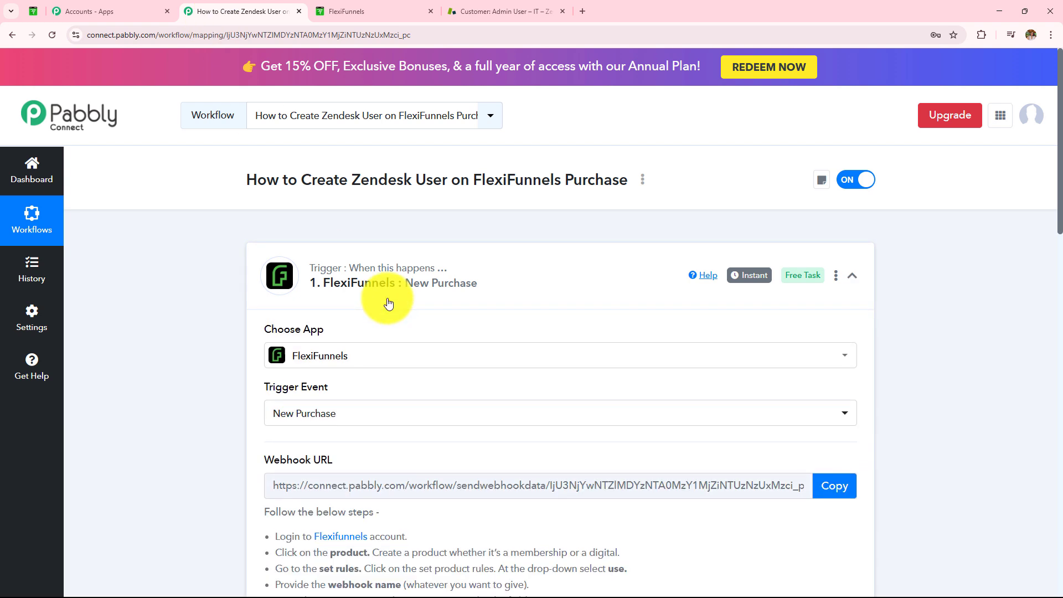
pyautogui.scroll(-3, 379, 301)
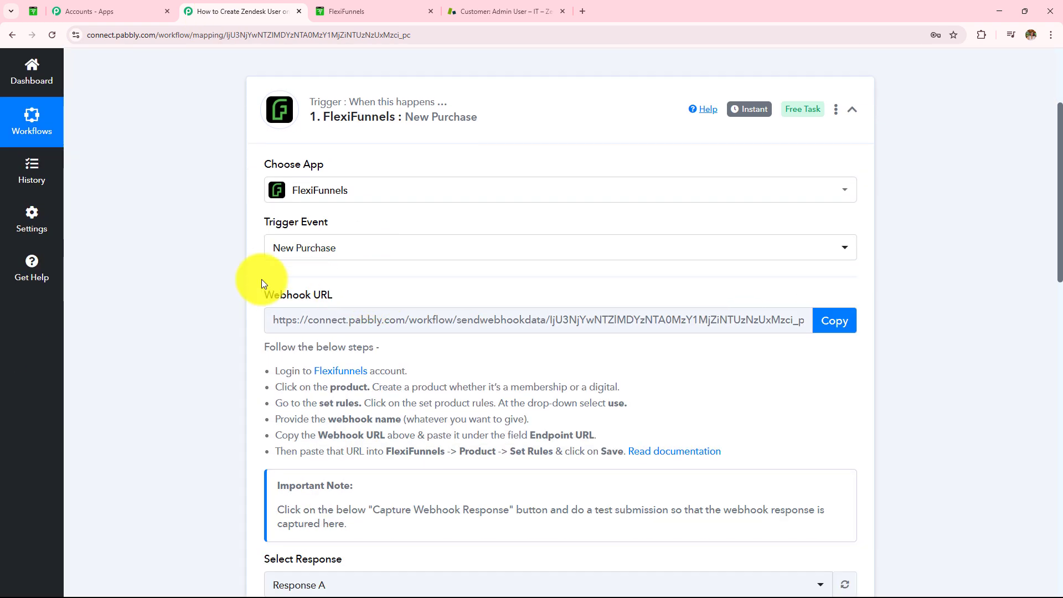
pyautogui.scroll(-3, 599, 222)
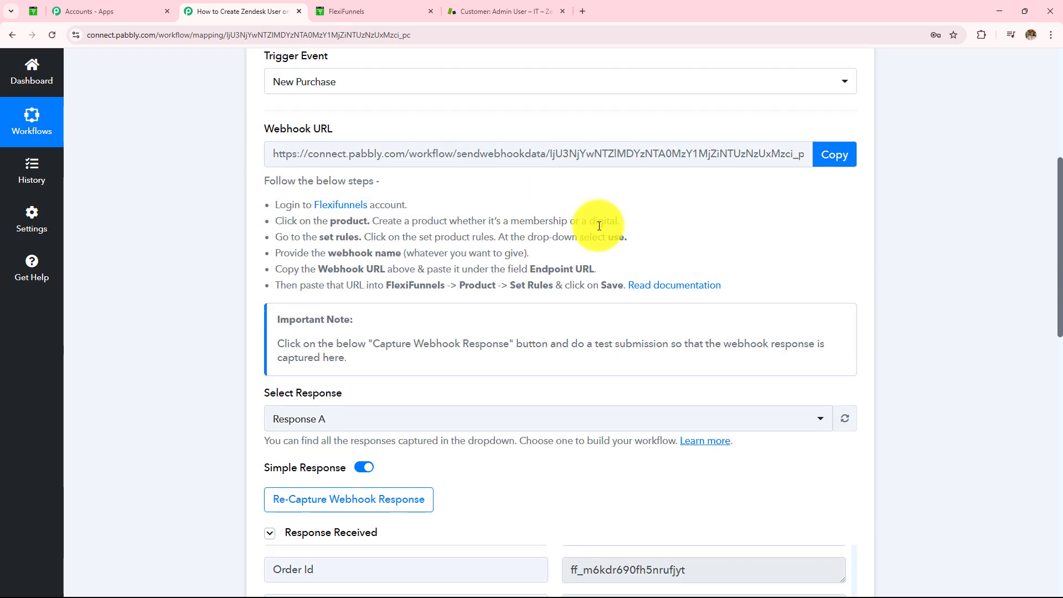
pyautogui.scroll(-4, 847, 226)
pyautogui.scroll(-4, 913, 243)
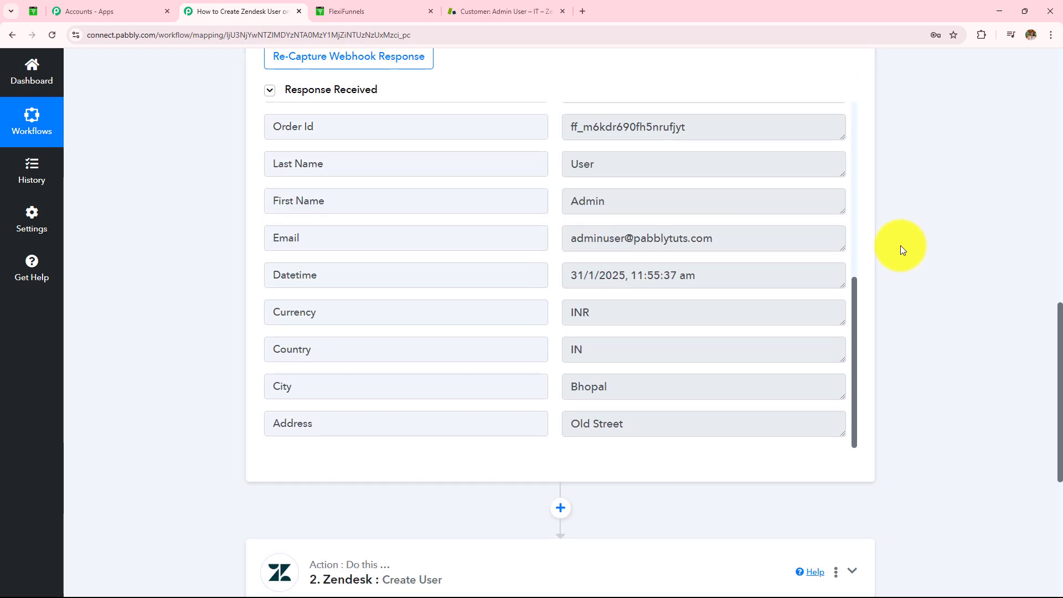
pyautogui.scroll(-6, 888, 245)
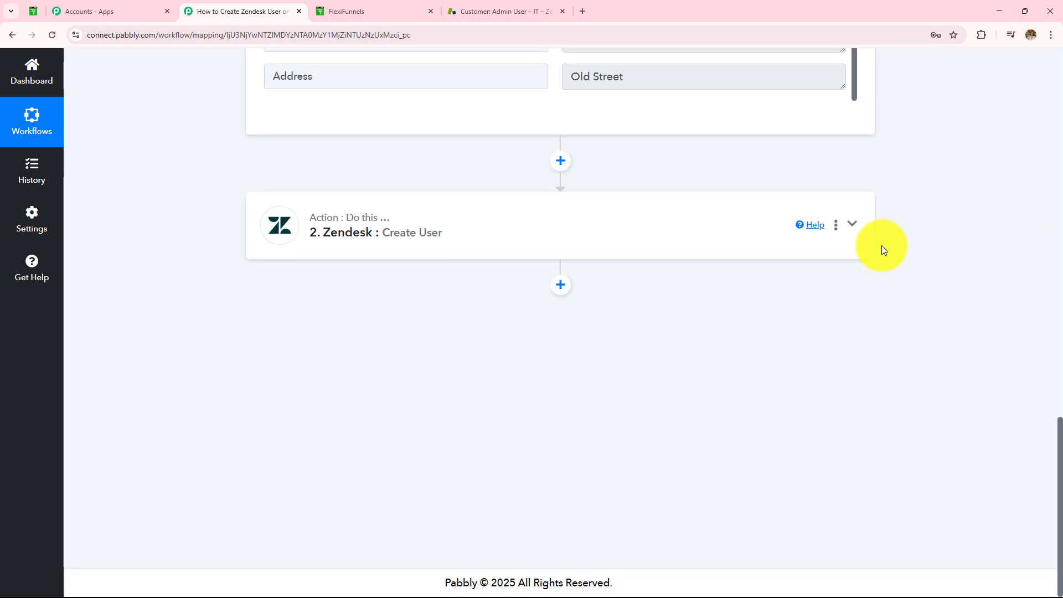
# - Review the Zendesk Create User step's mapped fields and its Admin User test response
pyautogui.click(587, 225)
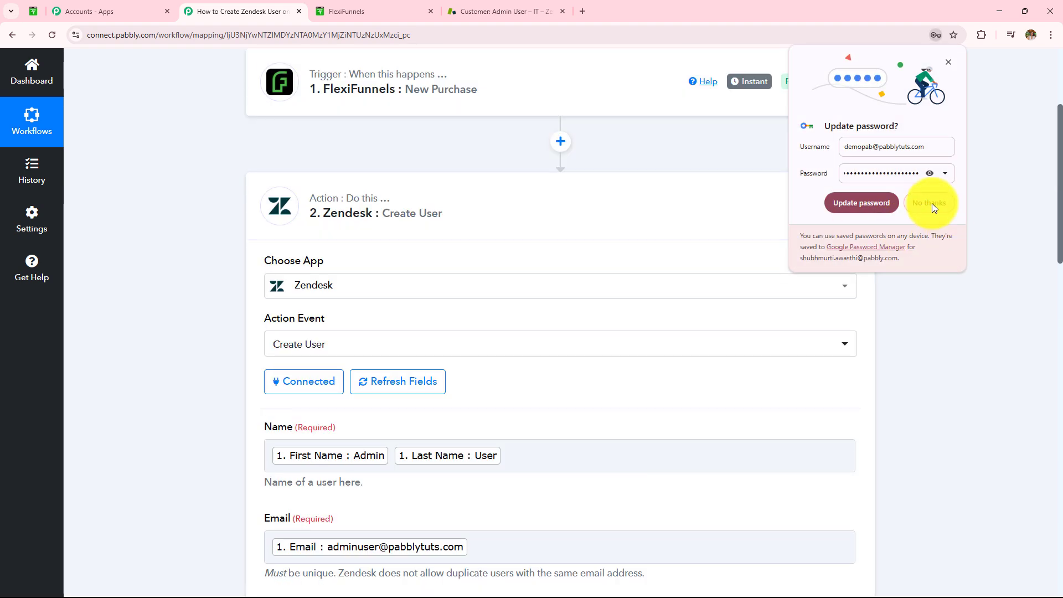
pyautogui.click(929, 203)
pyautogui.scroll(-3, 563, 324)
pyautogui.scroll(-10, 563, 323)
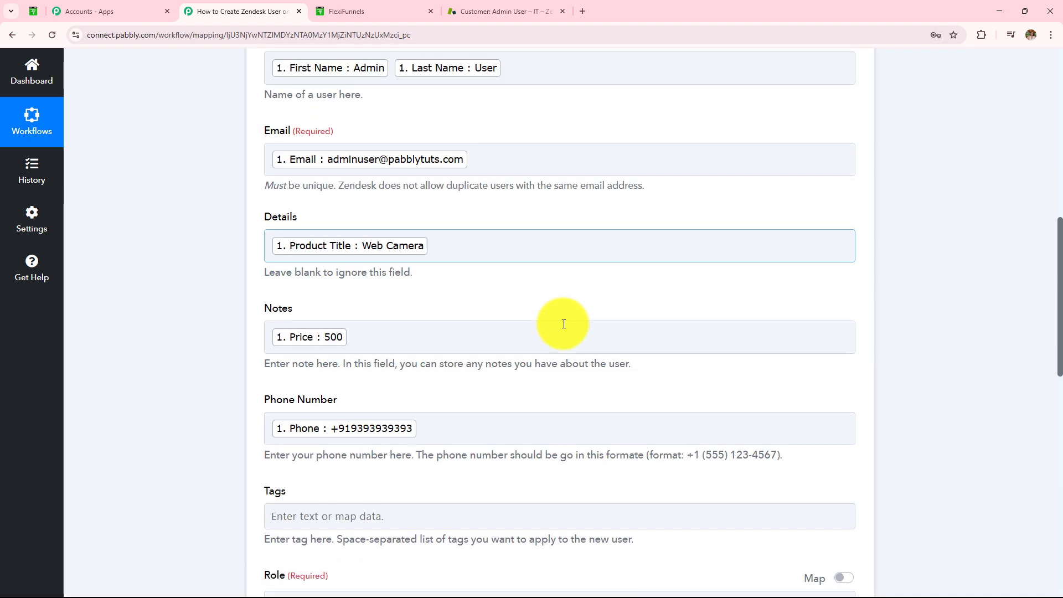
pyautogui.scroll(-4, 562, 319)
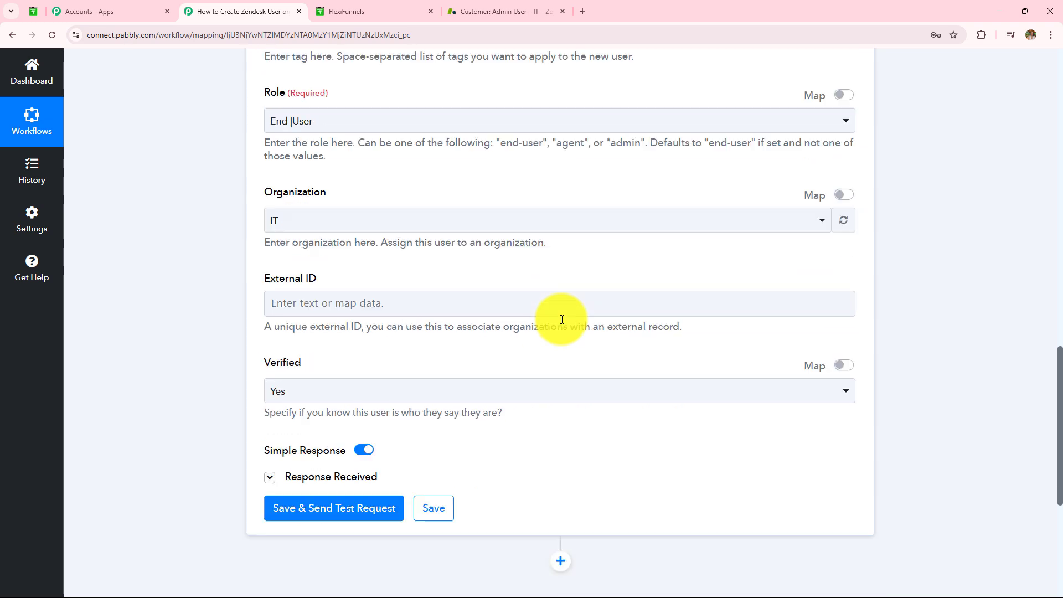
pyautogui.click(325, 405)
pyautogui.scroll(-4, 603, 225)
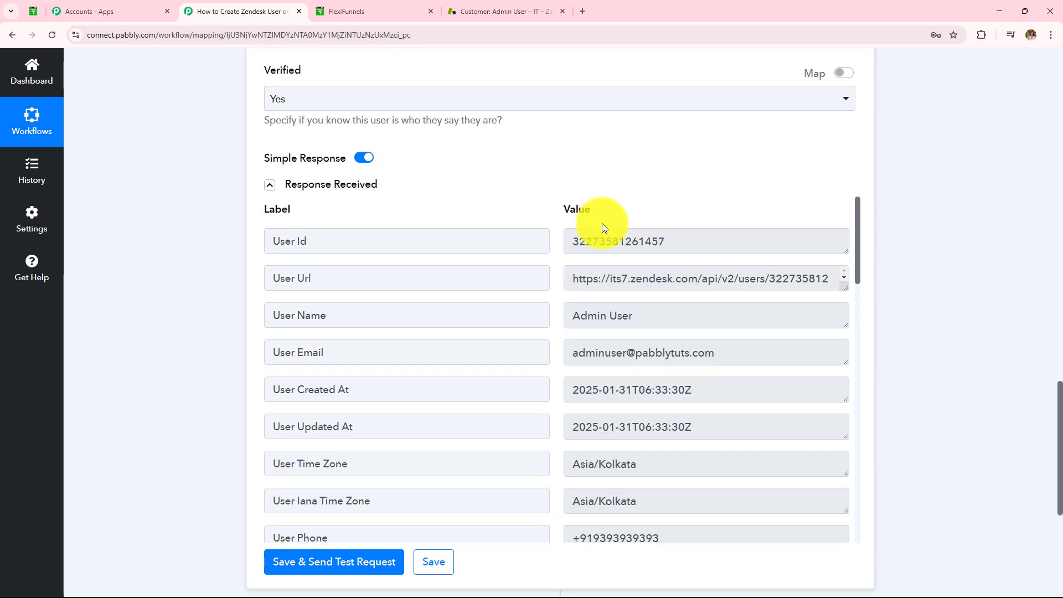
# - Verify the new customer tops Zendesk's 10-customer list, then return to the Pabbly workflow
pyautogui.click(502, 7)
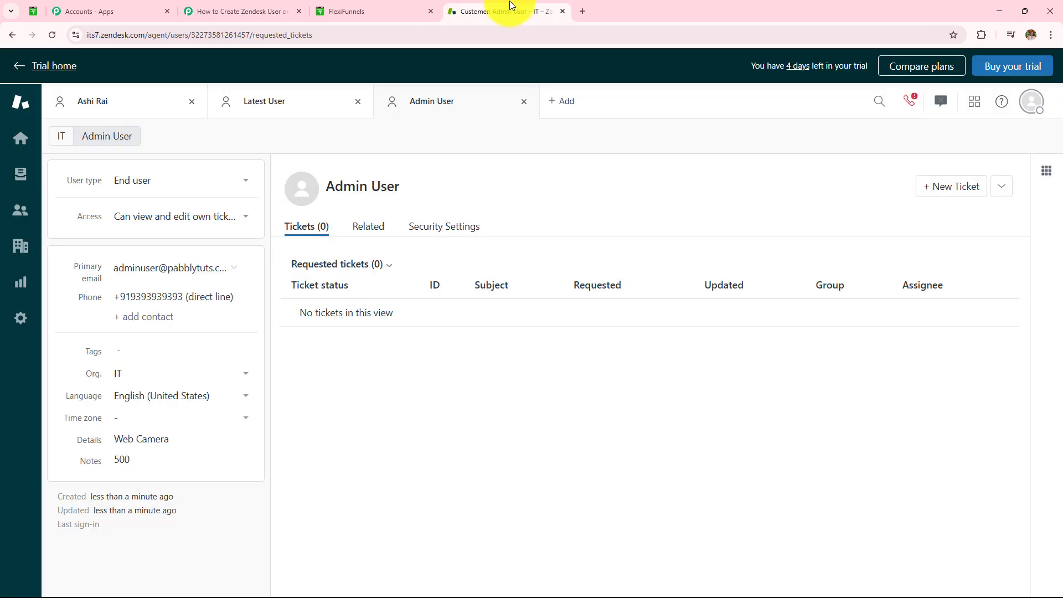
pyautogui.click(10, 37)
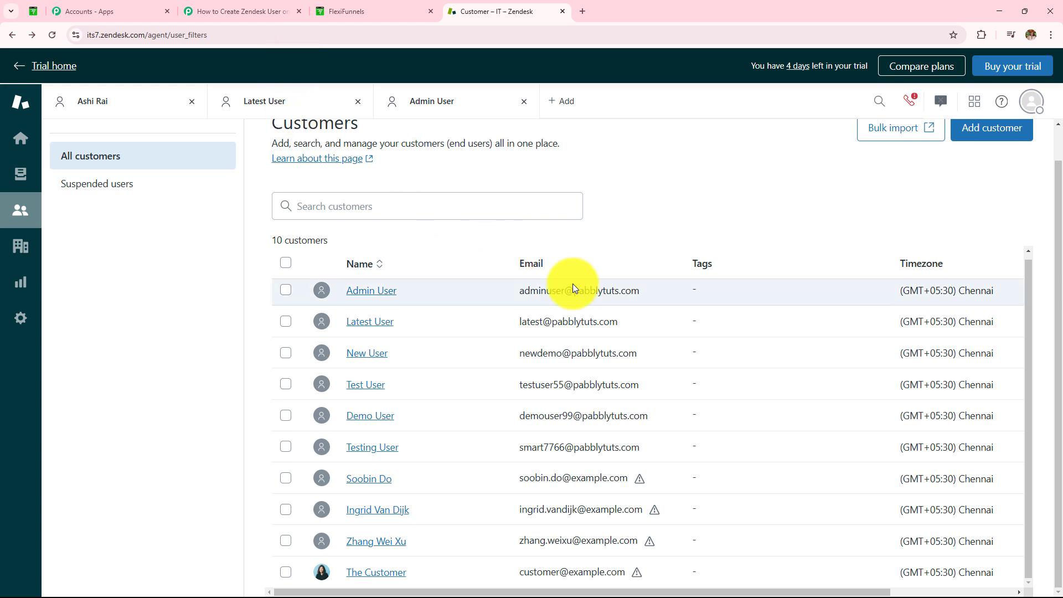
pyautogui.click(242, 11)
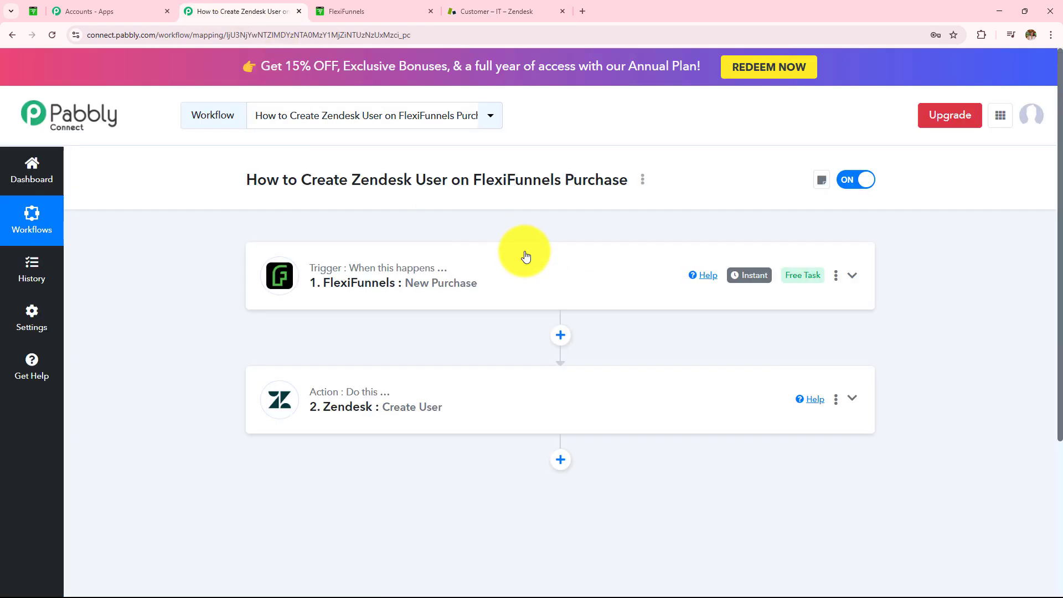